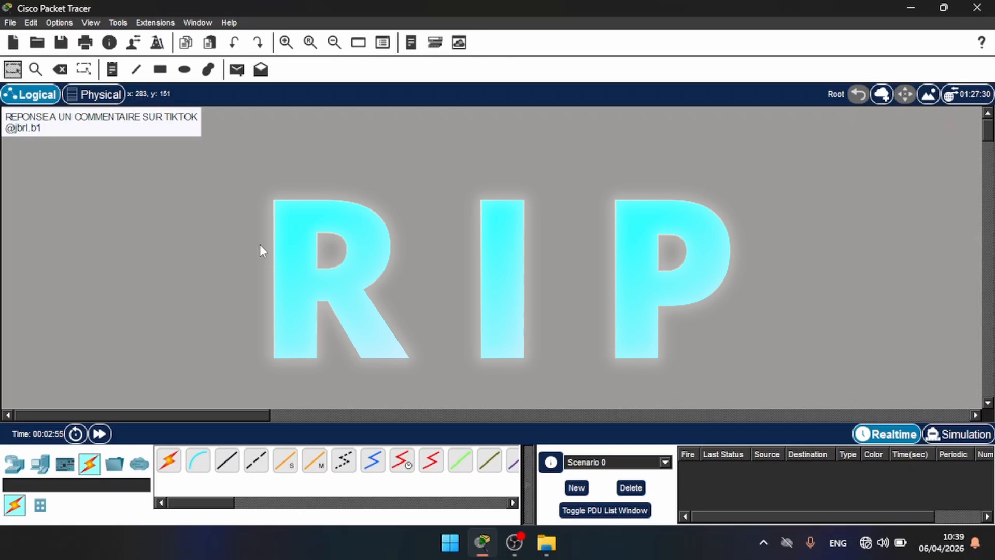
Step: Place two 2911 routers in the middle of the workspace, one above the other
click(15, 462)
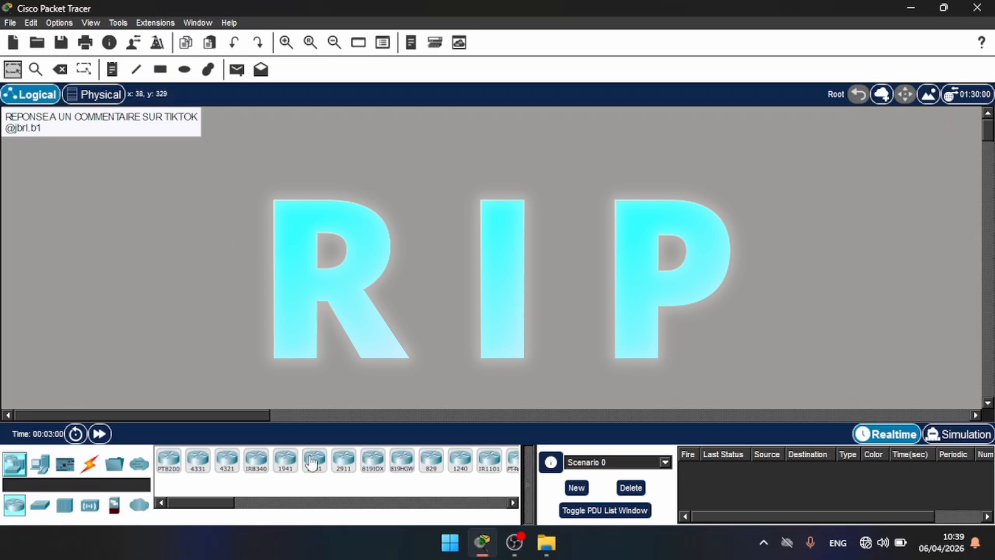
ctrl+click(343, 458)
click(484, 138)
click(479, 264)
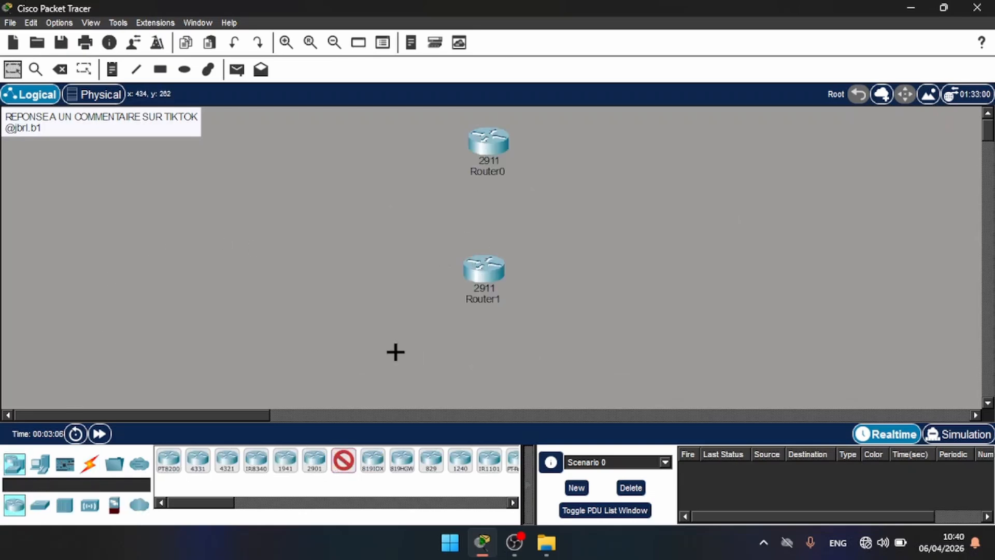
Step: Add two 2960-24TT switches, one on each side of the routers
click(40, 504)
ctrl+click(169, 460)
click(289, 242)
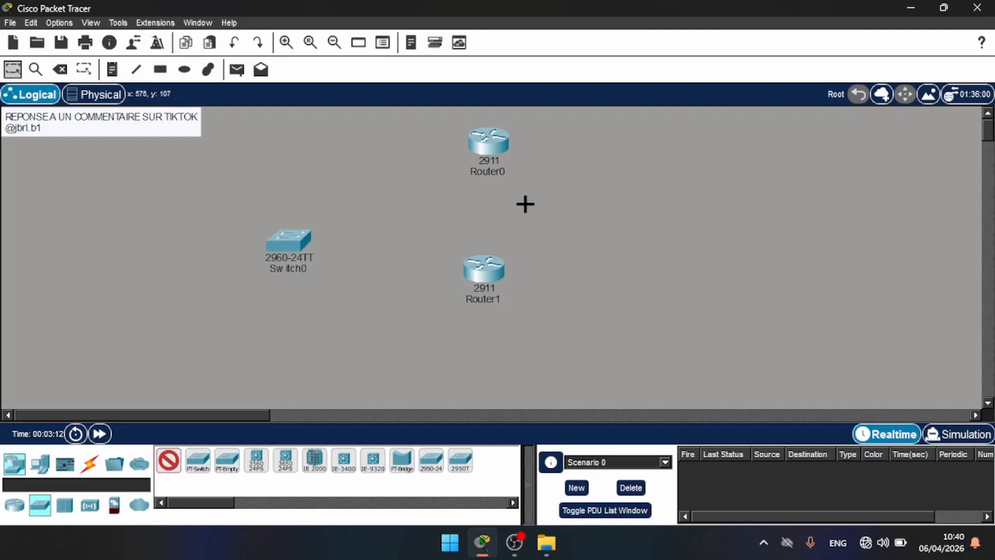
click(751, 206)
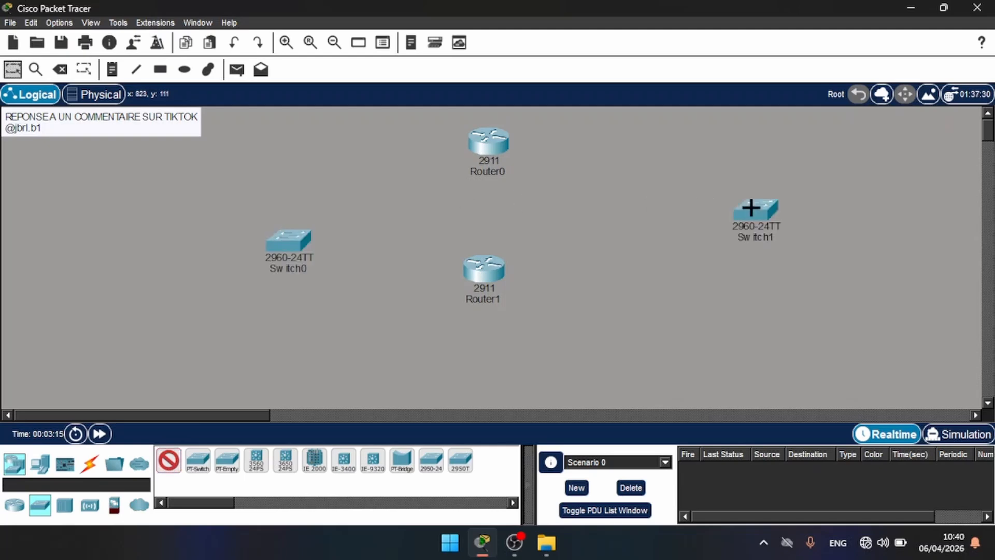
Step: Add five PCs around Switch0, three in a column beside it and two below it
click(40, 468)
ctrl+click(169, 460)
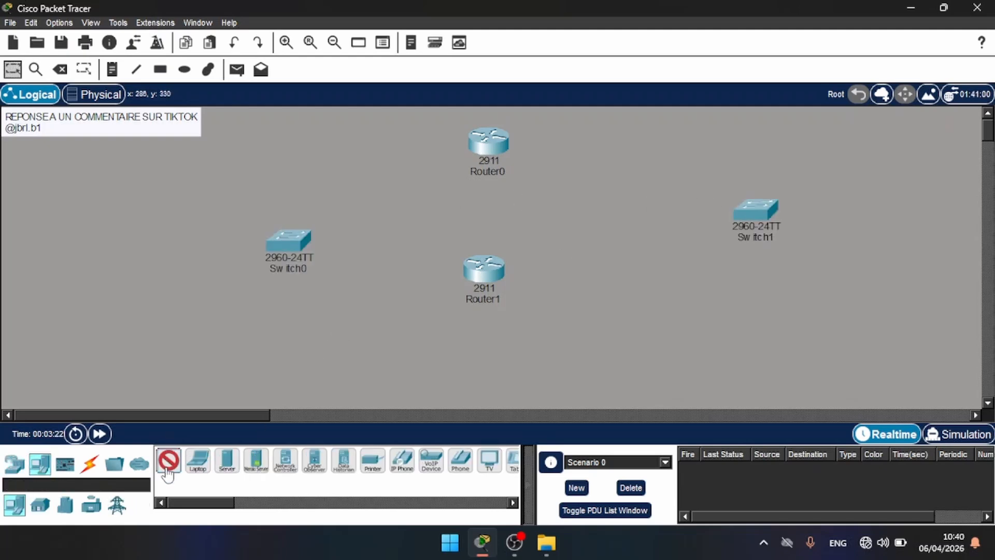
click(70, 152)
click(48, 202)
click(43, 267)
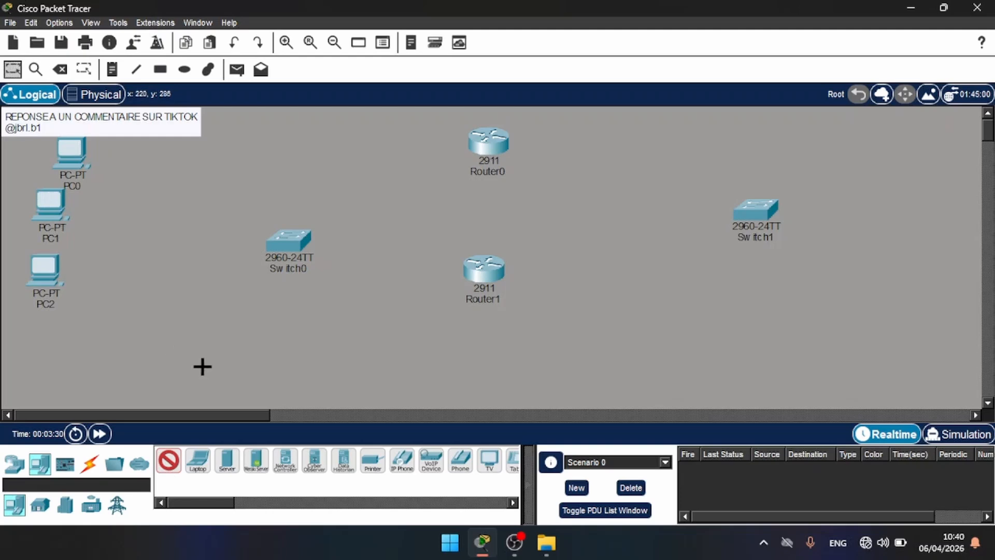
click(184, 369)
click(263, 375)
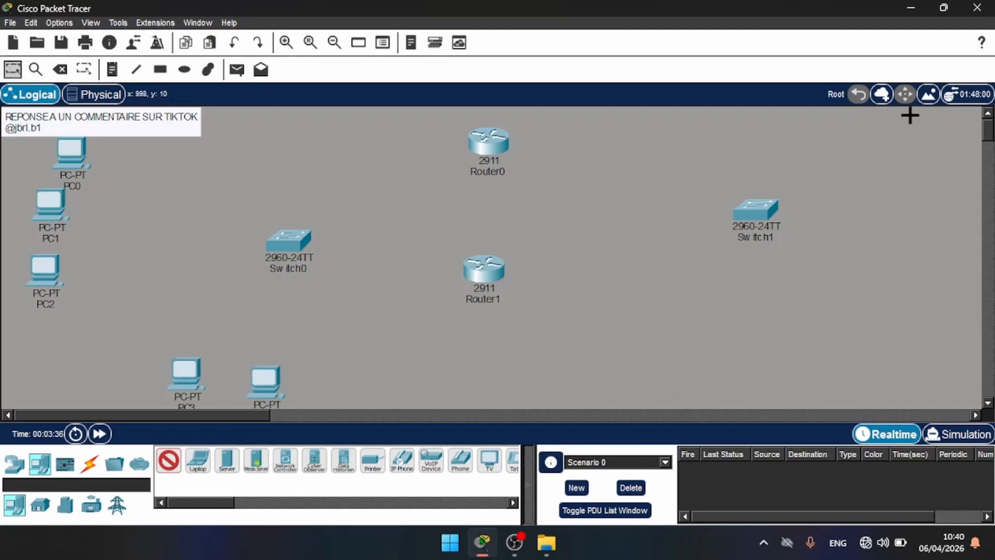
Step: Add four PCs around the outer side of Switch1
click(911, 212)
click(914, 123)
click(879, 148)
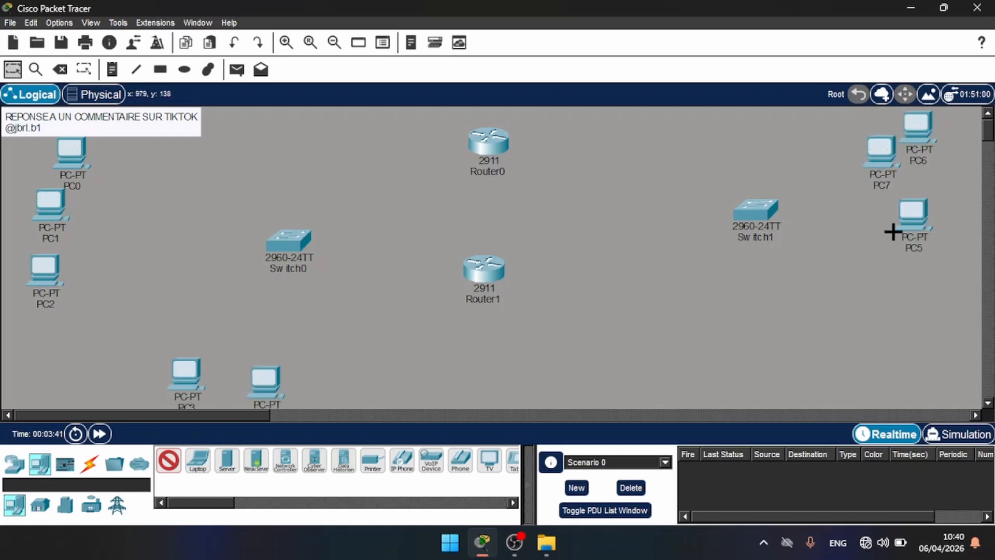
click(886, 266)
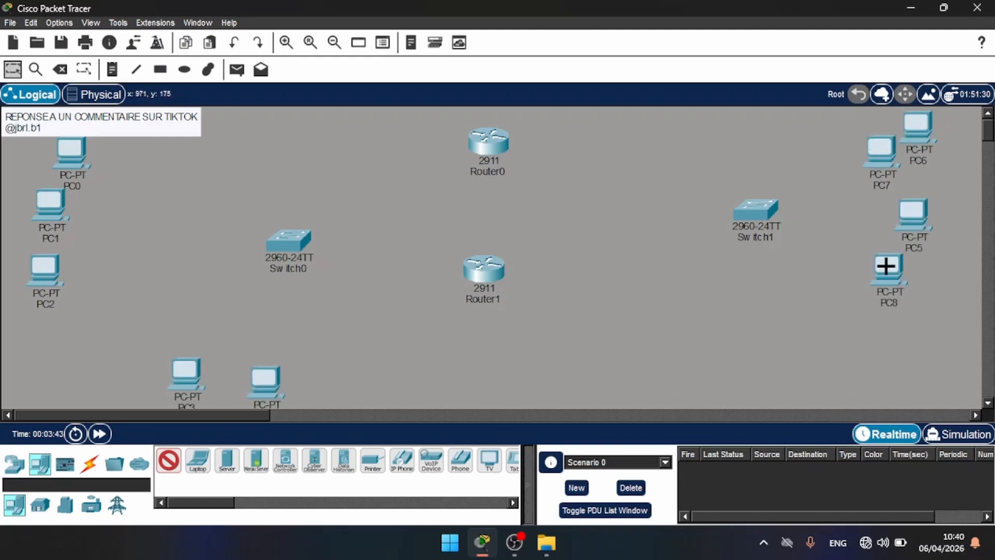
Step: Add three servers, one near the PCs of Switch0 and two below Switch1, and end device placement
ctrl+click(228, 461)
click(61, 363)
click(730, 302)
click(790, 369)
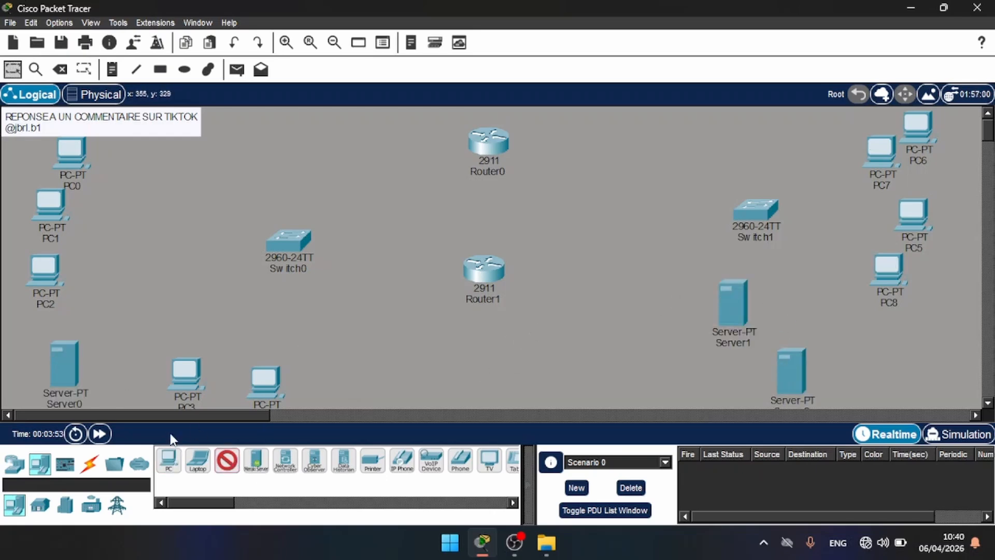
click(13, 69)
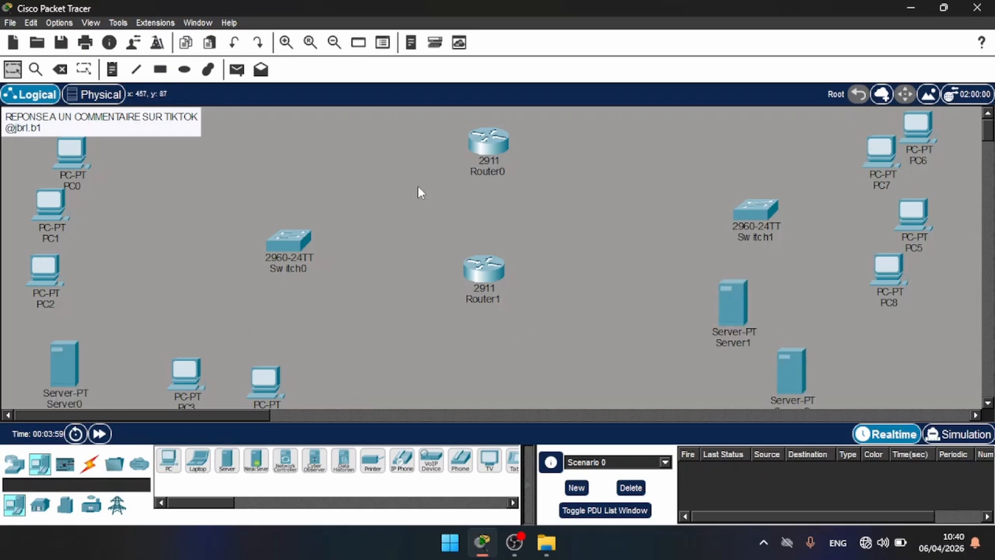
Step: Shift the whole topology toward the workspace center and move Switch1 up level with Router0
click(334, 42)
drag(9, 141, 766, 362)
drag(385, 246, 503, 306)
click(515, 324)
drag(717, 202, 670, 141)
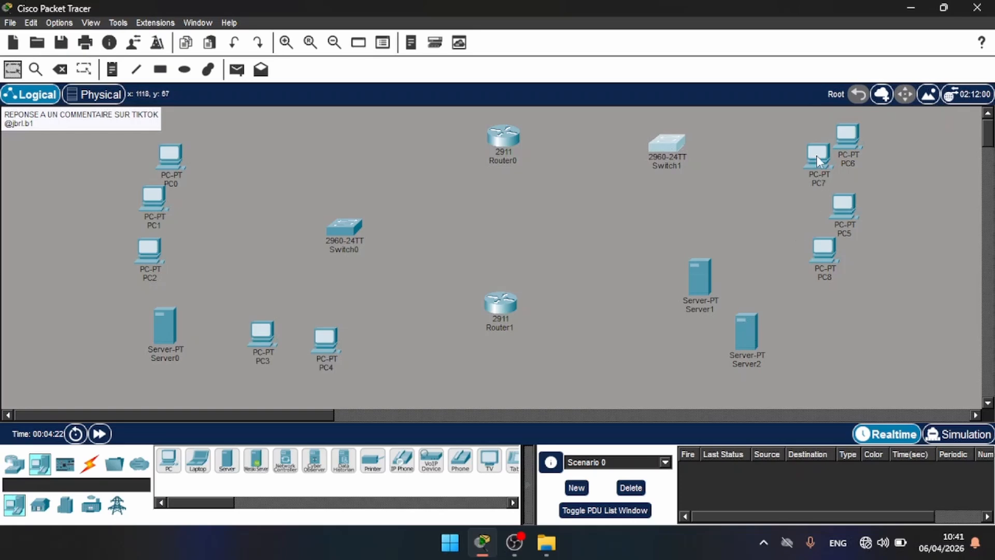
Step: Spread PC5 to PC8 in an arc beside Switch1 and move Server1 and Server2 apart below them
drag(819, 157, 890, 177)
drag(850, 137, 845, 122)
drag(846, 209, 824, 178)
drag(845, 123, 824, 120)
drag(890, 179, 820, 261)
click(853, 233)
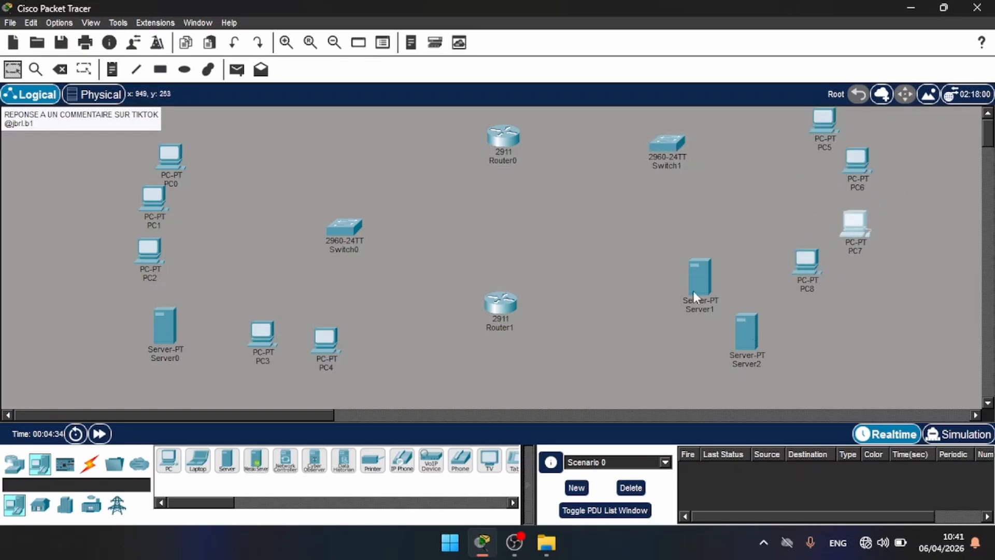
drag(693, 291, 692, 365)
drag(747, 346, 800, 353)
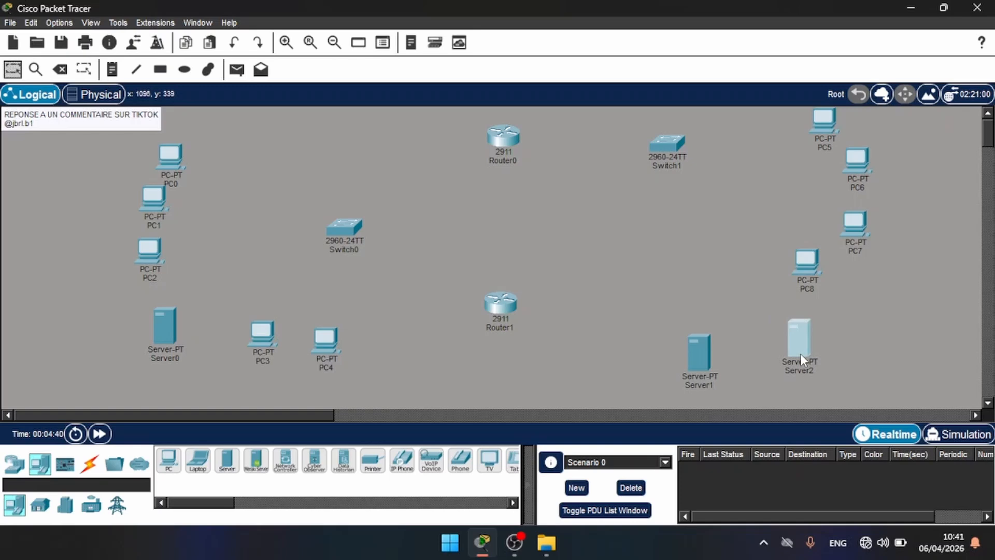
Step: Rename Server1 as WEB and Server2 as WEB(2)
click(697, 384)
text(WEB)
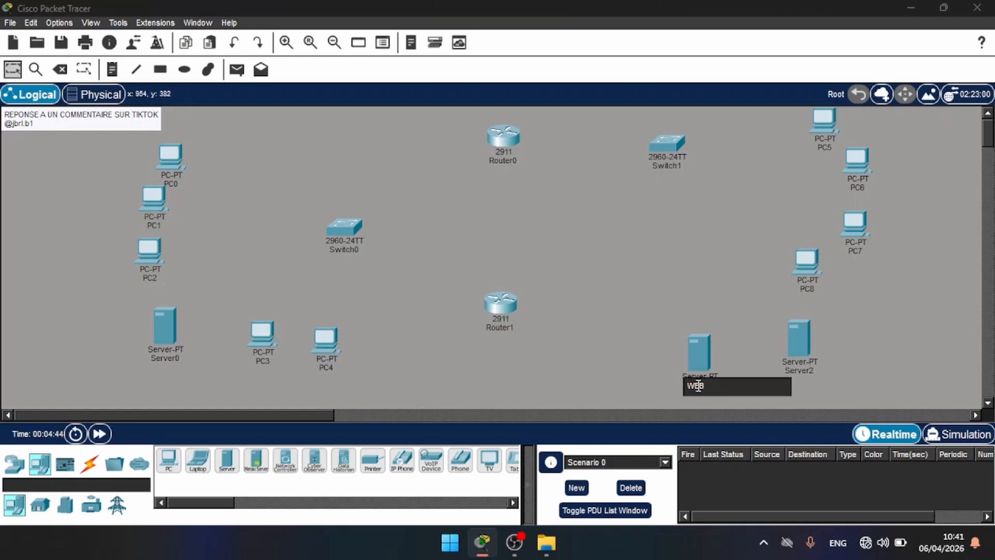
click(798, 371)
double_click(798, 371)
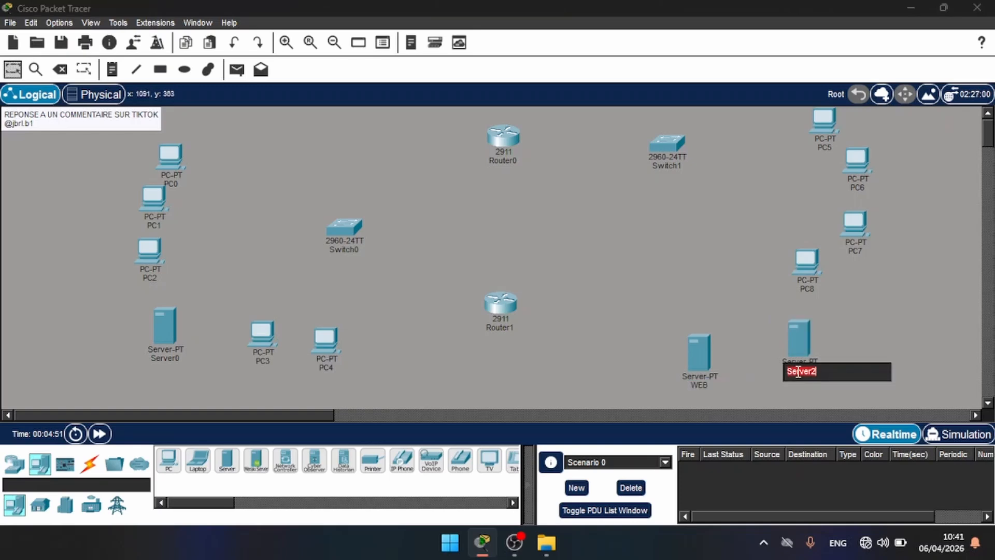
text(WEB(2)
click(642, 266)
Step: Rename Server0 as WEB(1)
click(168, 357)
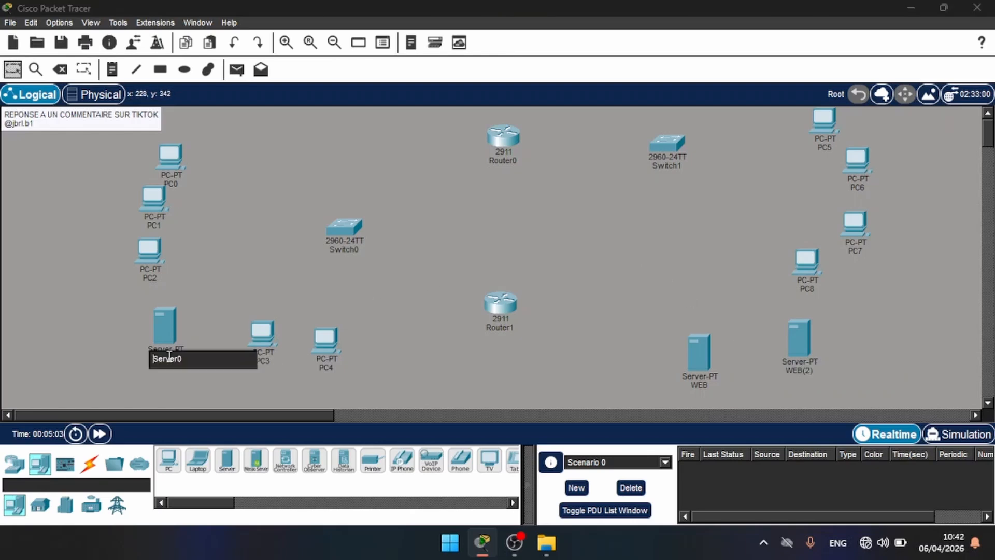
key(ctrl+a)
text(WEB(1))
key(Left)
text(1)
click(216, 277)
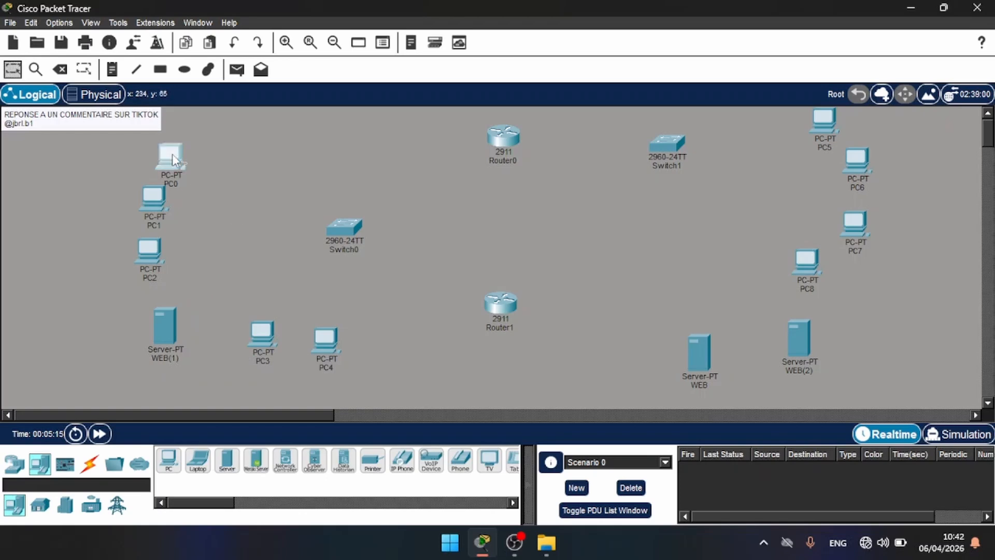
Step: Space out the PCs around Switch0, moving the upper ones up and PC3 and PC4 down
drag(172, 154, 188, 132)
drag(159, 201, 161, 187)
drag(262, 334, 248, 361)
drag(322, 350, 323, 381)
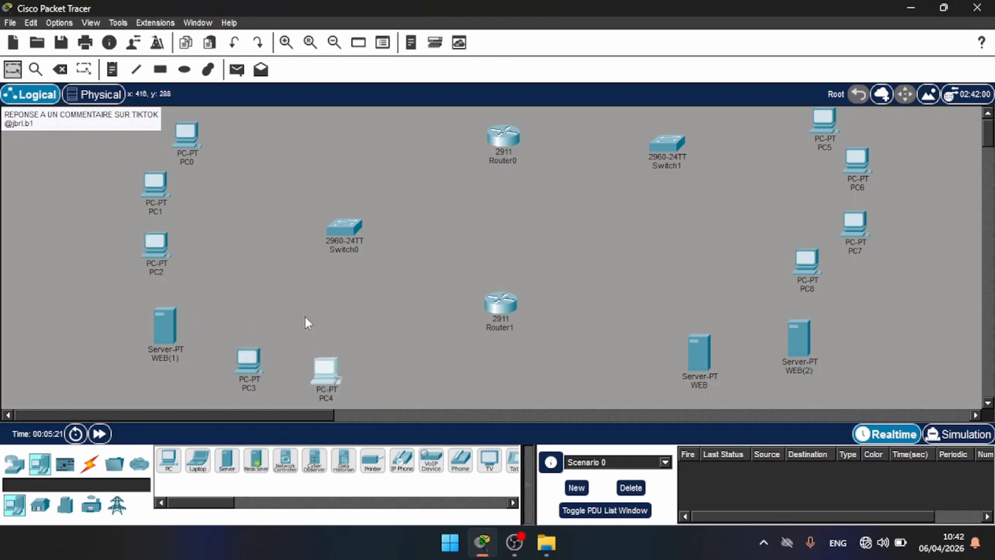
click(305, 316)
click(89, 463)
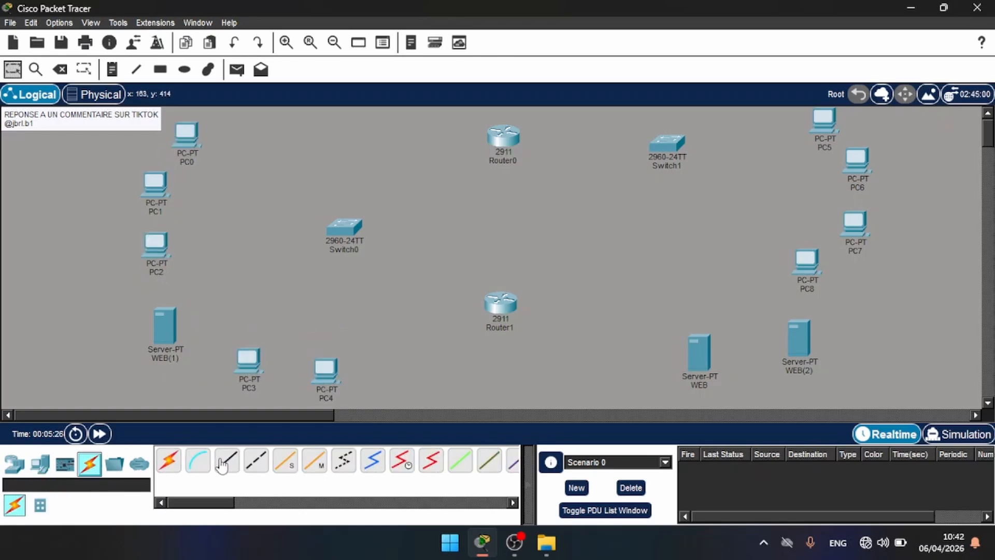
click(227, 460)
click(343, 232)
click(269, 280)
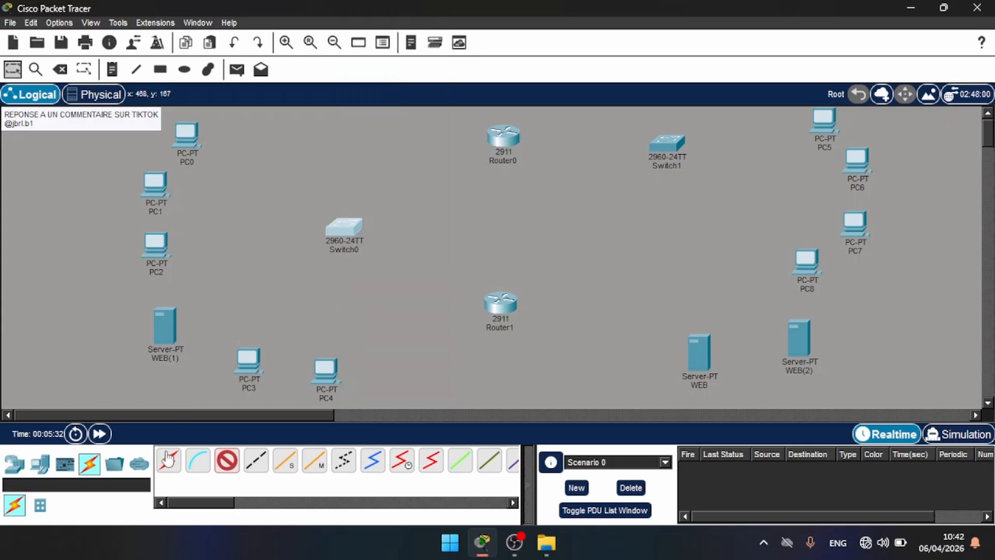
click(15, 464)
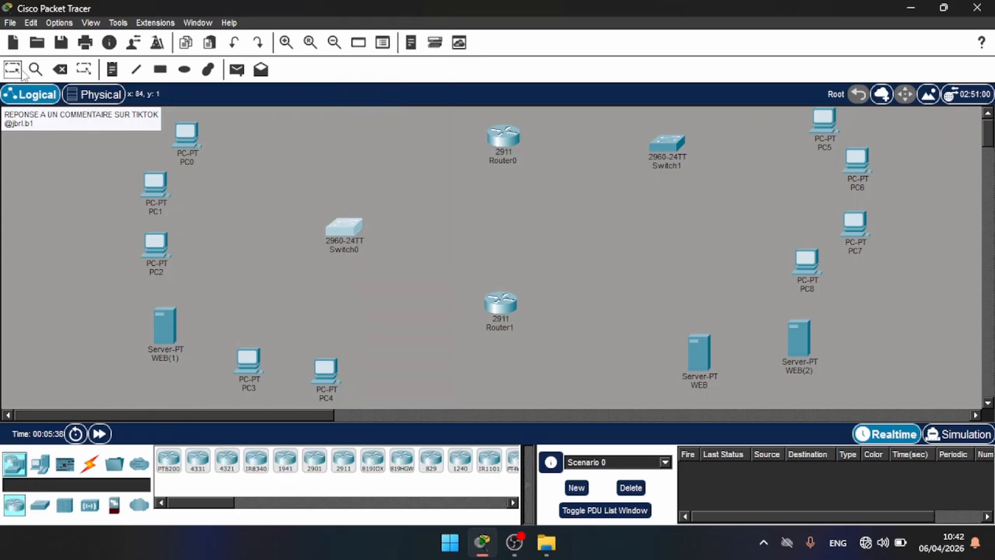
Step: Connect PC0, PC1 and PC2 to Switch0 with the automatic connection type
click(89, 463)
click(177, 463)
click(339, 231)
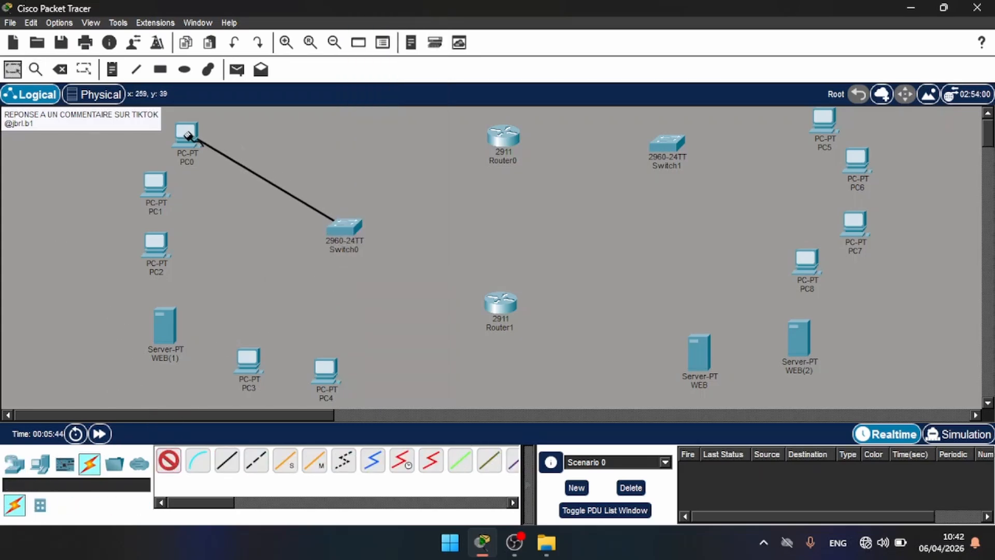
click(186, 135)
click(151, 190)
click(334, 227)
click(334, 228)
click(160, 239)
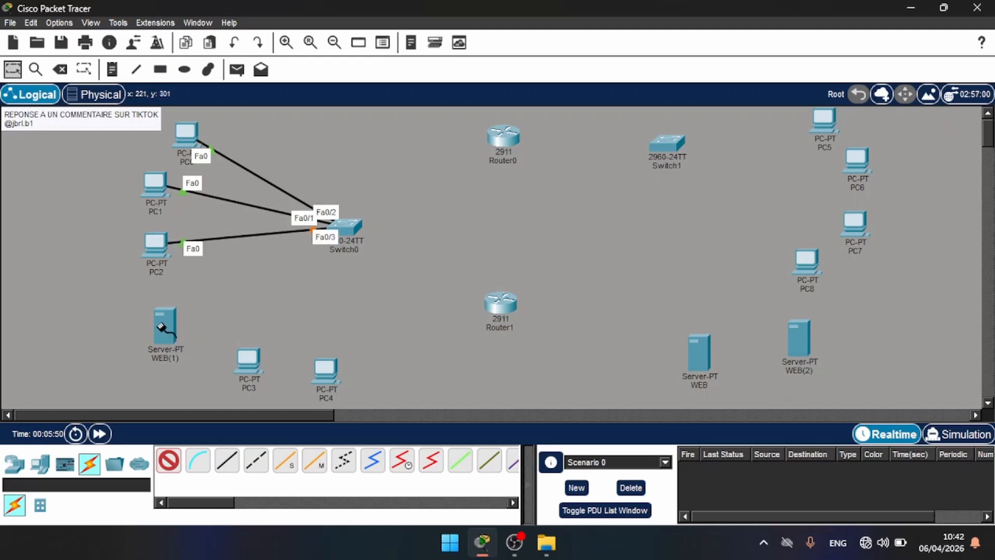
Step: Connect the WEB(1) server, PC3 and PC4 to Switch0 with automatic connections
click(160, 327)
click(343, 226)
click(343, 226)
click(255, 354)
click(326, 369)
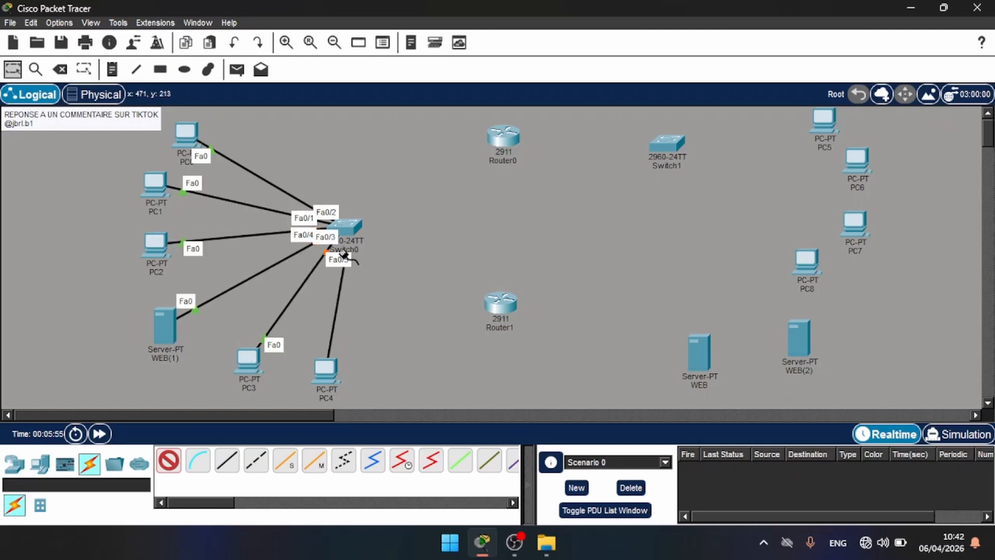
click(347, 230)
Step: Connect PC5, PC6 and PC7 to Switch1 with automatic connections
click(663, 145)
click(823, 120)
click(667, 143)
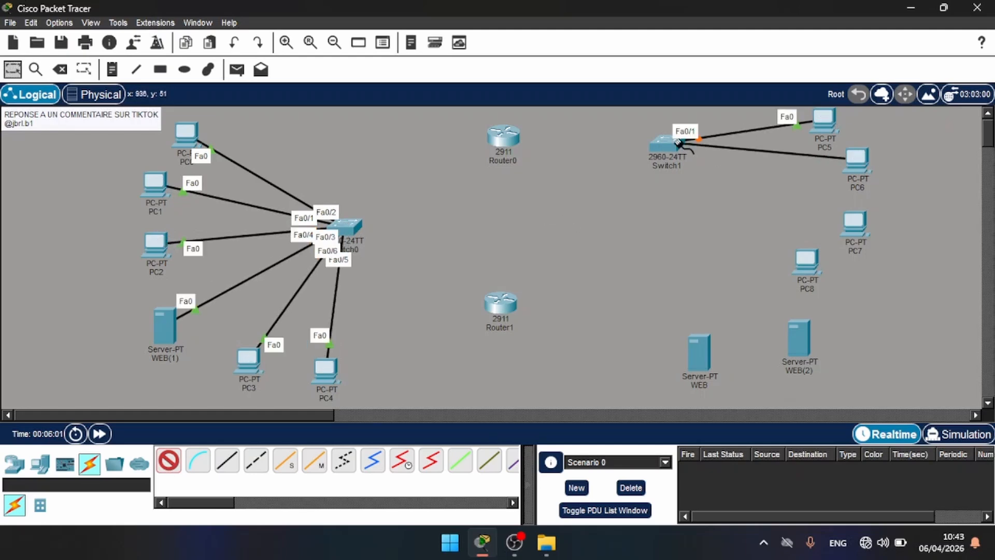
click(856, 160)
click(850, 223)
click(664, 147)
Step: Connect PC8 and the WEB(2) and WEB servers to Switch1 with automatic connections
click(663, 148)
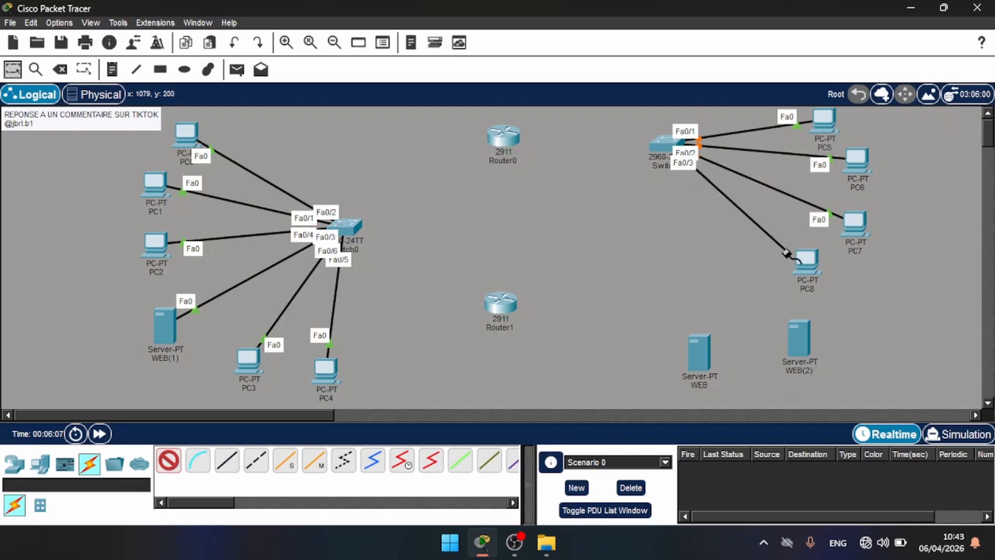
click(803, 260)
click(800, 340)
click(664, 145)
click(663, 145)
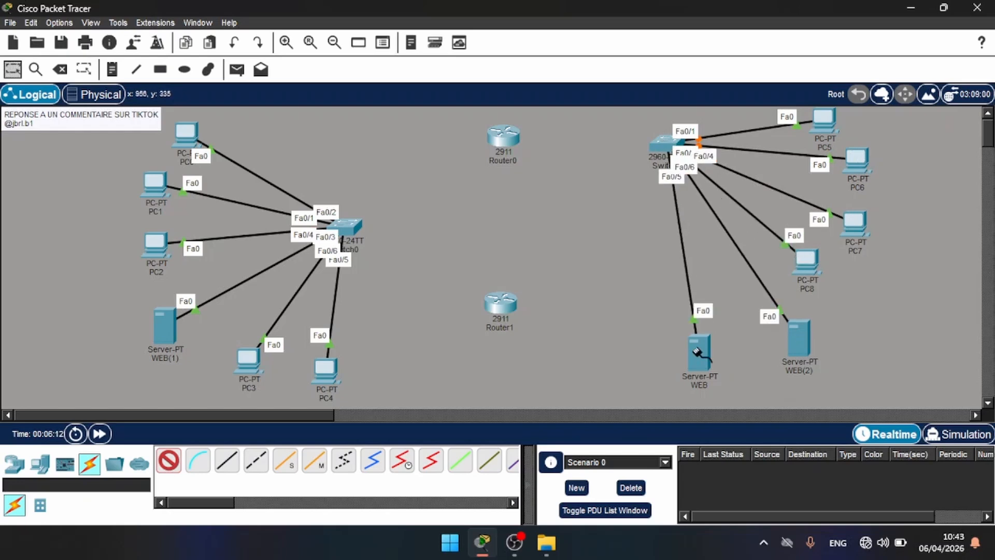
click(698, 349)
Step: Link Switch0 to Router0 and Router1 to Switch1 with automatic connections
click(227, 460)
click(347, 228)
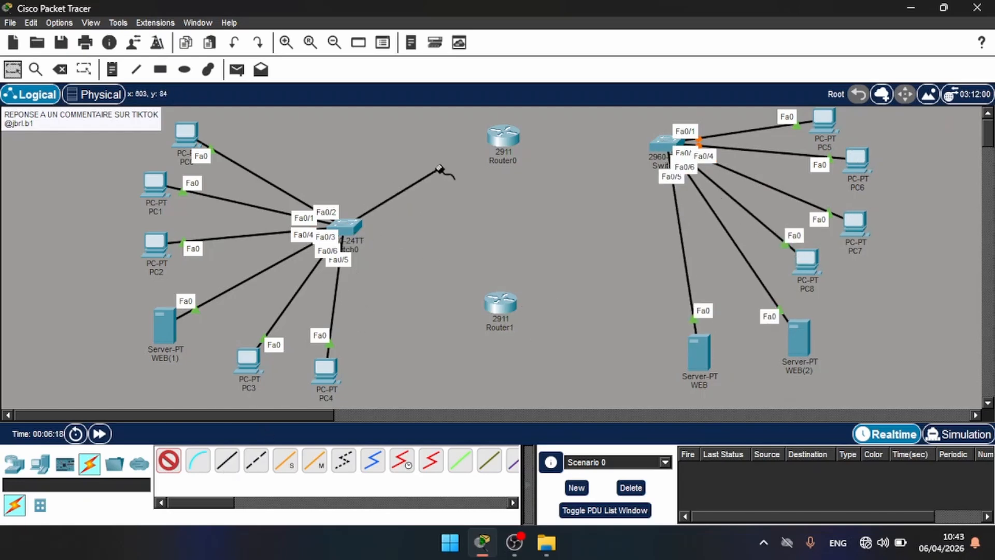
click(502, 136)
click(501, 304)
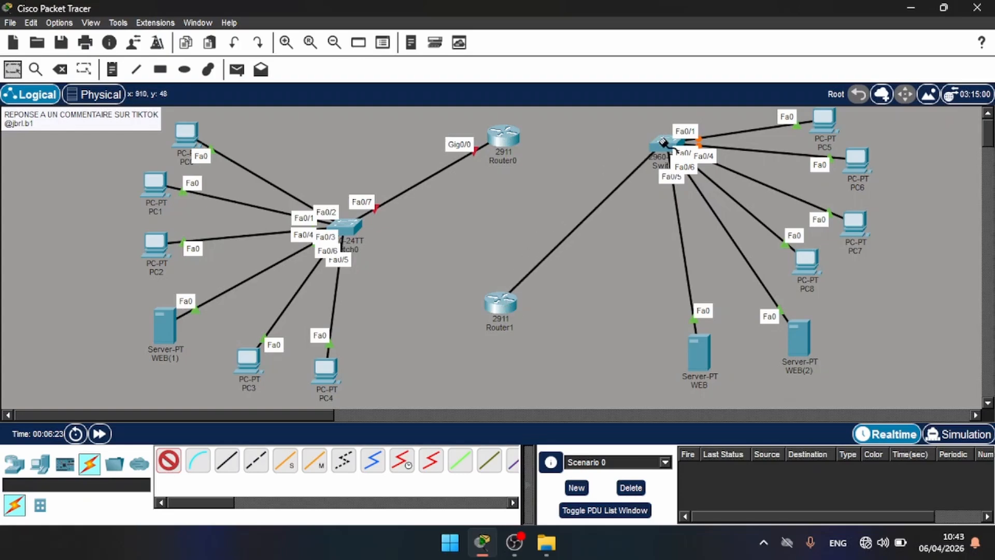
click(661, 145)
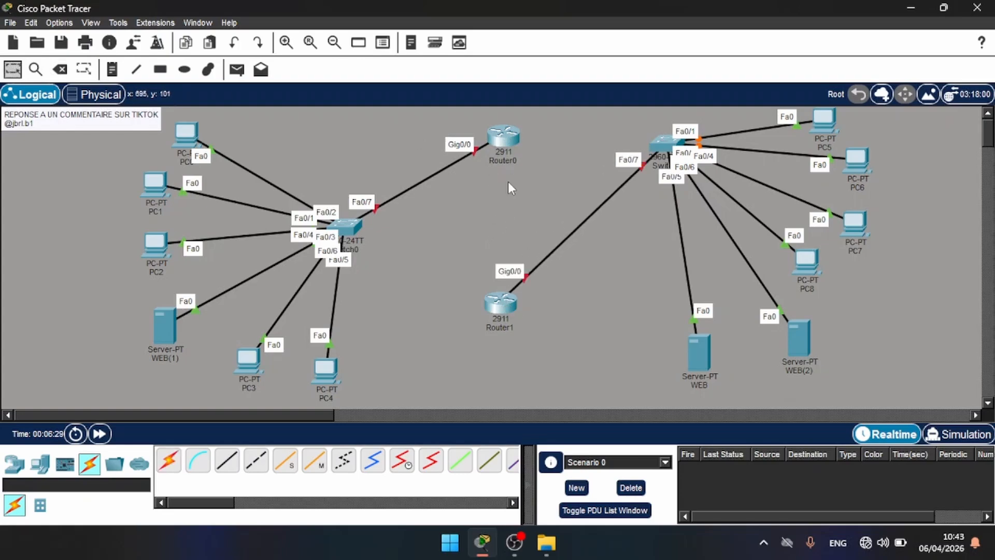
Step: Install an HWIC-2T serial module in Router0's first slot with the power off, and power the router back on
click(508, 141)
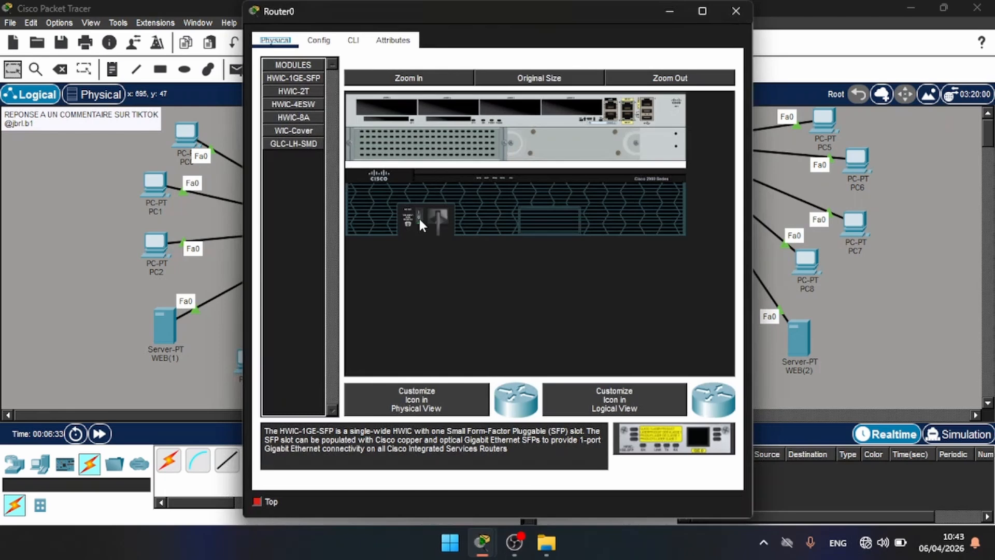
drag(293, 92, 378, 111)
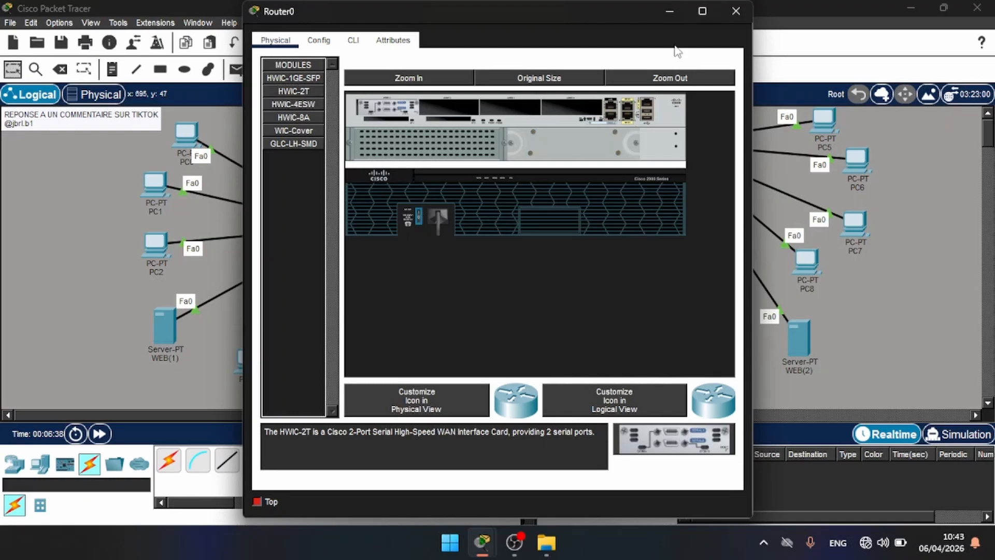
click(725, 8)
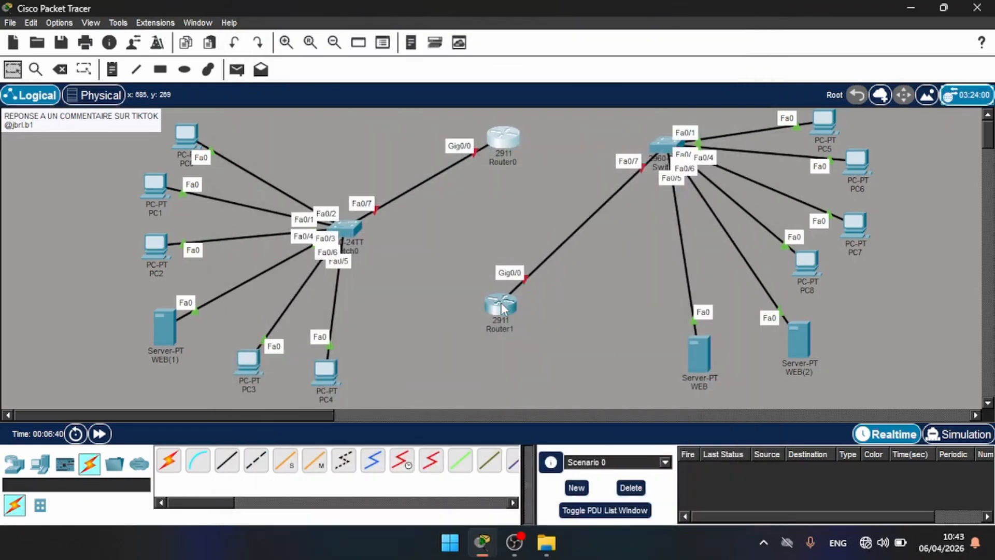
Step: Install an HWIC-2T module in Router1 and link its Se0/3/0 port to Router0's Se0/3/1 port with a serial DCE cable
click(501, 308)
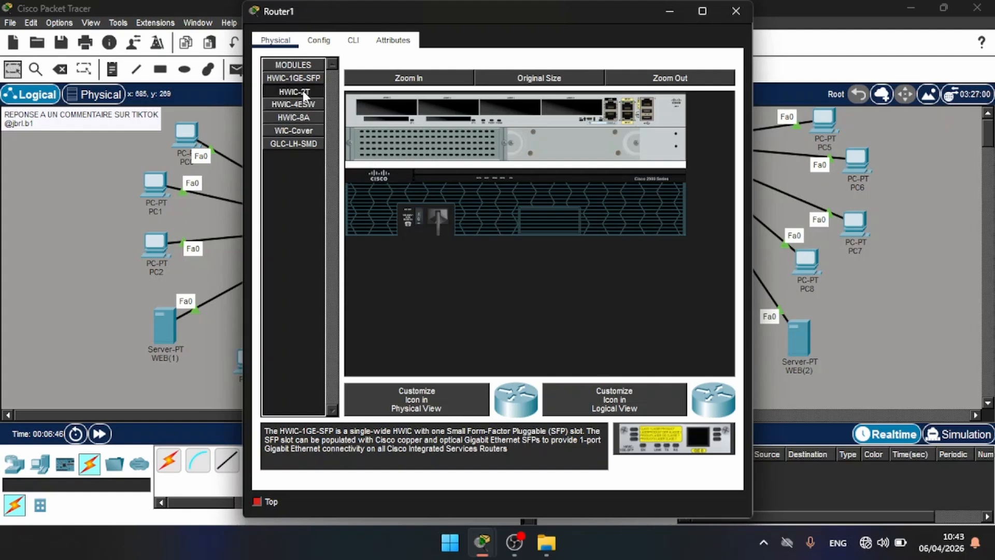
drag(302, 91, 386, 108)
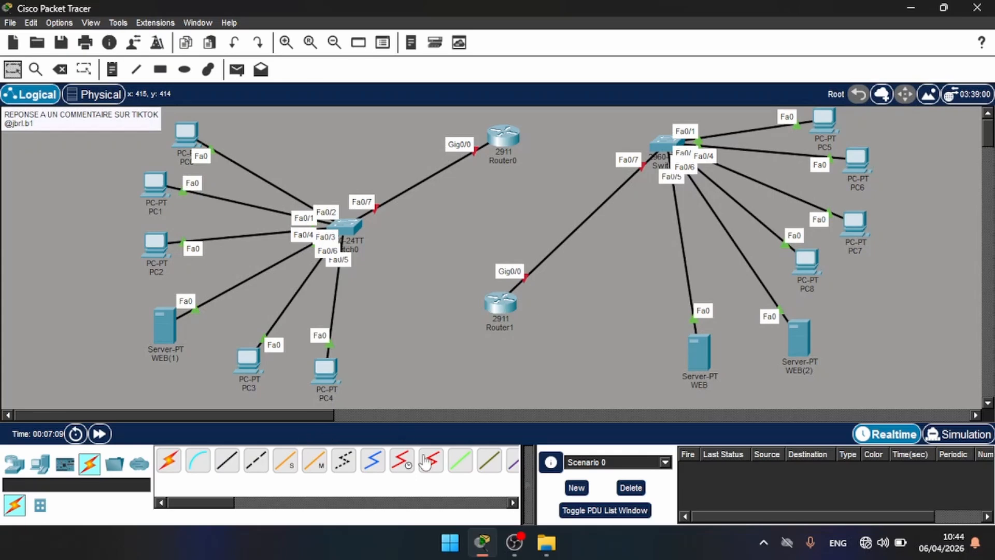
click(408, 464)
click(504, 306)
click(534, 375)
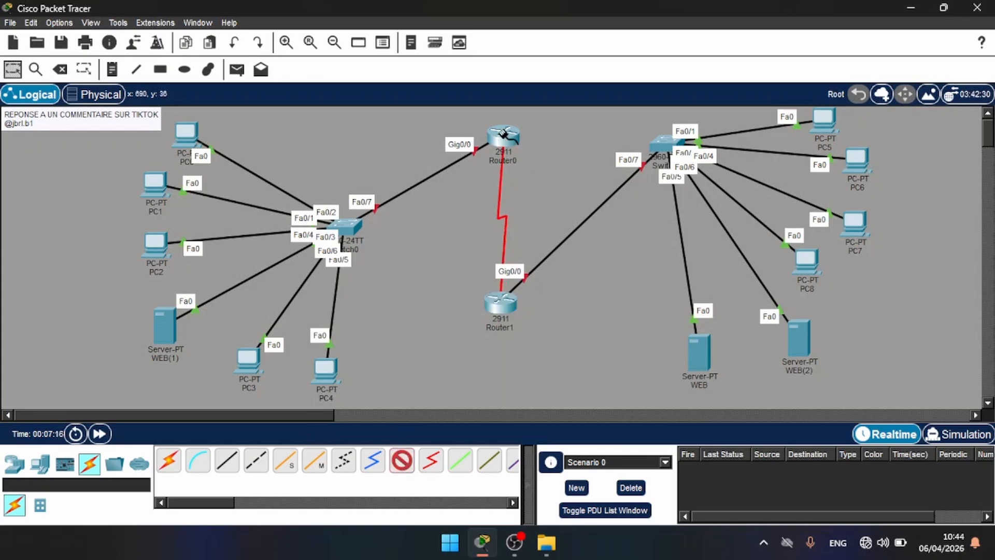
click(503, 138)
click(532, 216)
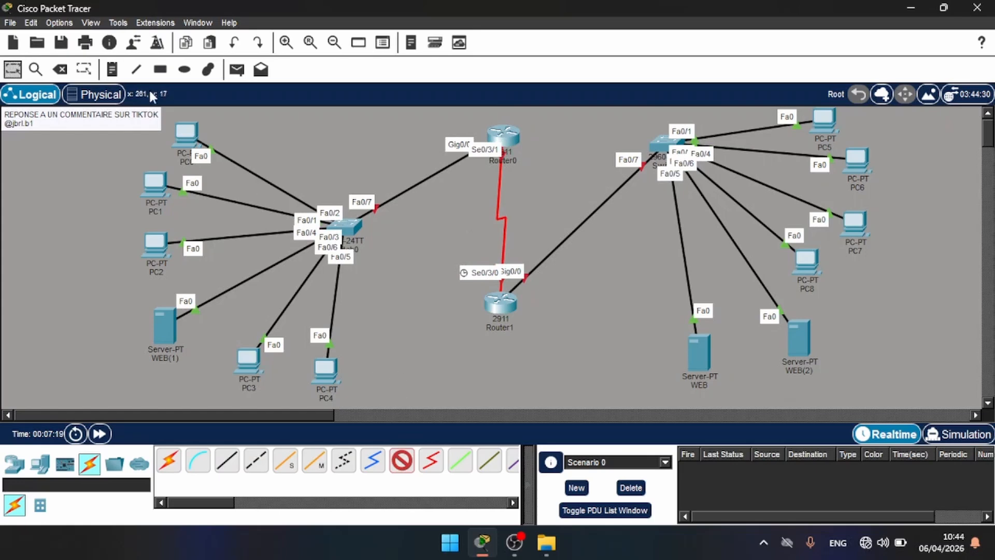
click(12, 70)
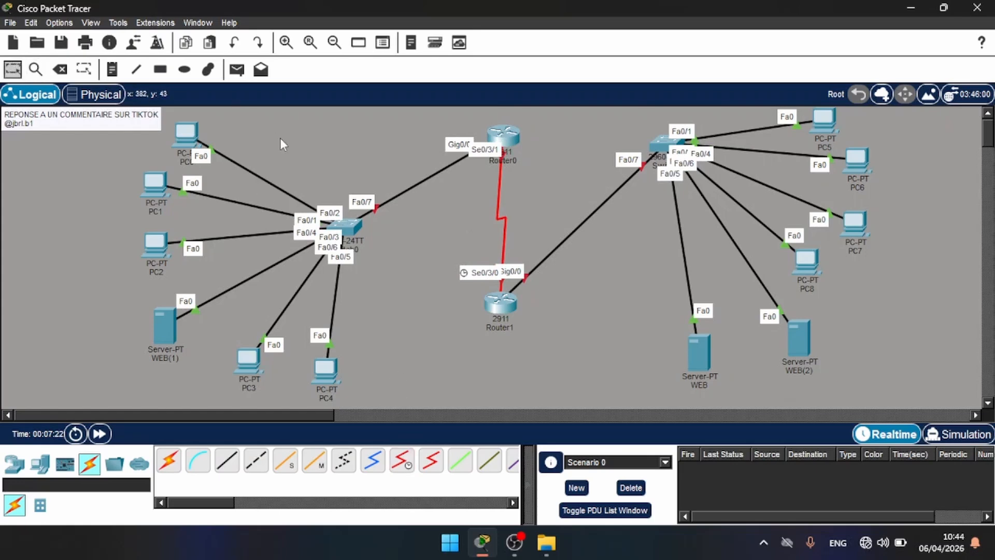
Step: Place a note reading "LAN1 : 192.168.0.0/24" between PC0 and Router0
key(n)
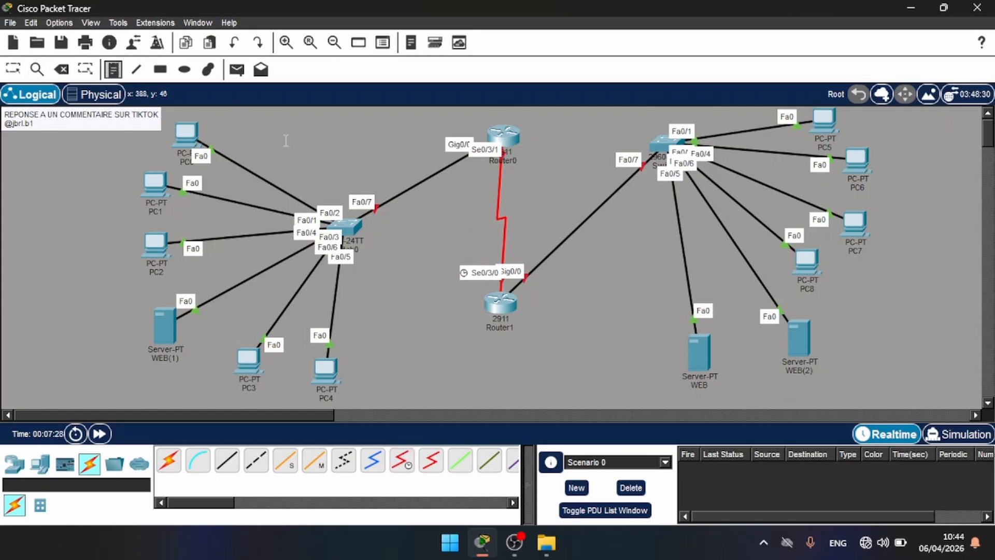
click(259, 132)
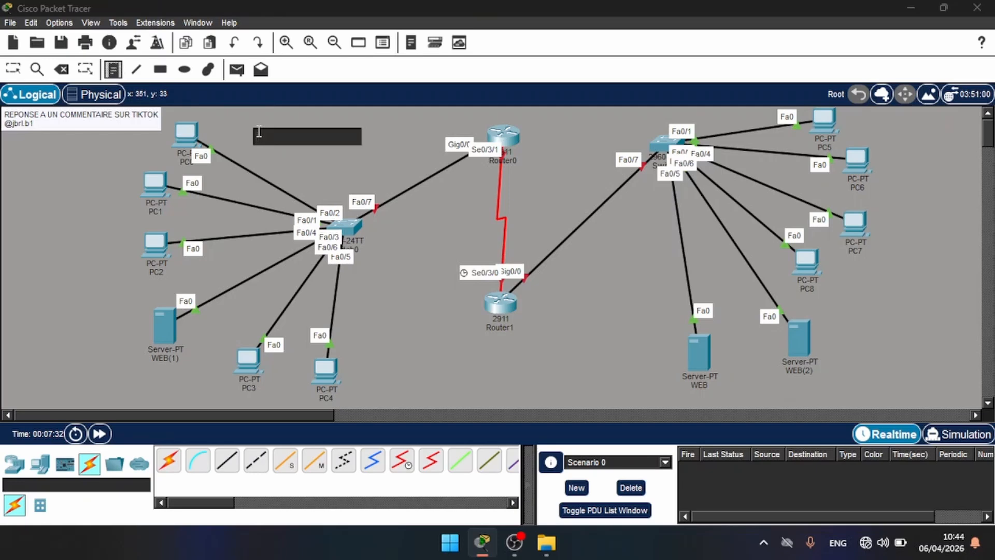
text(LAN)
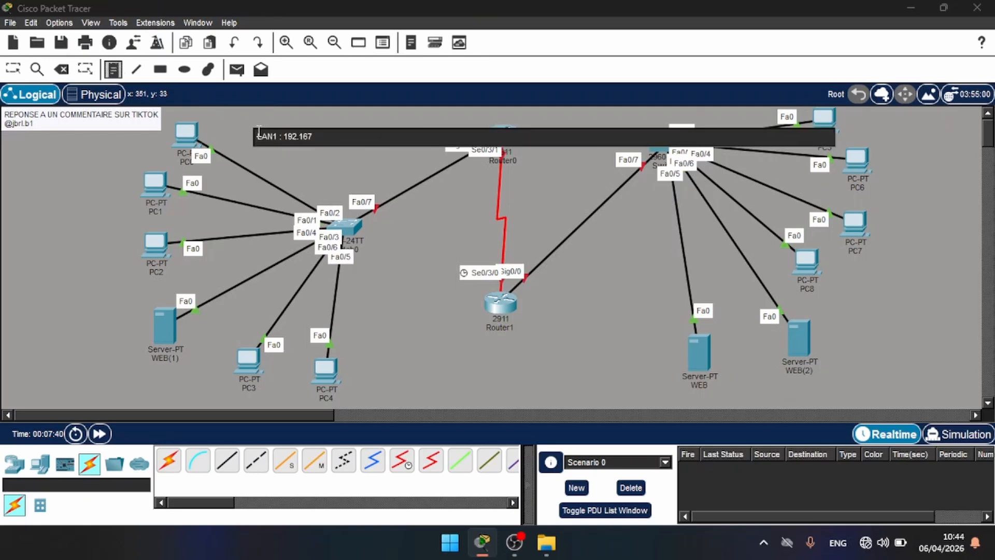
text(1 : 192.168.0.0/24)
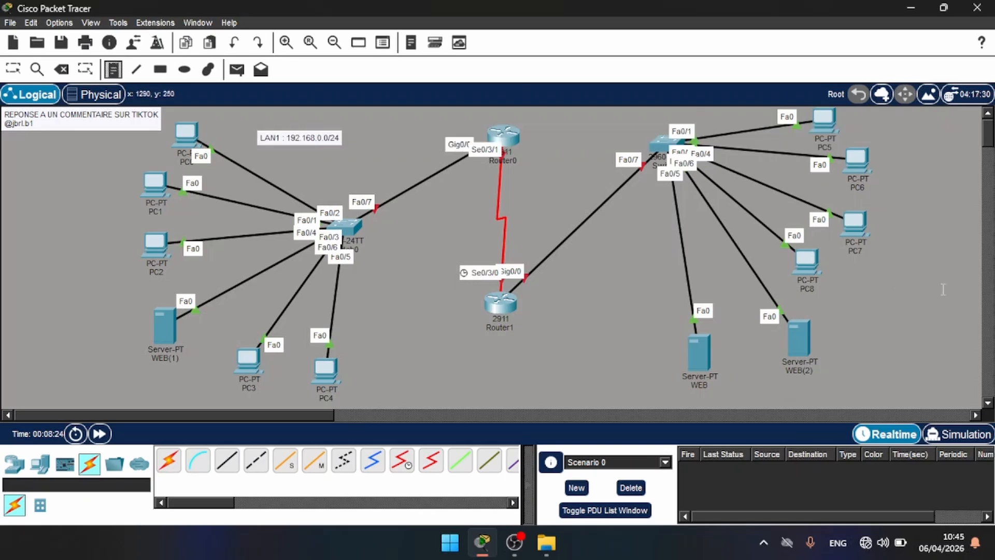
Step: Place a note reading "LAN 2 : 172.16.0.0/16" beside the WEB(2) server and return to selection mode
click(866, 311)
text(47)
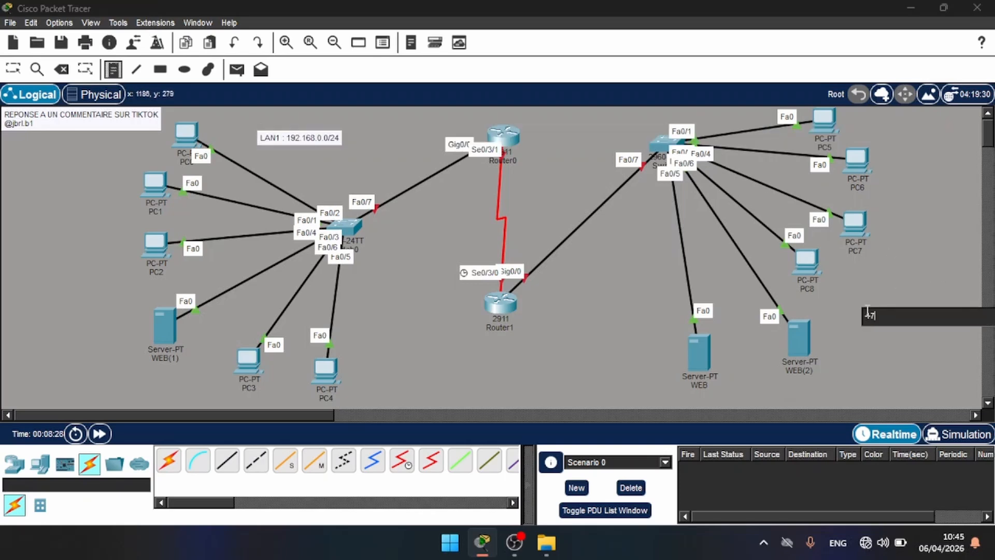
text(2.16.0.0/16)
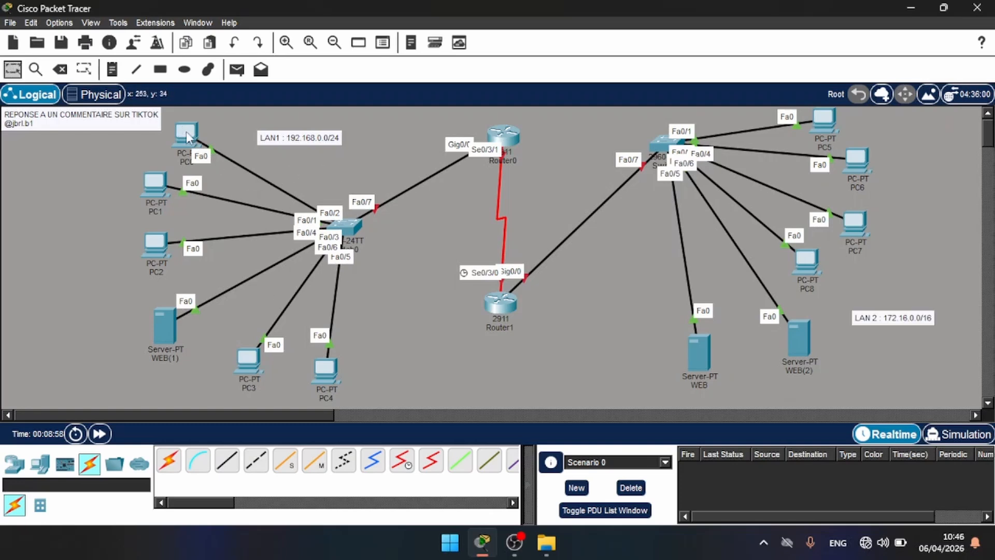
Step: Give PC0 the static IPv4 address 192.168.0.1 with subnet mask 255.255.255.0
click(186, 135)
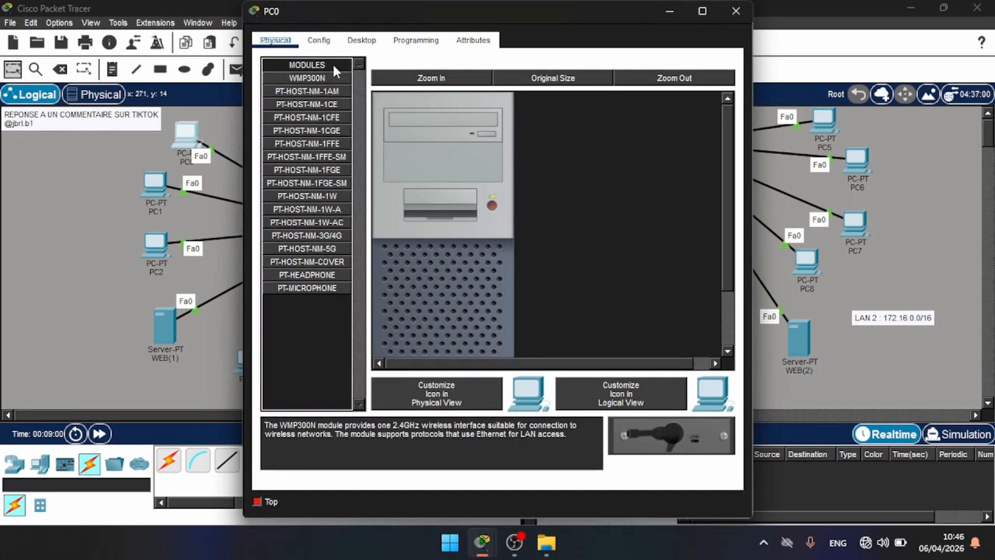
click(357, 41)
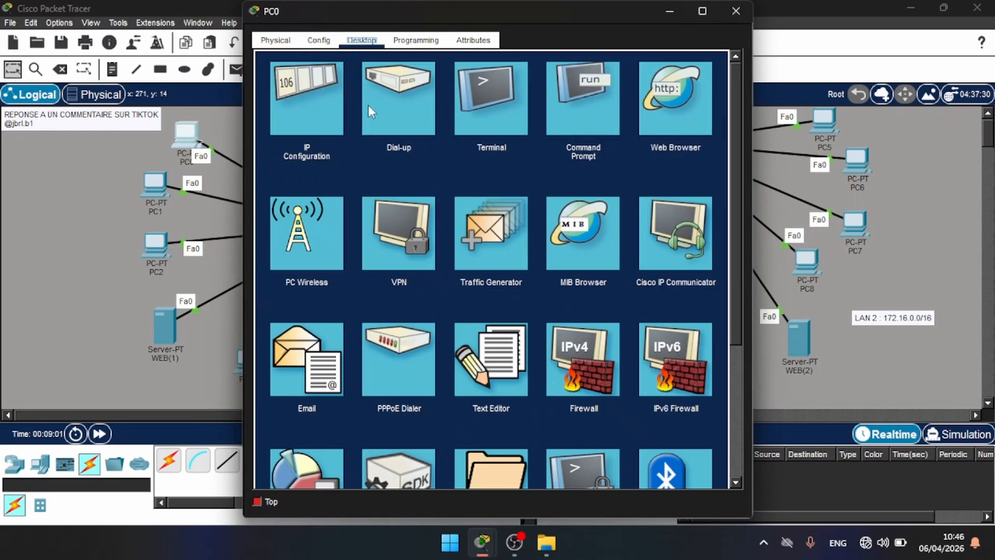
click(310, 107)
drag(498, 14, 691, 53)
text(192.1)
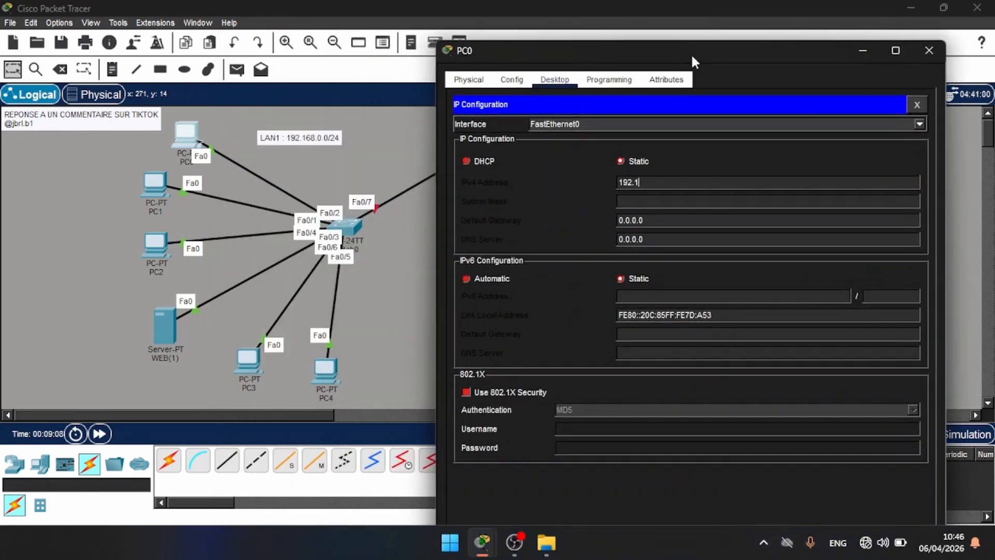
text(68.0.1)
click(659, 202)
Step: Copy PC0's IPv4 address into its default gateway field and close its configuration
drag(671, 182, 594, 179)
key(ctrl+c)
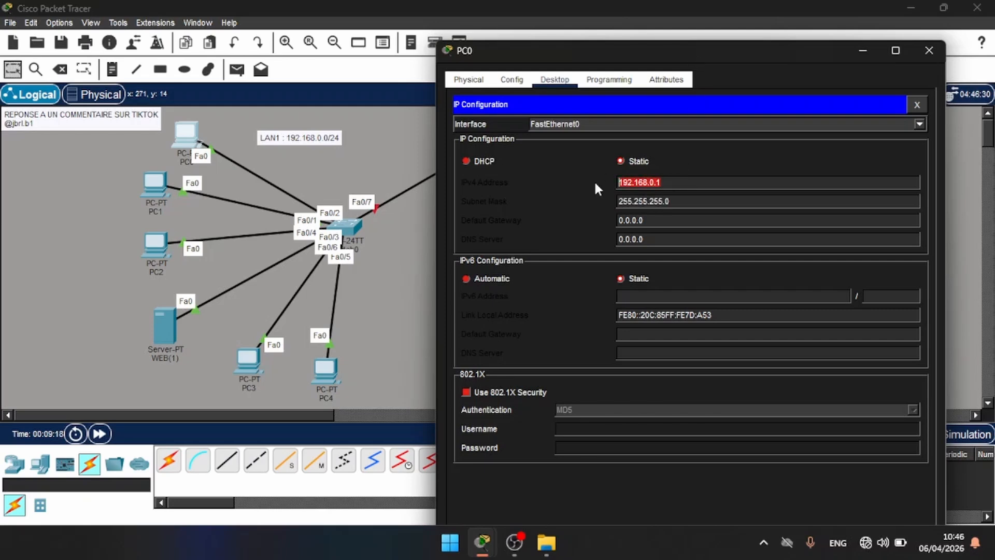
click(655, 219)
double_click(648, 221)
key(ctrl+v)
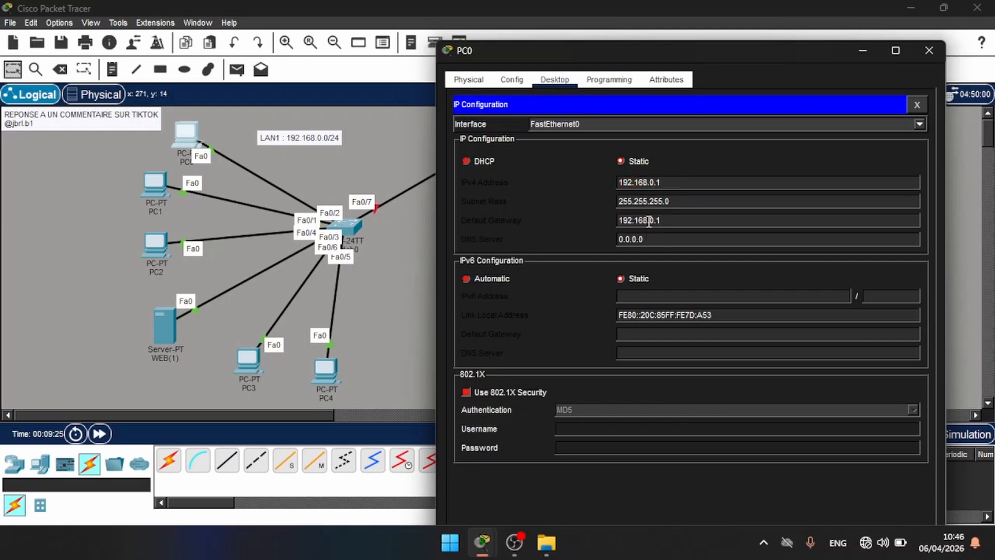
click(928, 50)
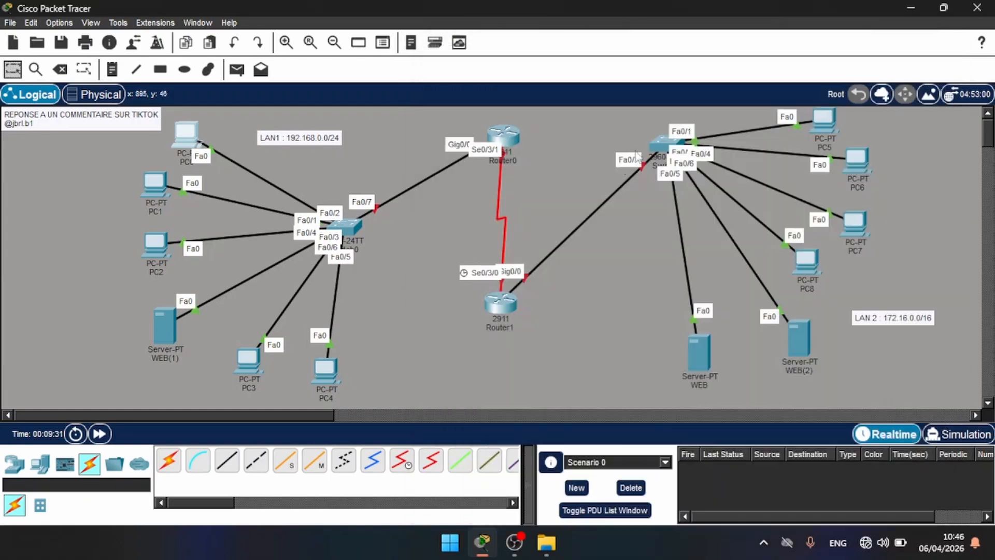
Step: Give PC1 the static IPv4 address 192.168.0.2 with subnet mask 255.255.255.0 and default gateway 192.168.0.254
click(157, 183)
click(363, 45)
click(306, 101)
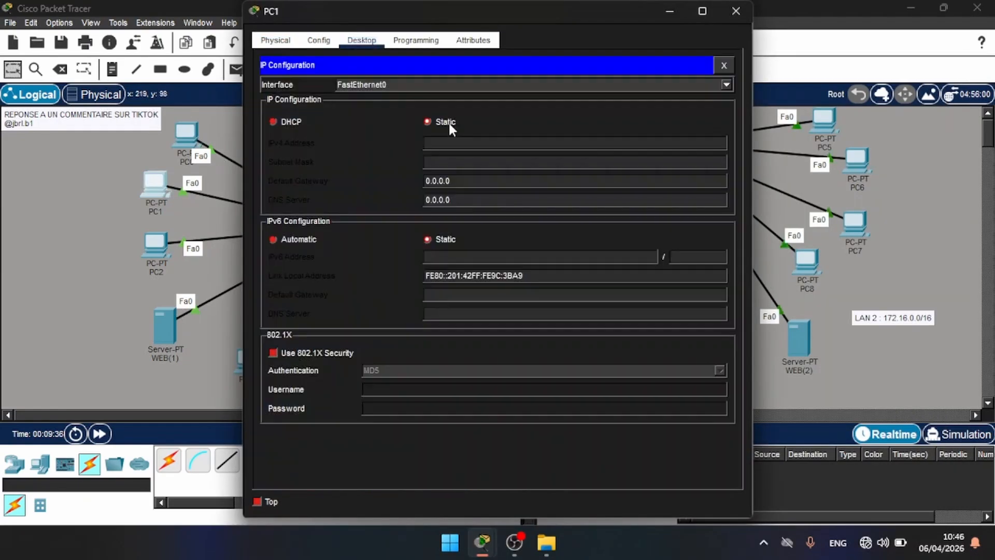
click(462, 145)
text(192.168.0.254)
click(466, 161)
double_click(449, 181)
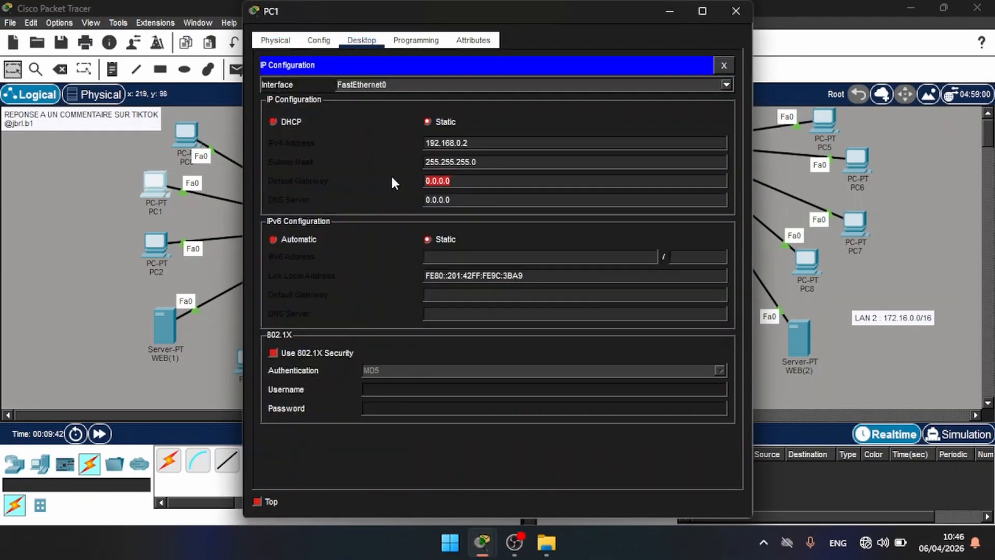
text(192.168.0.254)
click(734, 11)
Step: Give PC2 the static IPv4 address 192.168.0.3 with subnet mask 255.255.255.0 and default gateway 192.168.0.254
click(156, 243)
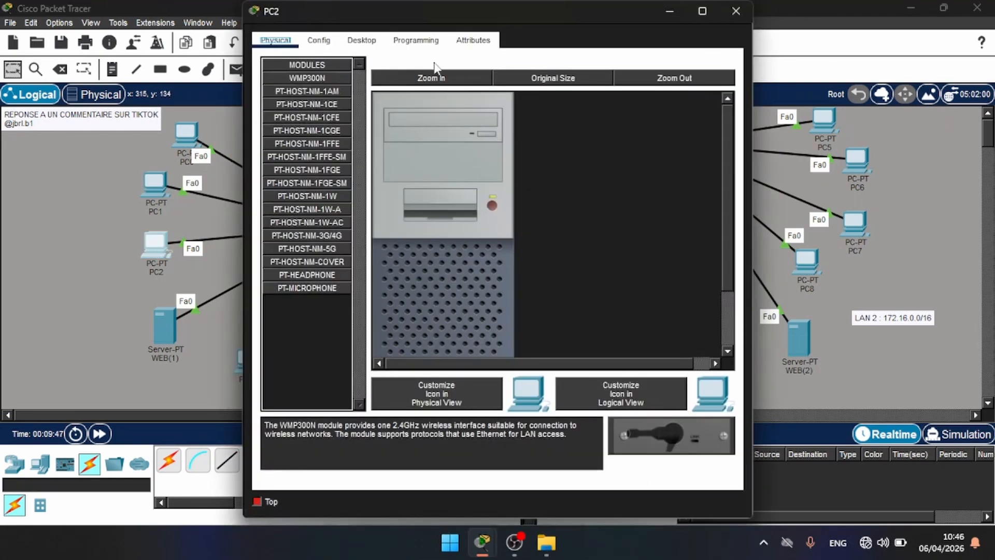
click(362, 40)
click(327, 97)
click(464, 147)
text(192.168.0.254)
key(BackSpace)
key(BackSpace)
key(BackSpace)
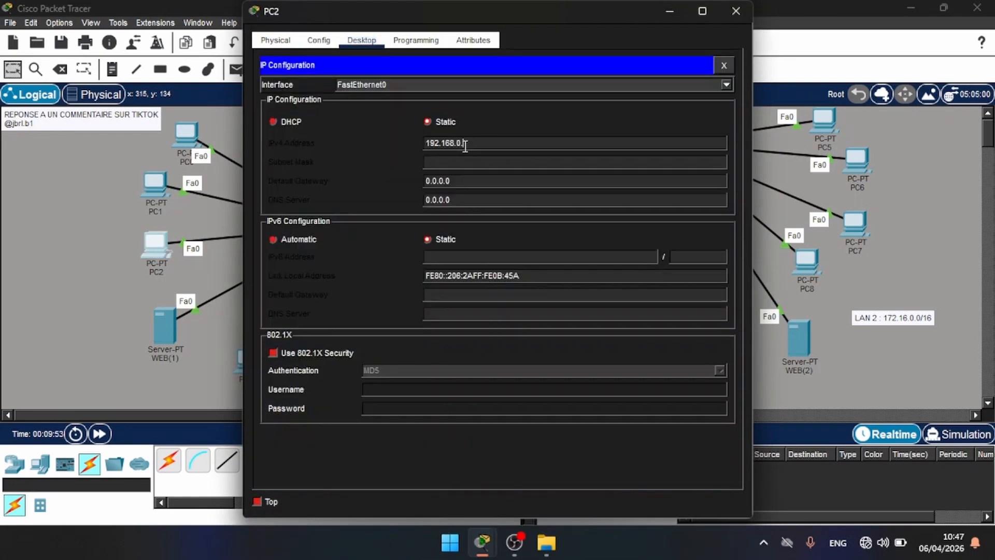
double_click(445, 181)
text(192.168.0.254)
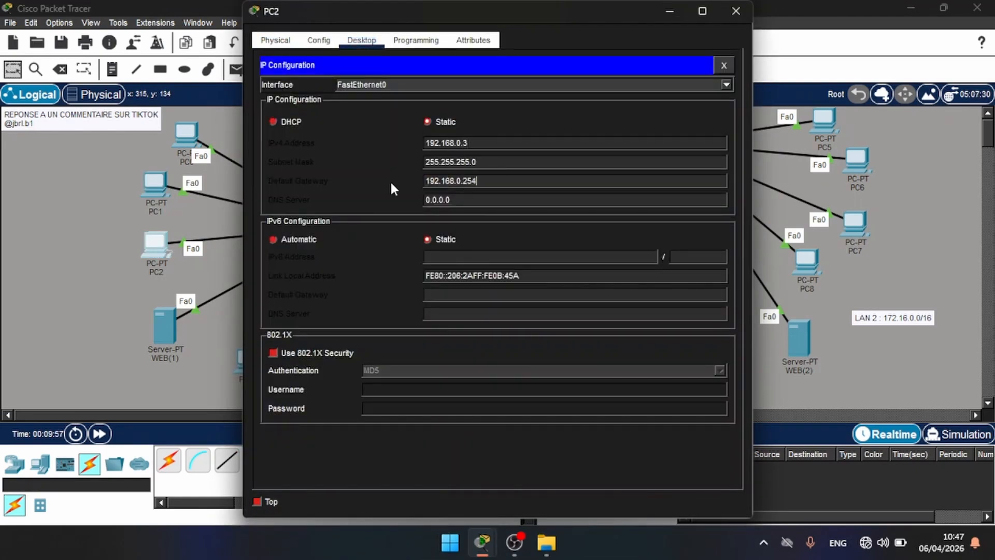
click(734, 11)
Step: Give the WEB(1) server the static IPv4 address 192.168.0.10, its automatic subnet mask and the default gateway 192.168.0.254
click(163, 323)
click(411, 40)
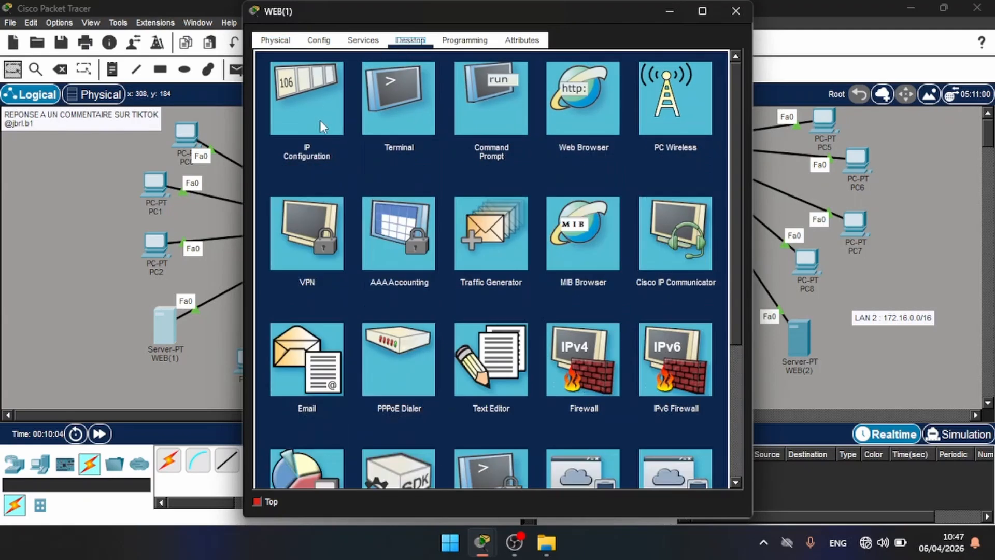
click(320, 119)
click(445, 123)
text(192.168.0.254)
key(BackSpace)
key(BackSpace)
key(BackSpace)
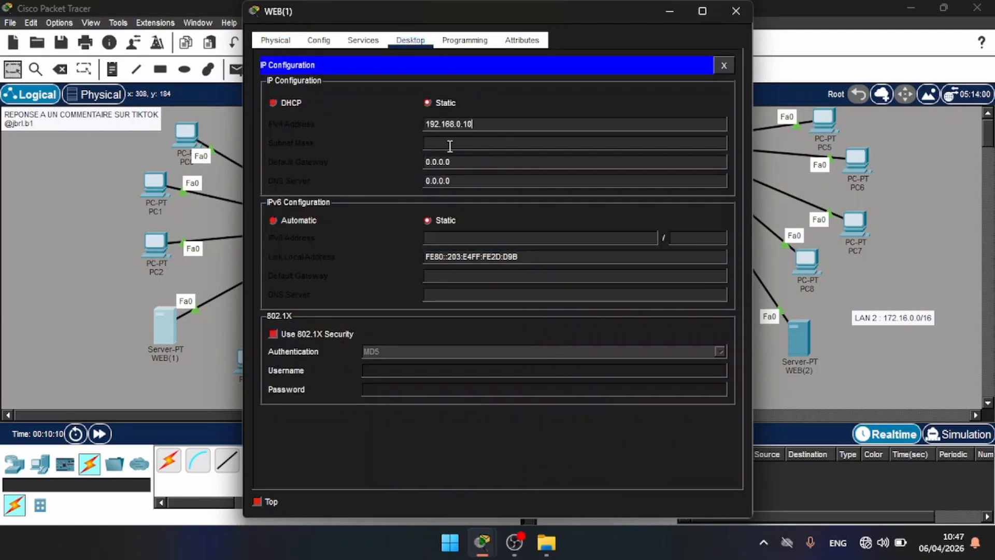
click(450, 146)
double_click(428, 161)
text(192.168.0.254)
click(736, 11)
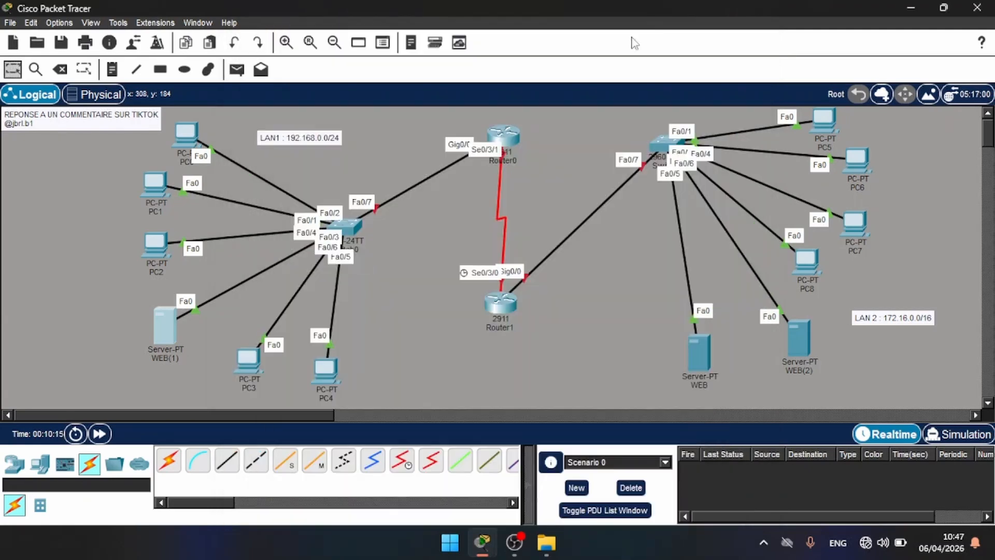
Step: Give PC3 the static IPv4 address 192.168.0.4 with subnet mask 255.255.255.0 and default gateway 192.168.0.254
click(248, 358)
click(361, 40)
click(316, 91)
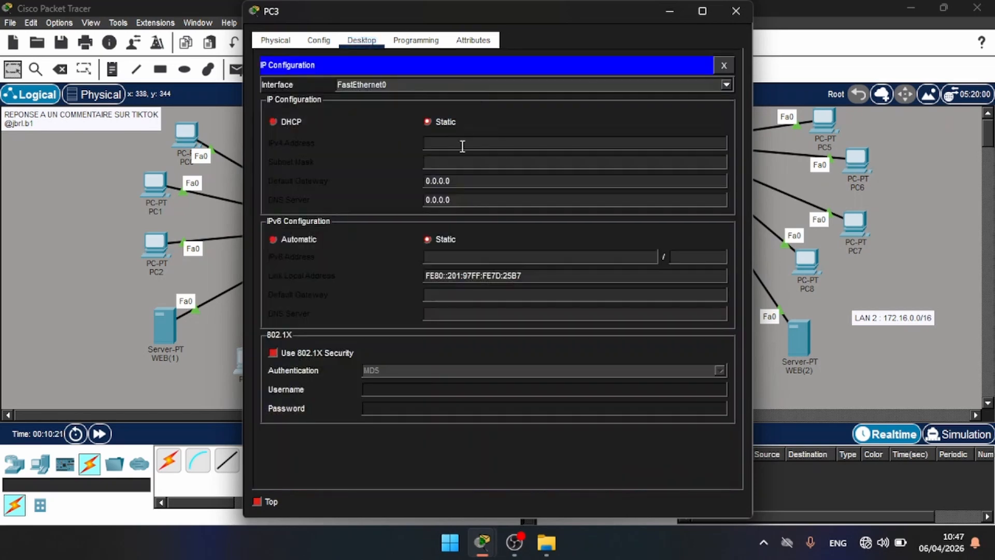
click(461, 145)
text(192.168.0.254)
click(464, 157)
double_click(438, 180)
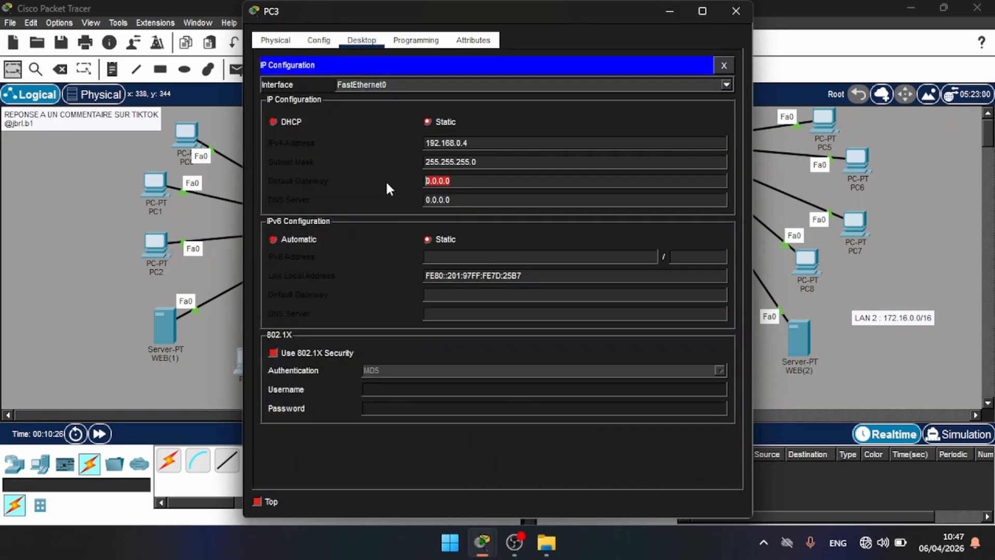
text(192.168.0.254)
click(736, 11)
Step: Give PC4 the static IPv4 address 192.168.0.5 with subnet mask 255.255.255.0 and default gateway 192.168.0.254
click(324, 373)
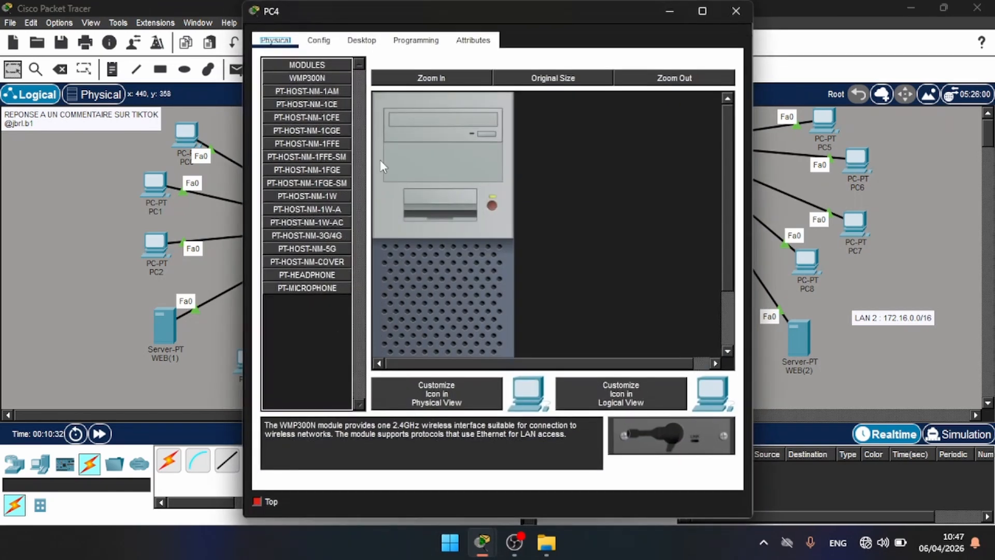
click(361, 40)
click(318, 99)
click(444, 145)
text(192.168.0.254)
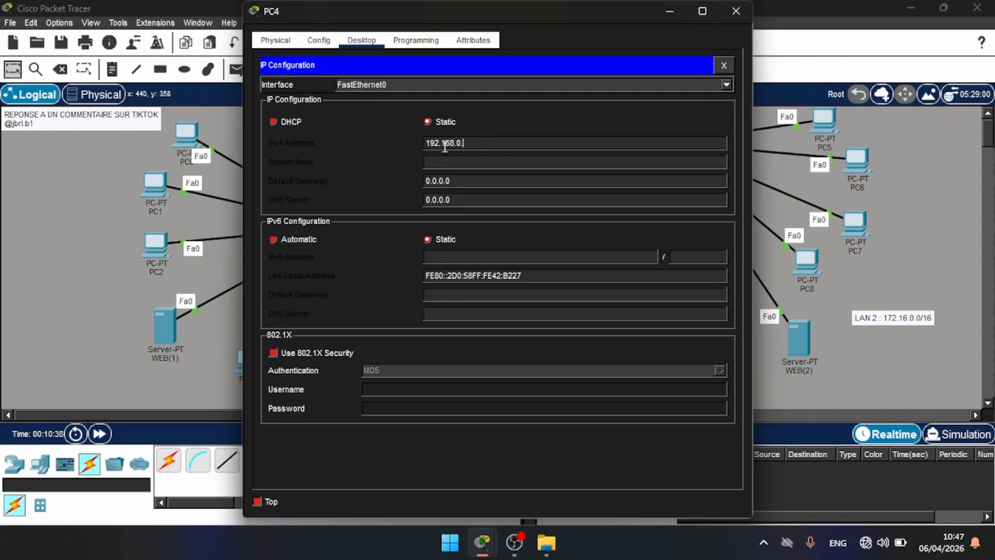
click(455, 161)
double_click(438, 180)
text(192.168.0.254)
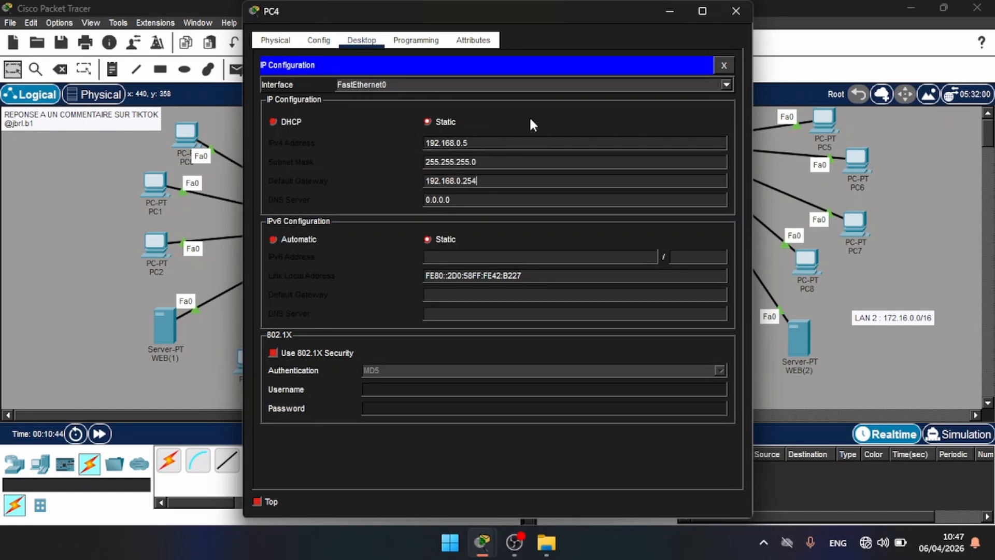
click(736, 12)
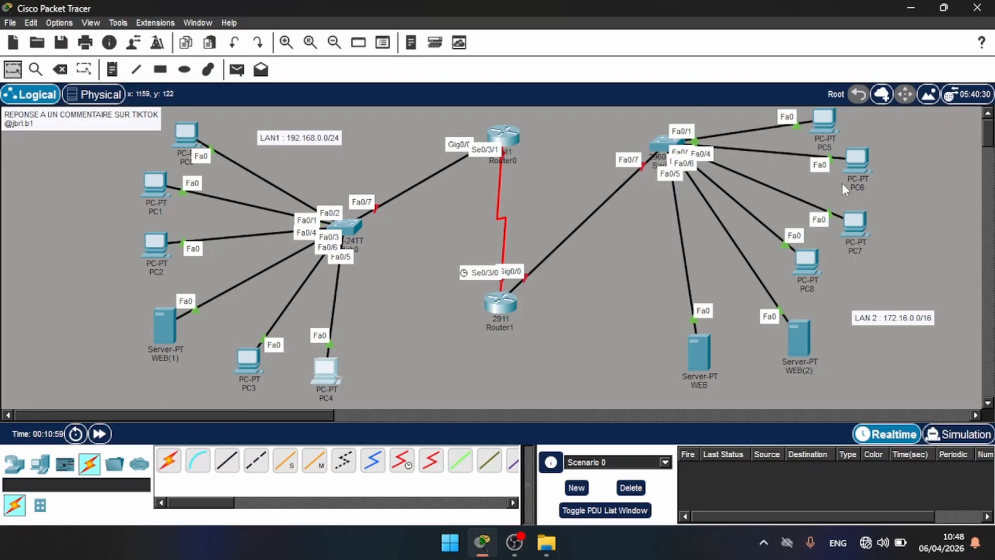
Step: Give PC5 the static IPv4 address 172.16.0.1 with the automatic subnet mask 255.255.0.0
click(826, 120)
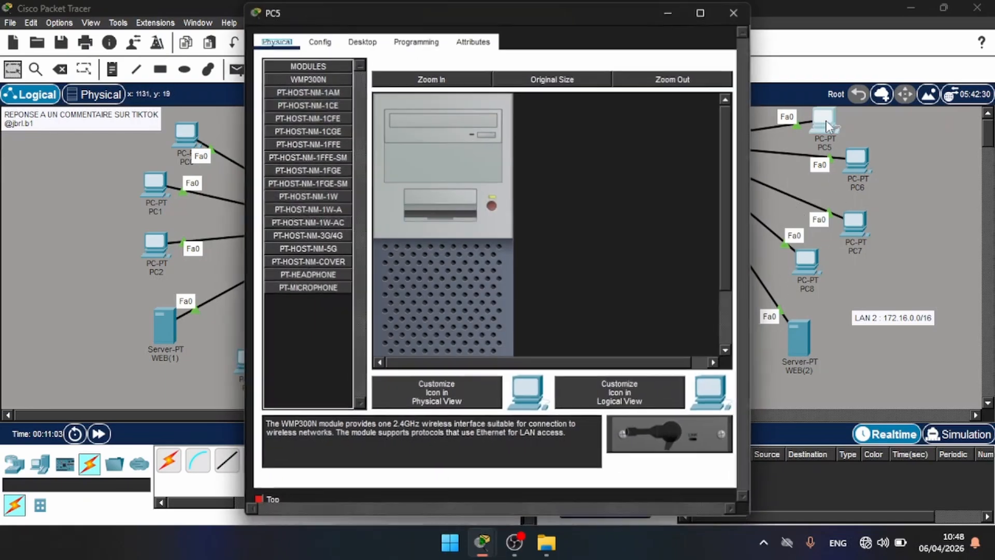
click(362, 40)
click(314, 117)
click(456, 141)
text(1)
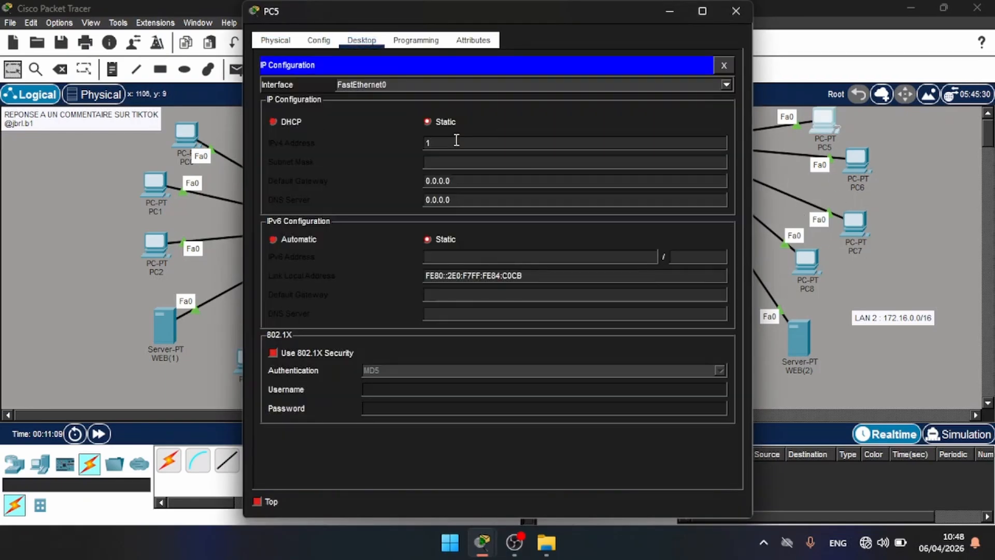
text(72.16.0.1)
click(465, 165)
Step: Set PC5's default gateway to 172.16.0.254 and copy that address for reuse
drag(457, 179, 400, 175)
text(192.168.0.254)
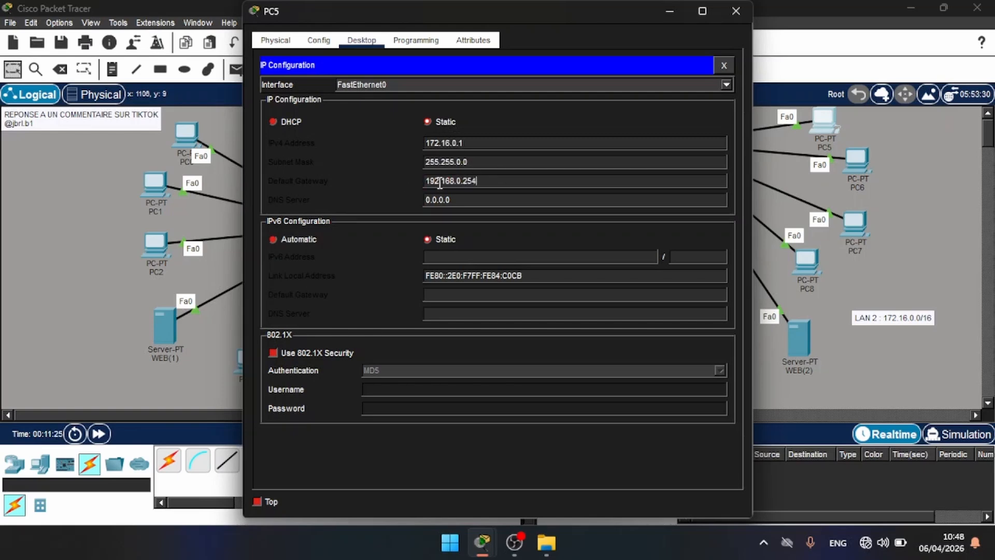
double_click(436, 181)
text(1)
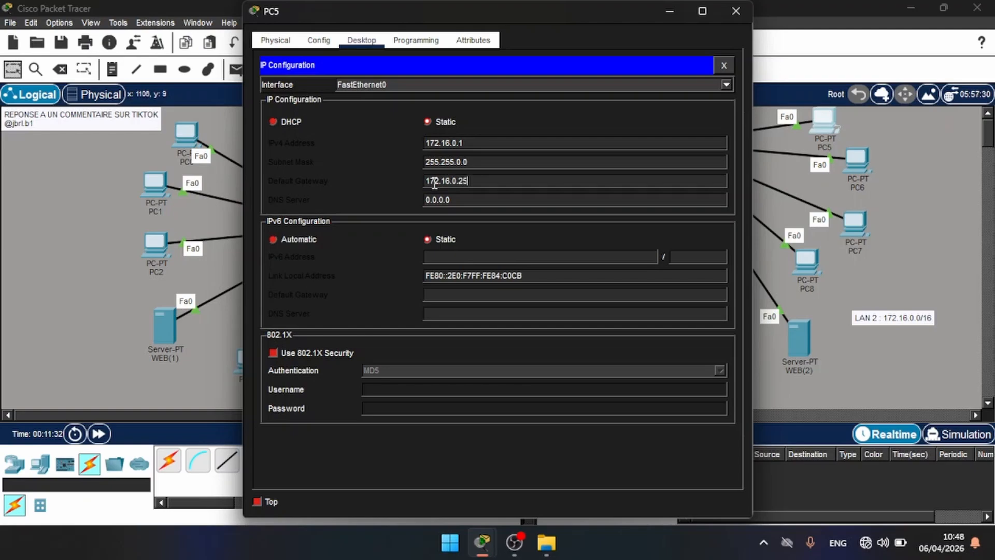
double_click(434, 181)
key(ctrl+c)
click(735, 11)
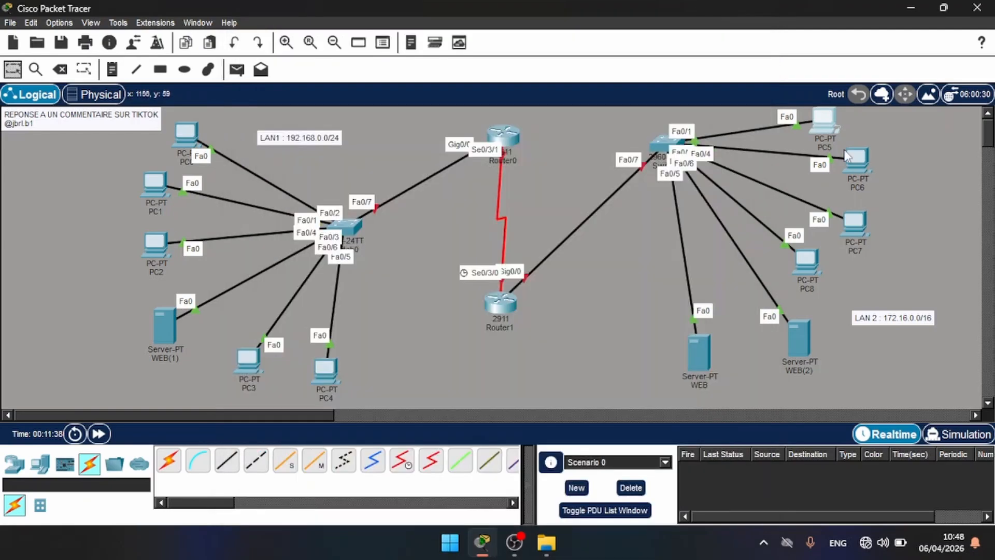
Step: Give PC6 the static IPv4 address 172.16.0.2 with subnet mask 255.255.0.0 and default gateway 172.16.0.254
click(856, 158)
click(361, 40)
click(326, 104)
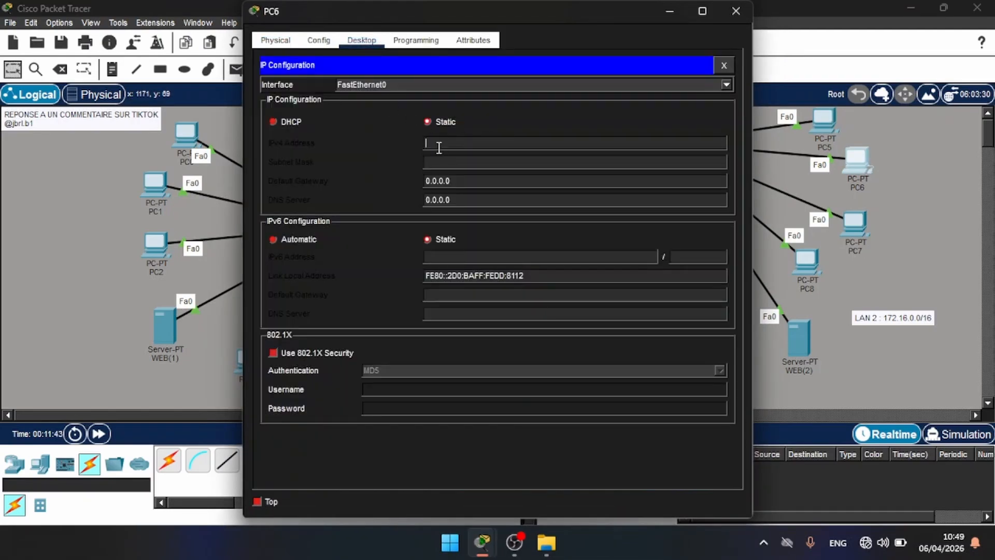
key(ctrl+v)
key(BackSpace)
key(BackSpace)
click(447, 161)
drag(451, 180, 398, 179)
key(ctrl+v)
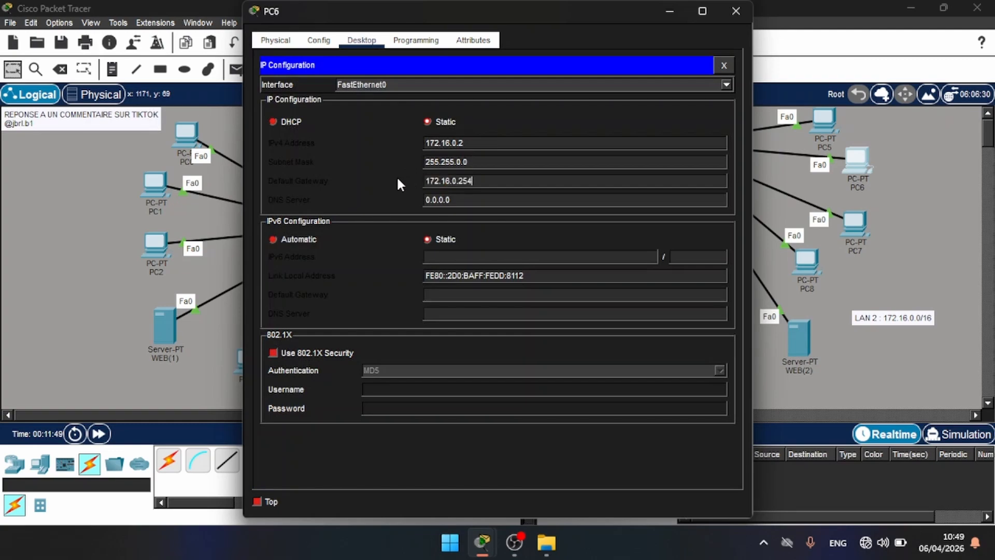
click(736, 11)
Step: Give PC7 the static IPv4 address 172.16.0.3, its automatic subnet mask and the default gateway 172.16.0.254
click(855, 222)
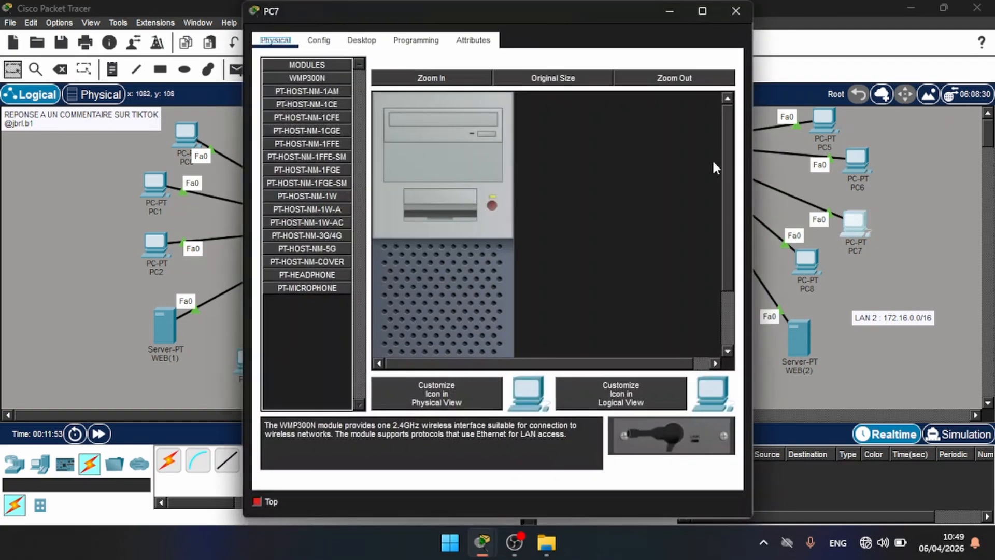
click(361, 40)
click(324, 104)
click(436, 146)
key(ctrl+v)
key(BackSpace)
key(BackSpace)
key(BackSpace)
text(3)
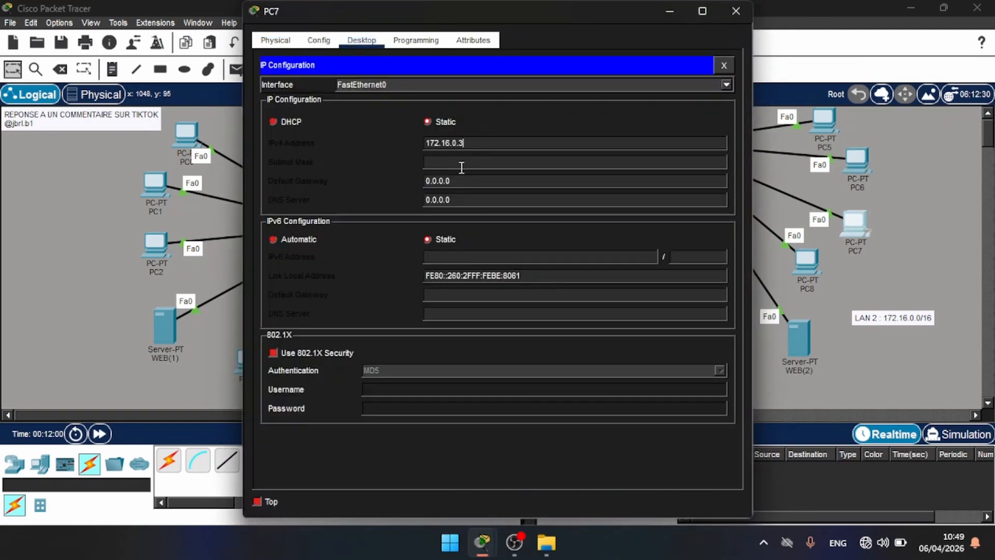
click(461, 162)
drag(458, 181, 397, 180)
key(ctrl+v)
click(736, 11)
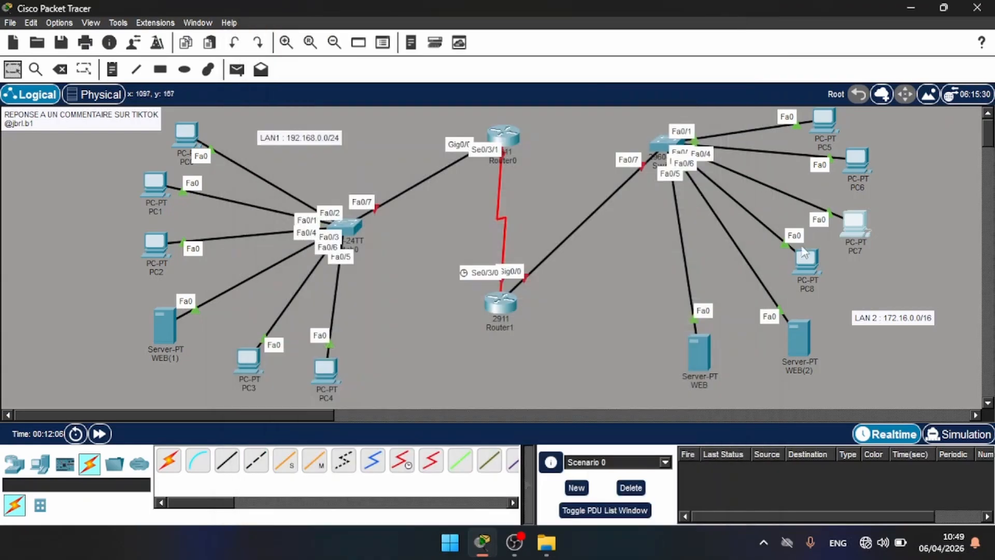
Step: Give PC8 the static IPv4 address 172.16.0.4, its automatic subnet mask and the default gateway 172.16.0.254
click(804, 252)
click(415, 41)
click(362, 40)
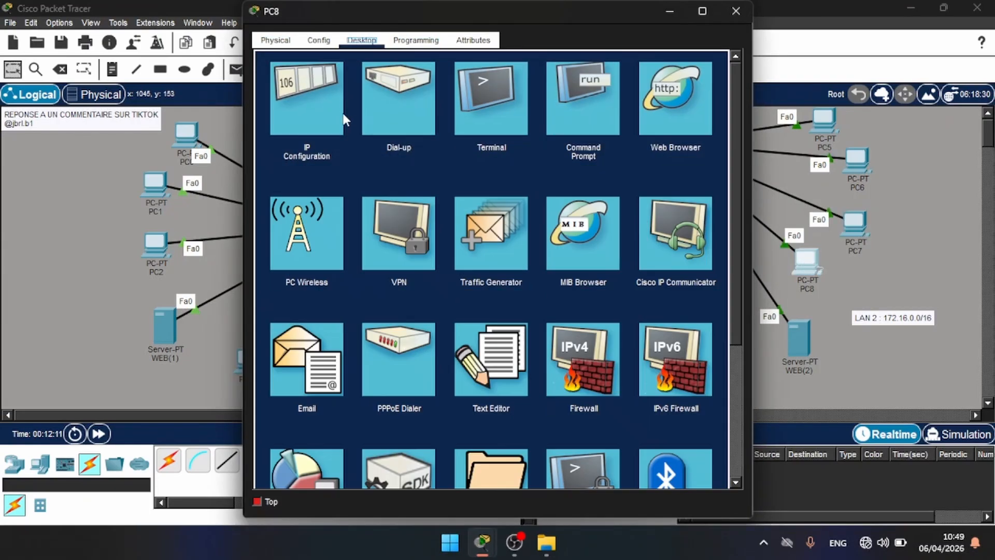
click(339, 117)
click(465, 145)
key(ctrl+v)
key(BackSpace)
key(BackSpace)
key(BackSpace)
text(4)
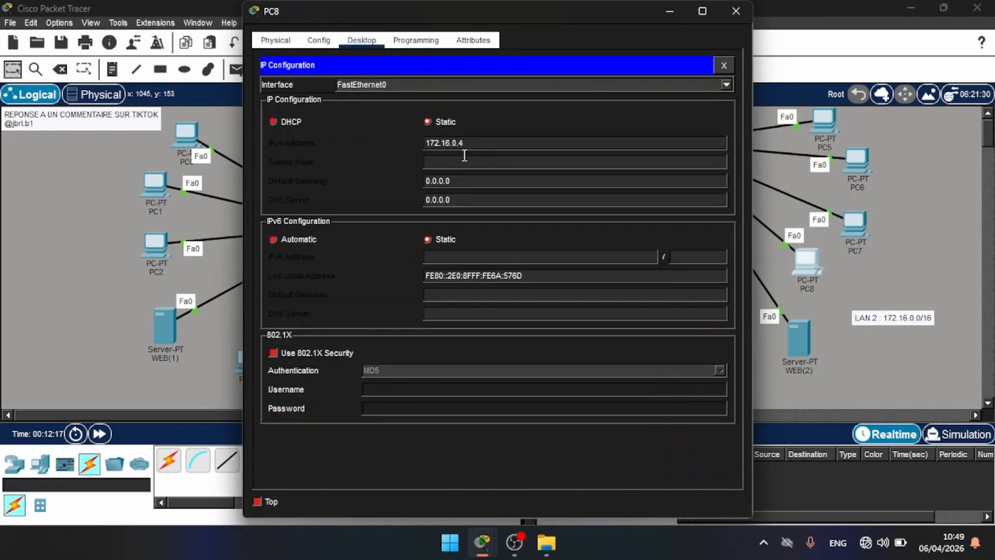
click(464, 155)
drag(456, 181, 420, 180)
key(ctrl+v)
click(725, 17)
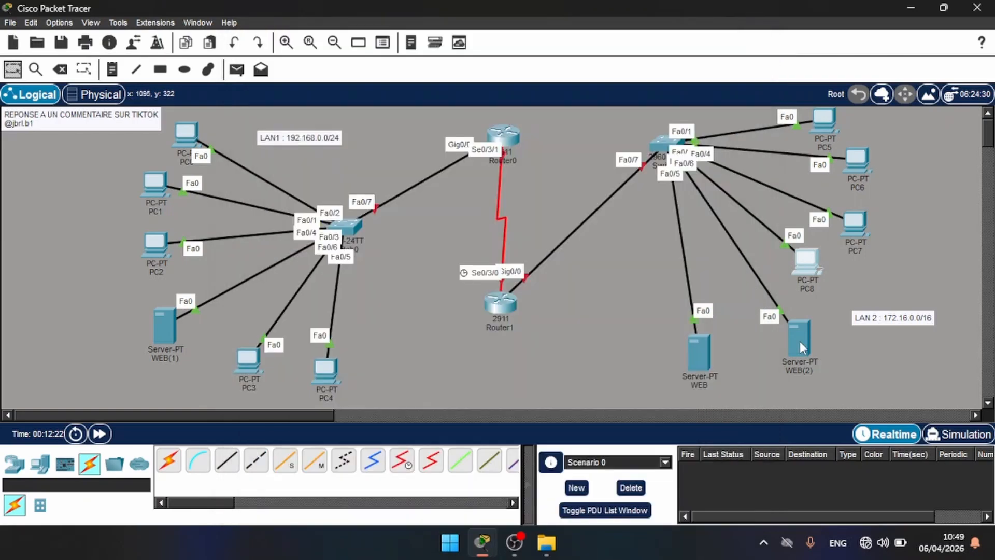
Step: Give the WEB(2) server the static IPv4 address 172.16.0.20 with subnet mask 255.255.0.0 and default gateway 172.16.0.254
click(800, 341)
click(404, 41)
click(326, 109)
click(430, 124)
key(ctrl+v)
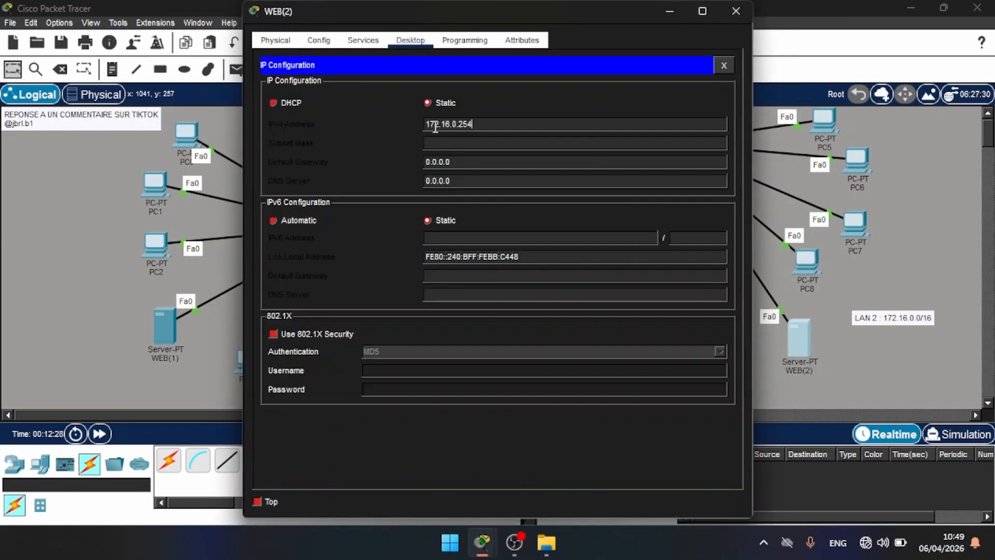
key(BackSpace)
key(BackSpace)
key(BackSpace)
text(20)
click(445, 143)
drag(450, 162, 386, 163)
key(ctrl+v)
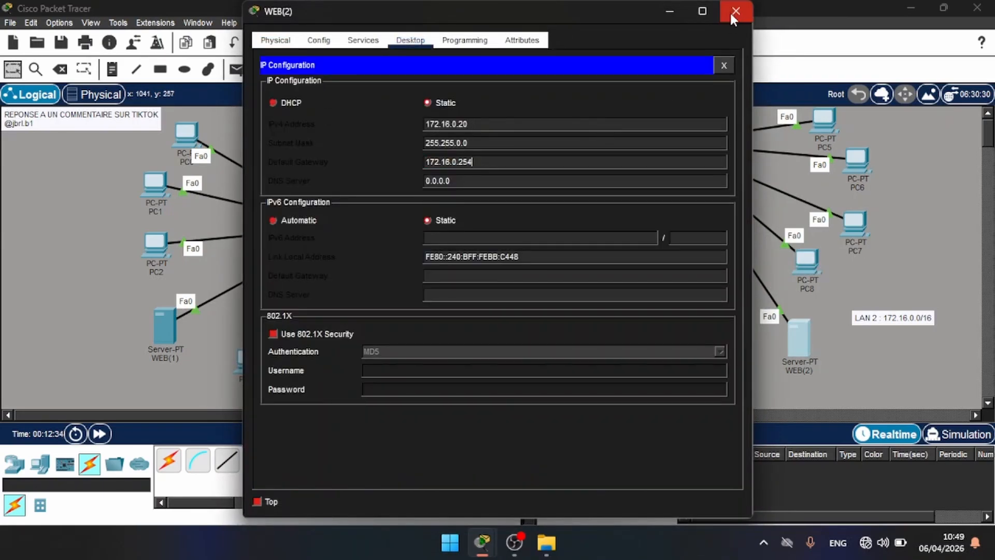
click(736, 11)
Step: Give the WEB server the static IPv4 address 172.16.0.30 with subnet mask 255.255.0.0 and default gateway 172.16.0.254
click(705, 352)
click(410, 41)
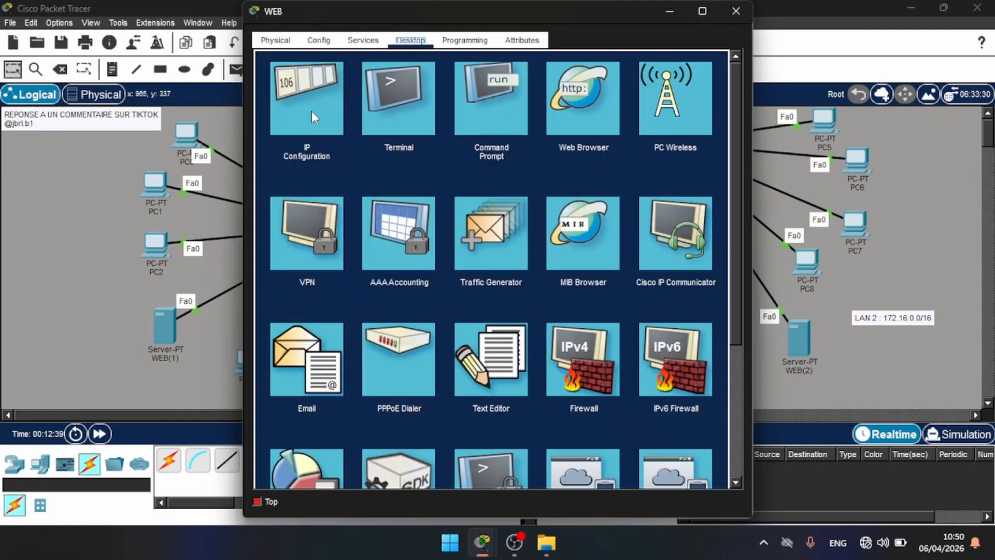
click(312, 111)
click(434, 125)
key(ctrl+v)
key(BackSpace)
key(BackSpace)
key(BackSpace)
text(30)
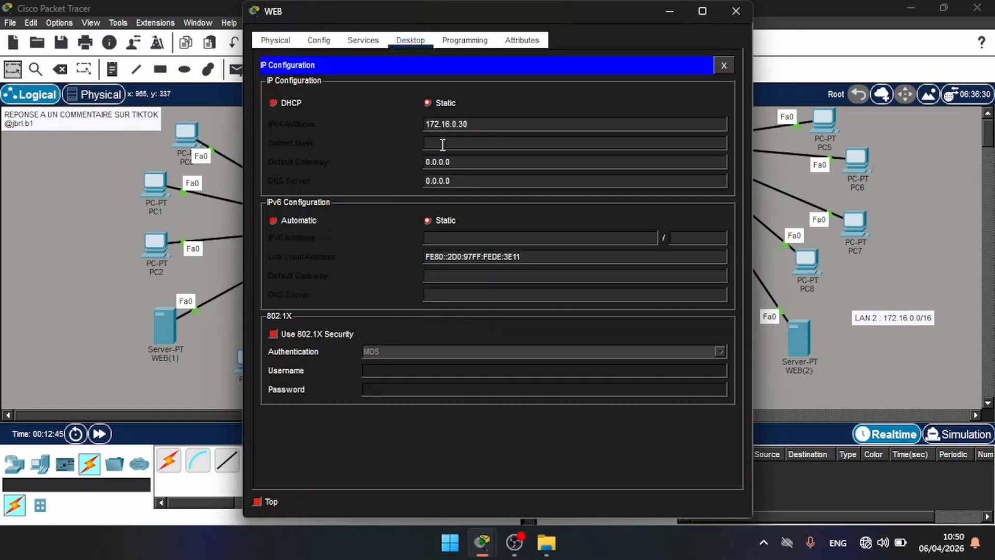
click(443, 144)
drag(449, 162, 396, 161)
key(ctrl+v)
click(483, 103)
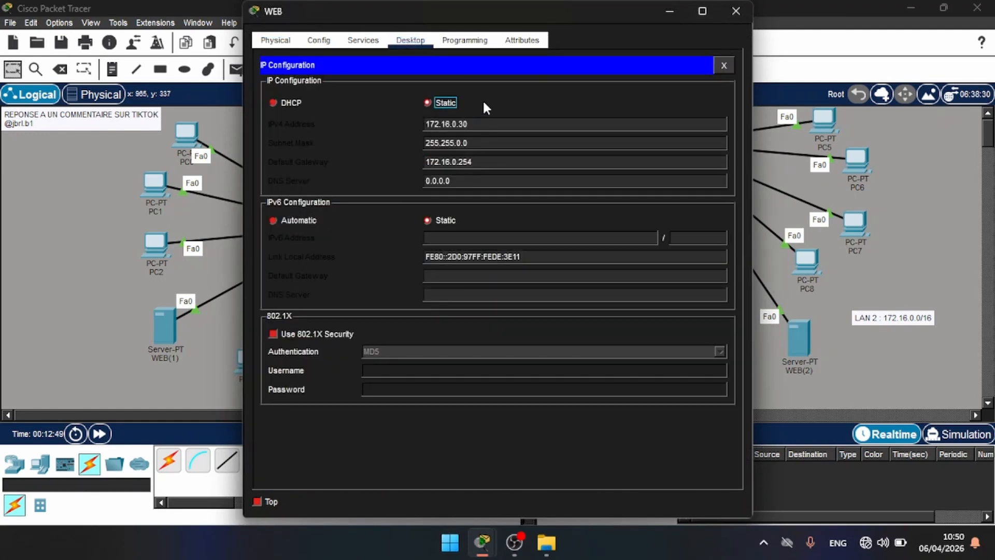
click(736, 11)
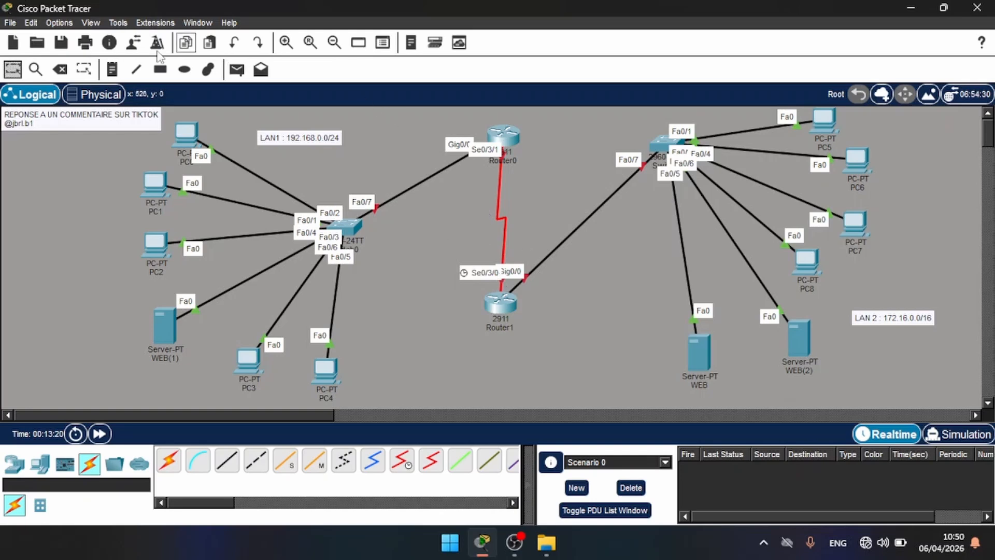
Step: Place a note reading 10.10.10.0/30 beside the serial link between the two routers
click(113, 70)
click(430, 209)
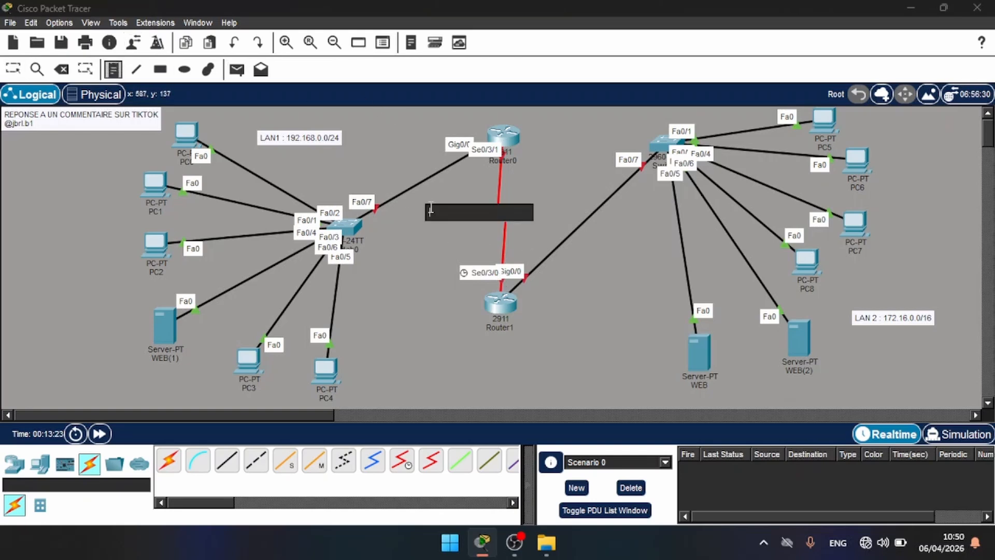
text(10.10.10.0)
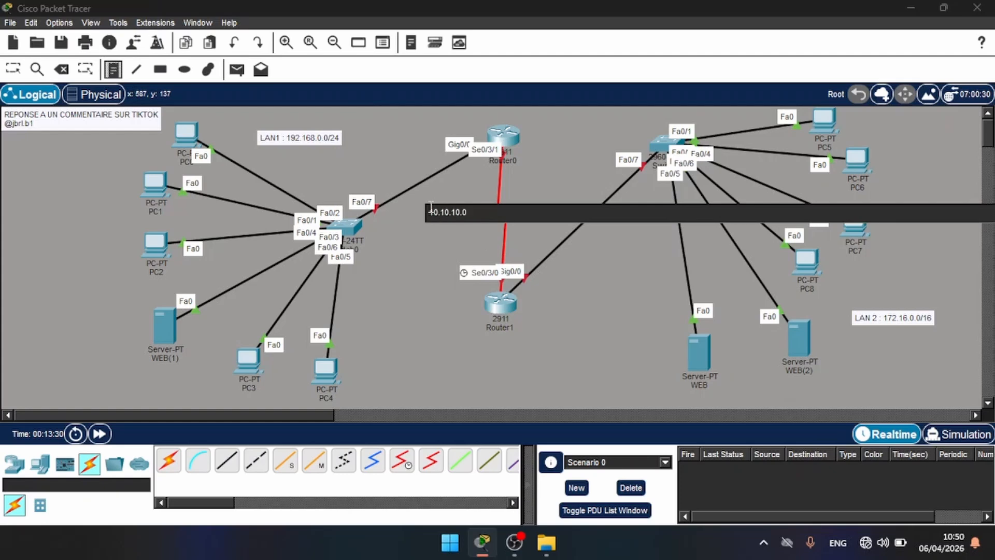
text(/30)
click(11, 71)
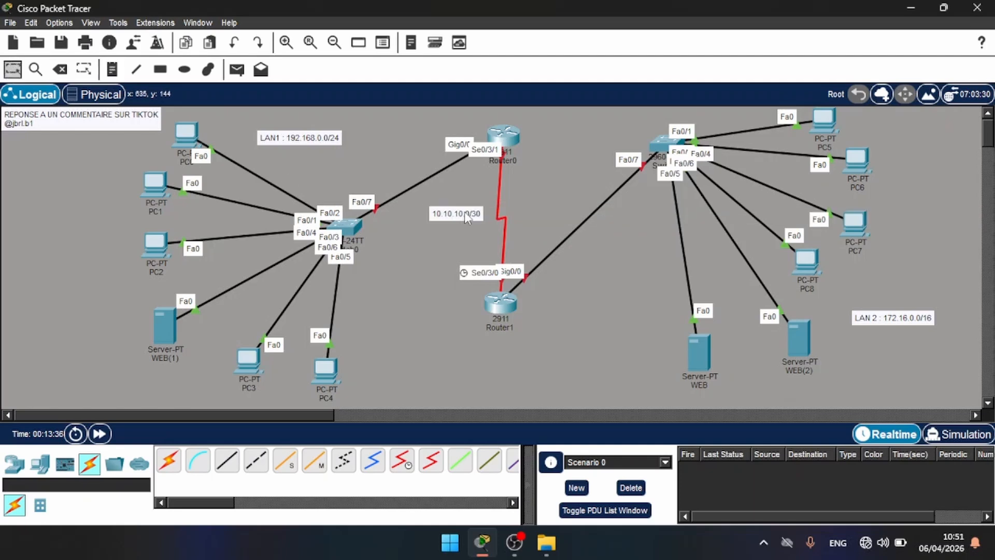
drag(464, 212, 455, 214)
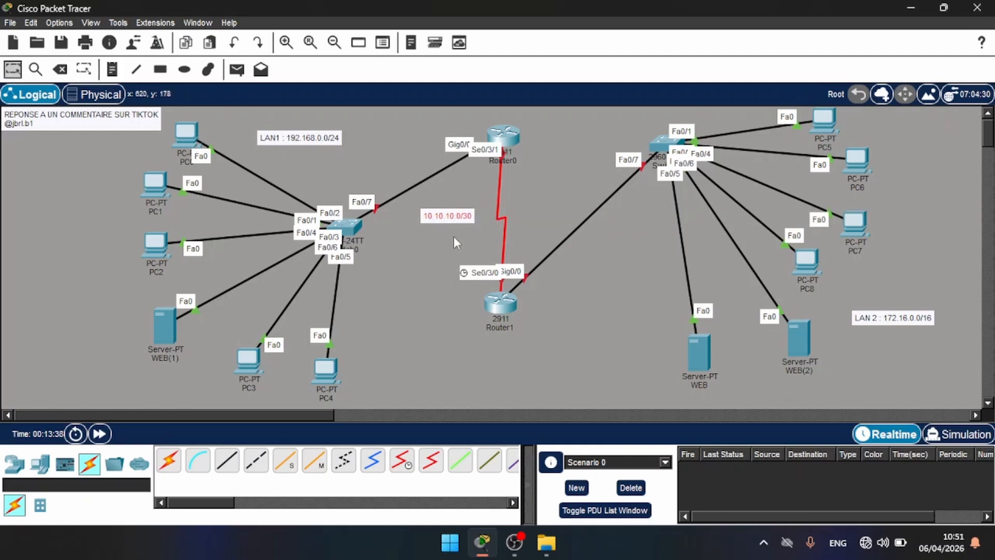
Step: Label the serial link's ends with the notes .1 at Router0 and .2 at Router1
click(110, 73)
click(472, 165)
text(.1)
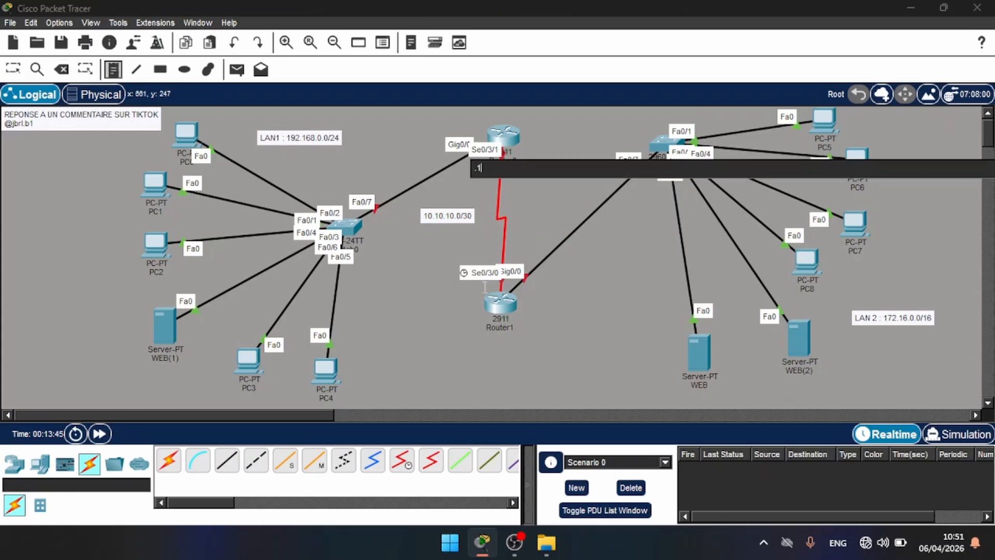
click(484, 290)
text(.2)
key(Escape)
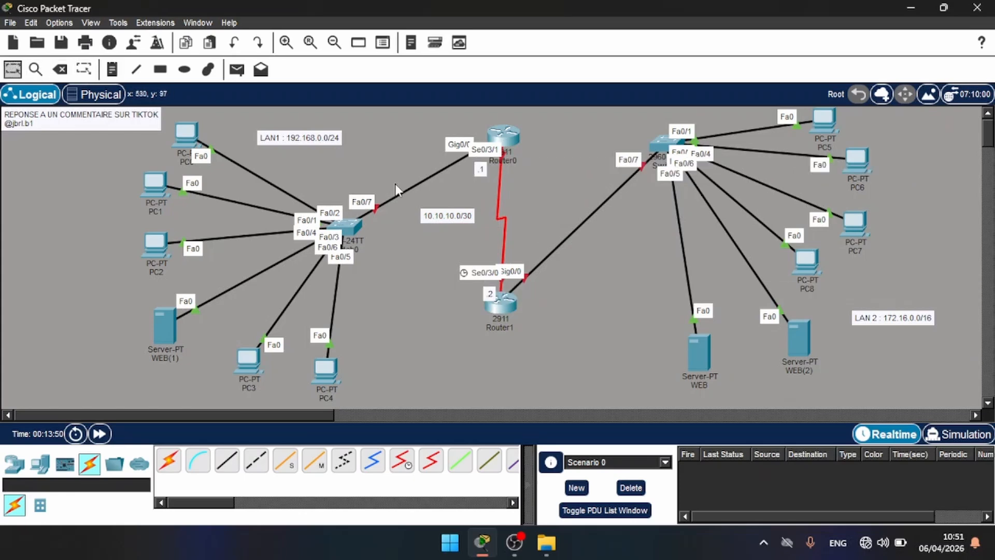
Step: Rename Router0 as R1
click(512, 159)
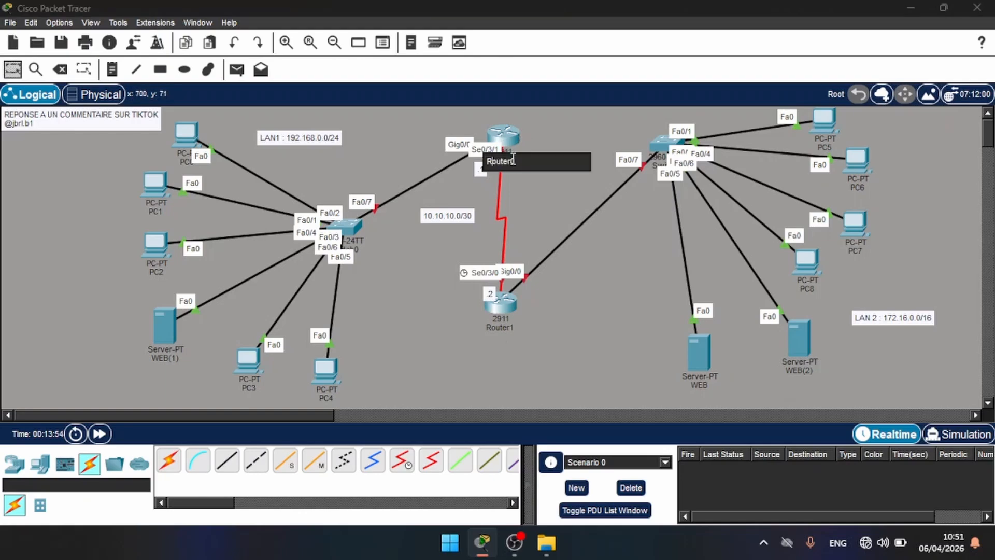
key(Delete)
key(Delete)
key(Delete)
key(Delete)
key(Delete)
key(Delete)
text(1)
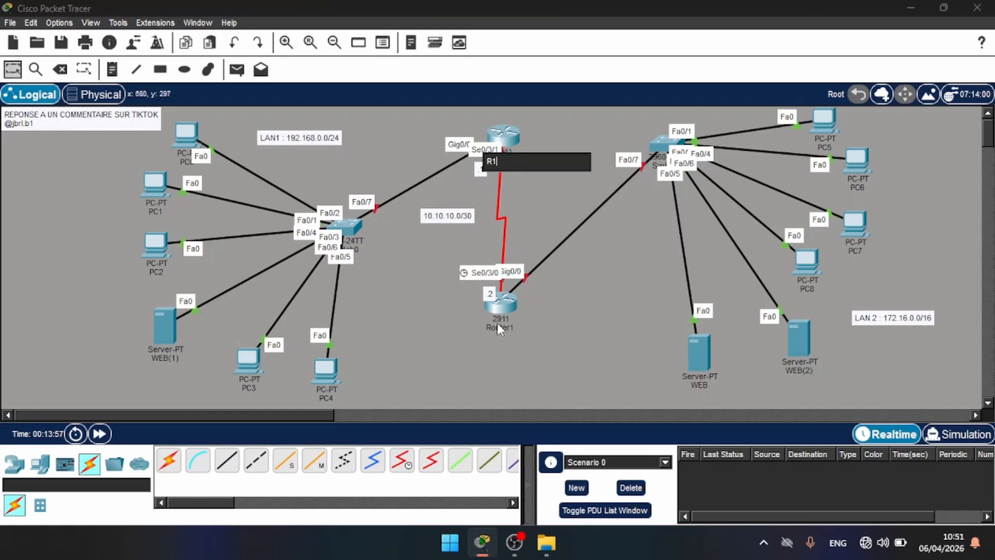
Step: Rename Router1 as R2
click(496, 324)
key(Delete)
key(Delete)
key(Delete)
key(Delete)
key(Delete)
key(Delete)
text(2)
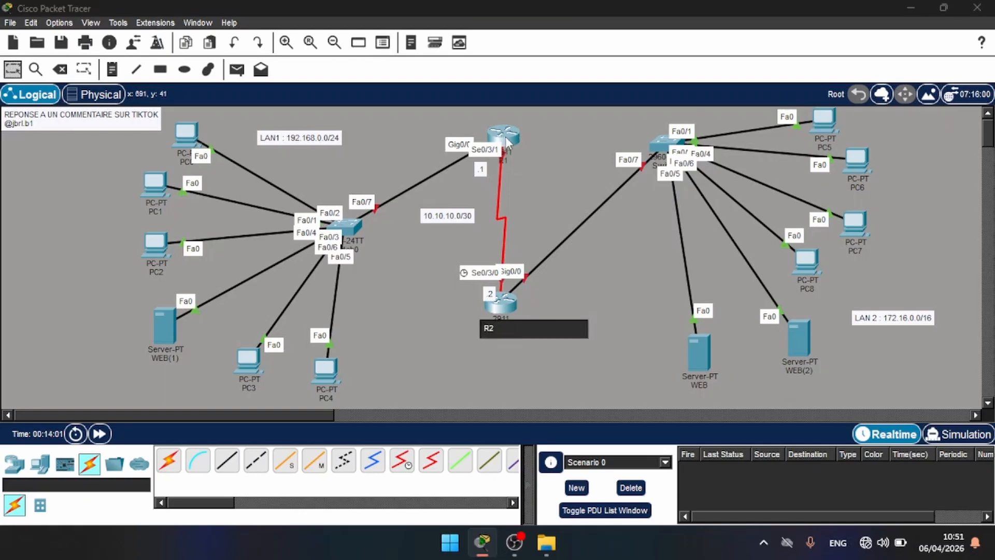
click(506, 138)
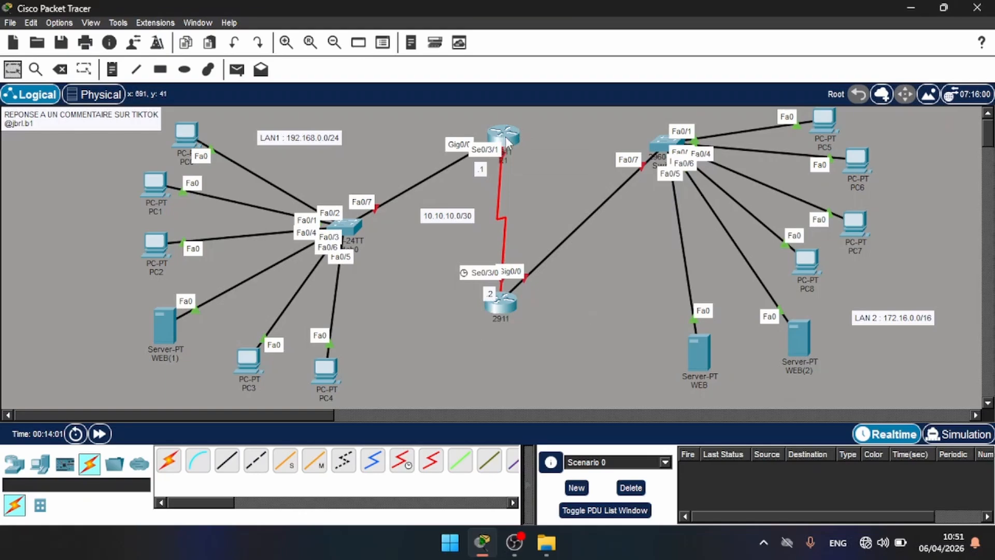
Step: Open R1's command line beside the topology and answer no to the initial configuration dialog
click(505, 137)
click(352, 43)
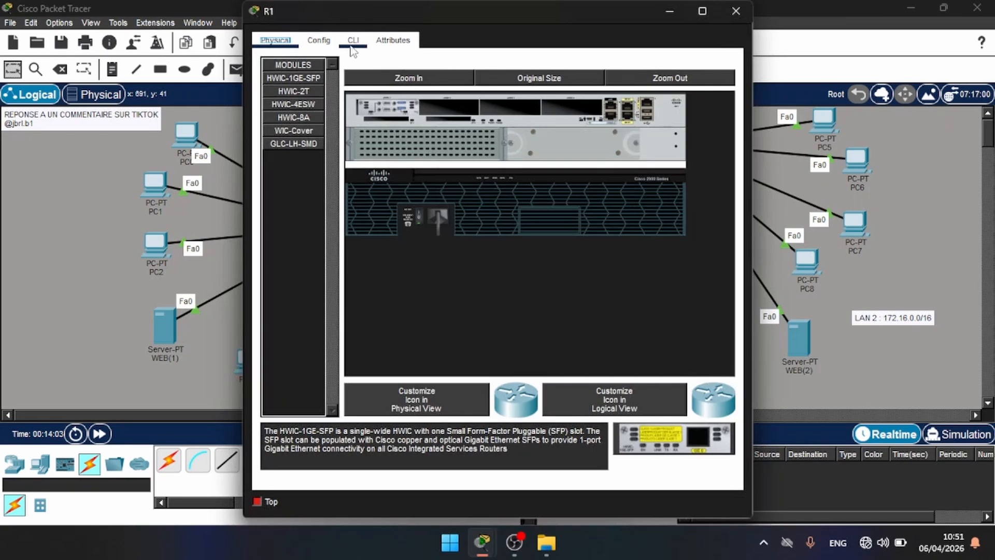
key(Return)
key(Return)
drag(400, 11, 685, 35)
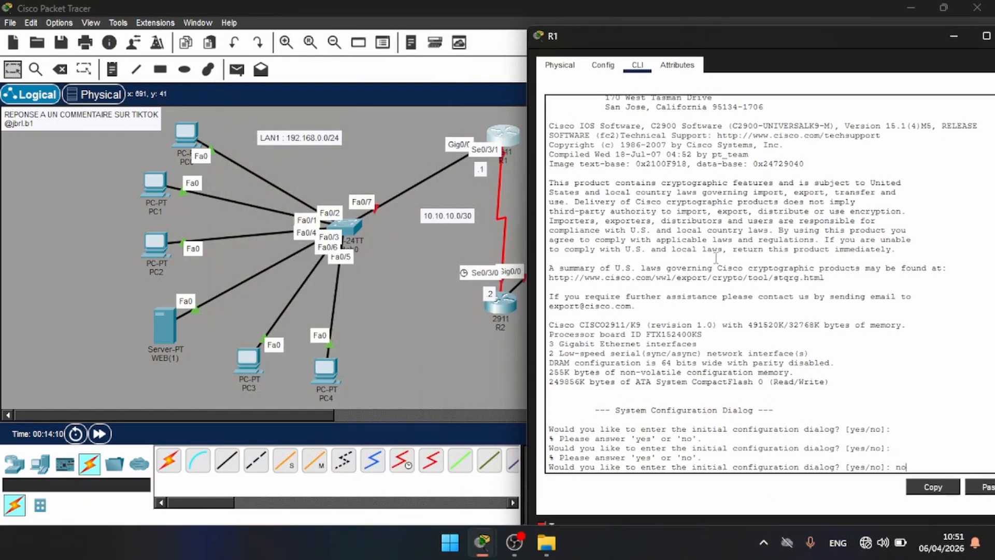
key(Return)
key(Return)
key(Return)
key(Return)
key(Return)
Step: Enter R1's privileged and global configuration modes and set the hostname to R1
text(en)
key(Return)
key(Return)
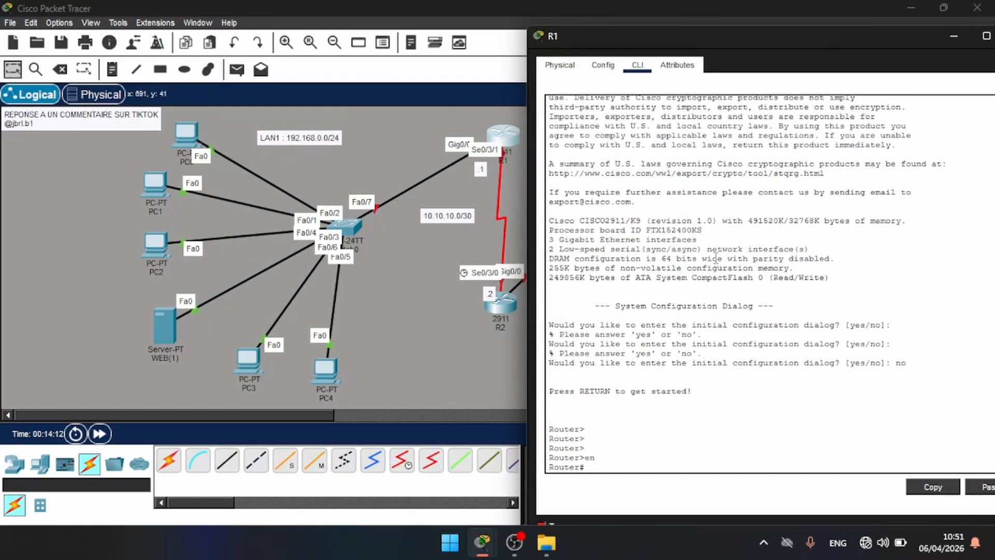
text(conf t)
key(Return)
key(Return)
key(Return)
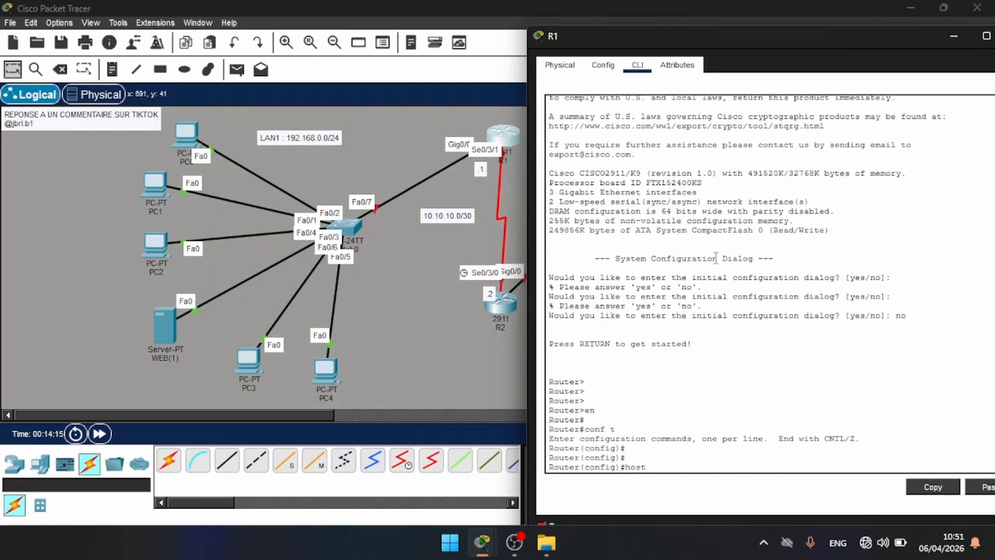
text(host R1)
key(Return)
key(Return)
key(Return)
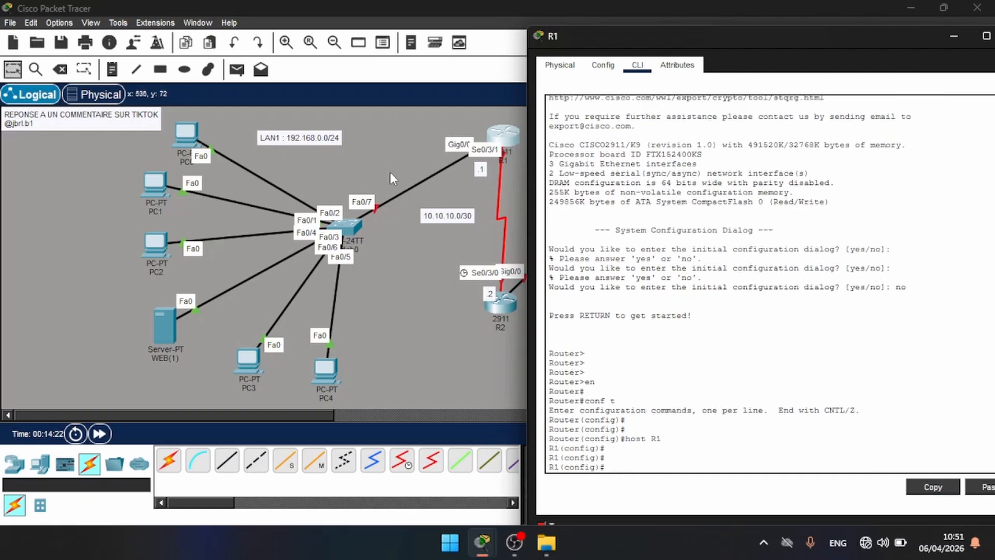
Step: Assign 192.168.0.254 with mask 255.255.255.0 to R1's interface g0/0 and enable the interface
text(int g0/0)
key(Return)
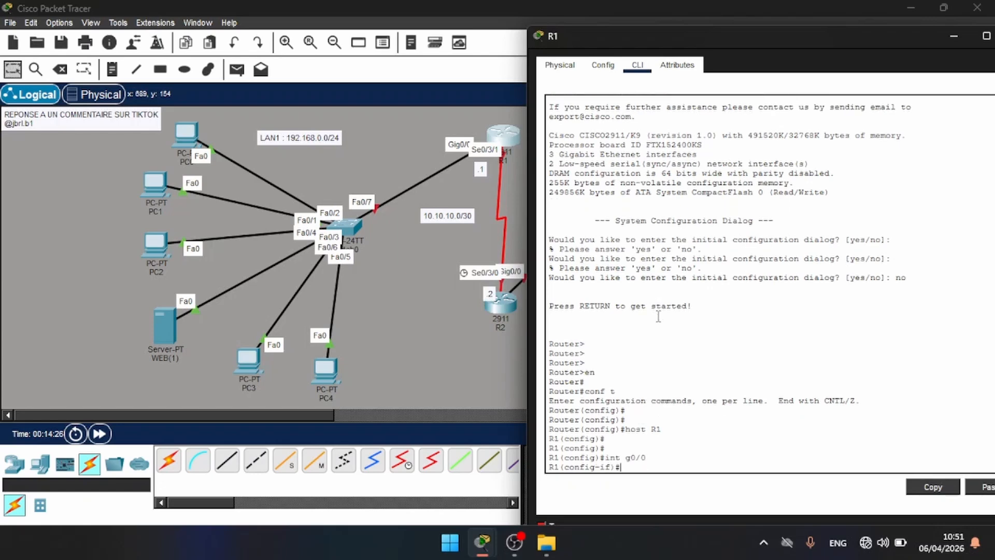
text(ip add 192.168.0.254 255.255)
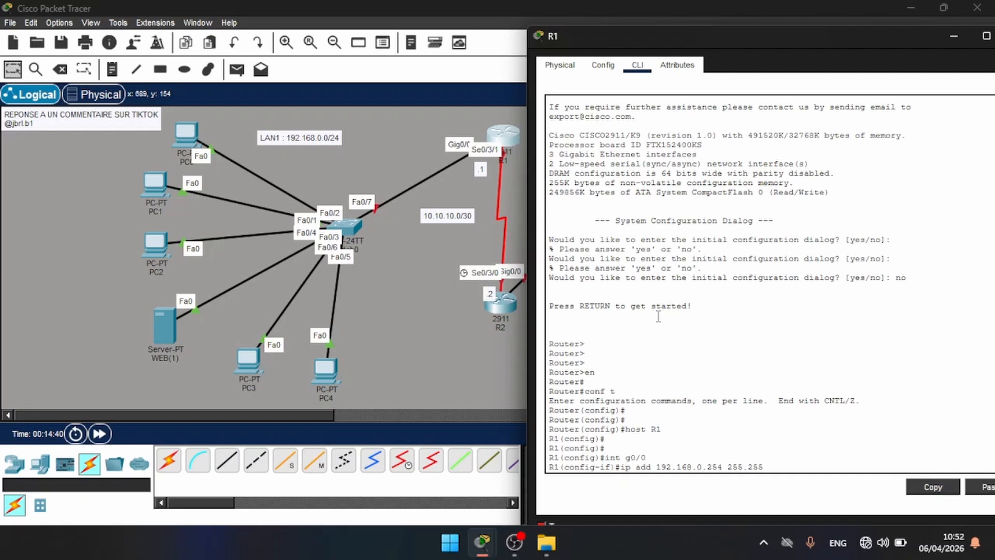
text(.255.0)
key(Return)
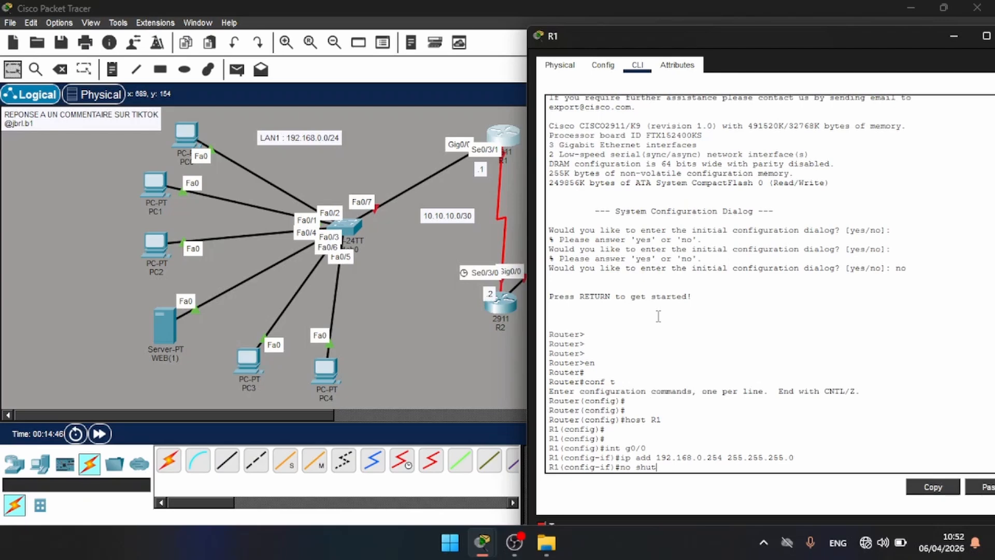
text(no shut)
key(Return)
key(Return)
key(Return)
key(Return)
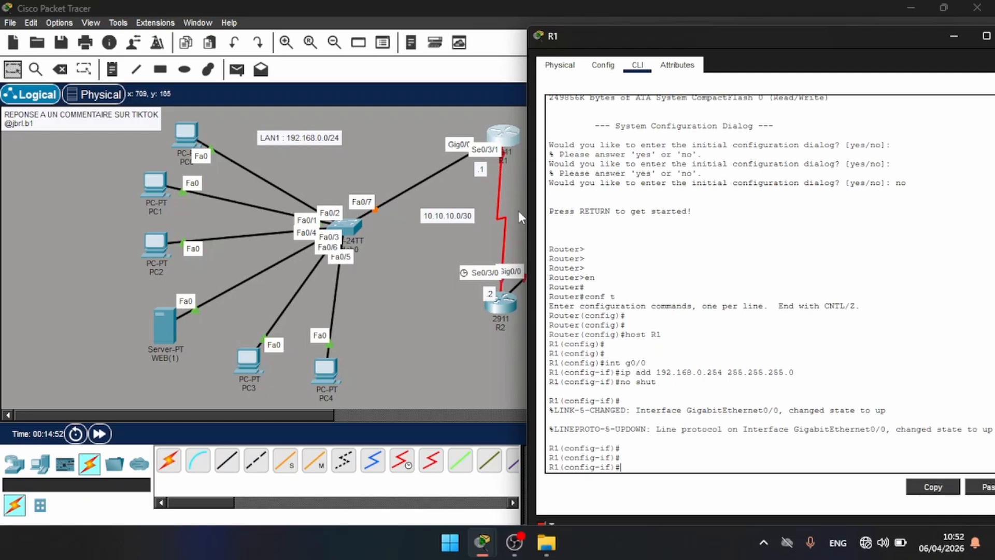
Step: Assign 10.10.10.1 with mask 255.255.255.0 to R1's serial interface s0/3/1
text(ex)
key(Return)
key(Return)
key(Return)
text(int s0)
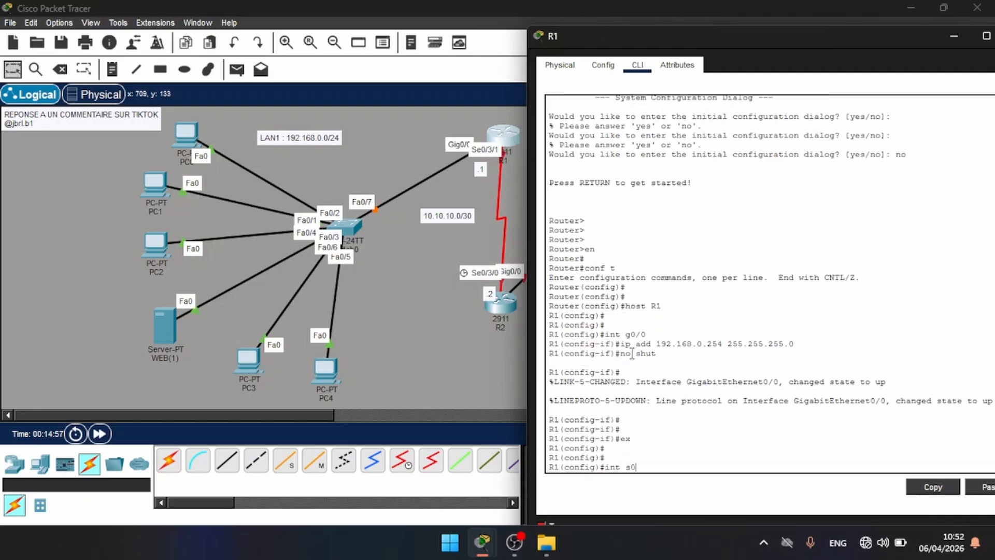
text(/3/1)
key(Return)
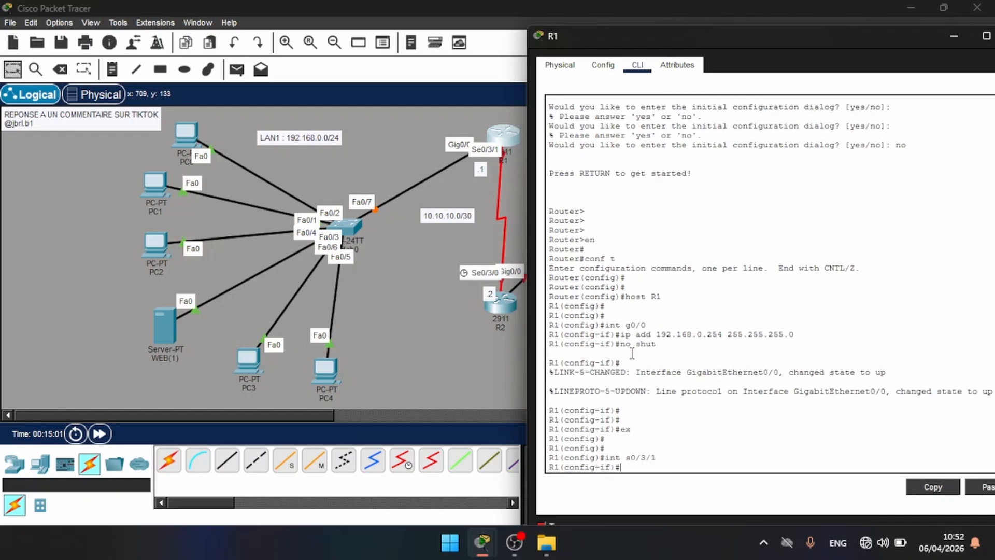
text(ip add 10.10.10.1 255.255.255)
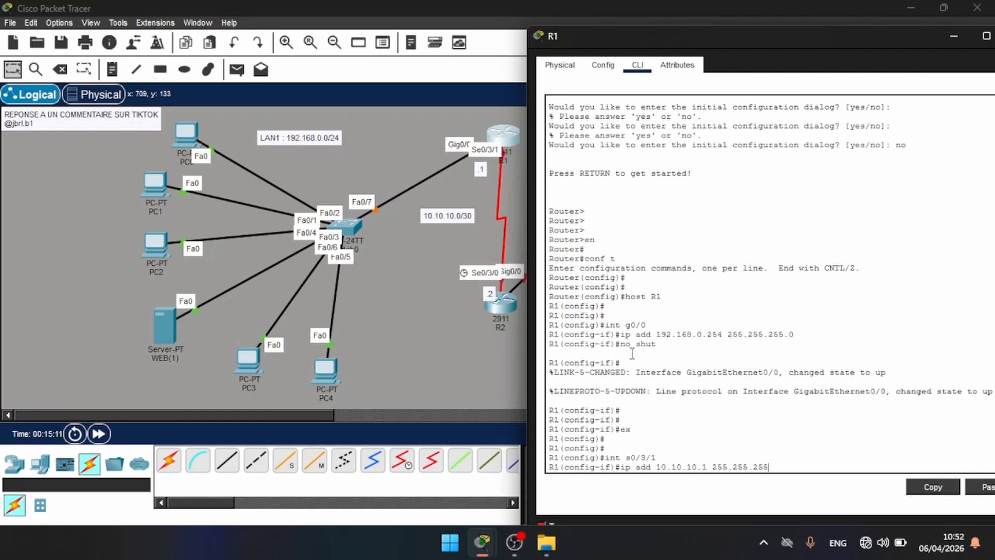
text(.0)
key(Return)
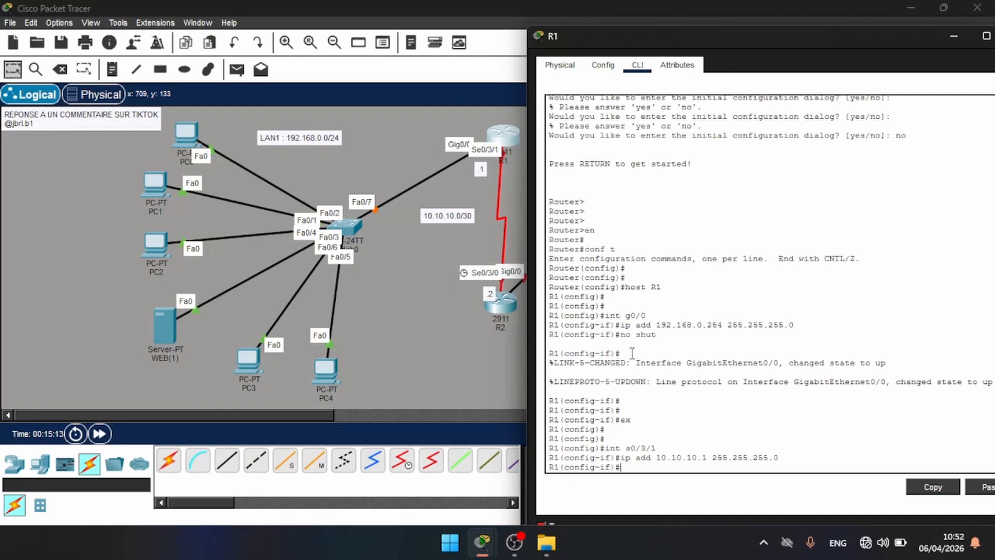
Step: Enable R1's serial interface s0/3/1 with no shut
text(no shut)
key(Return)
key(Return)
key(Return)
key(Return)
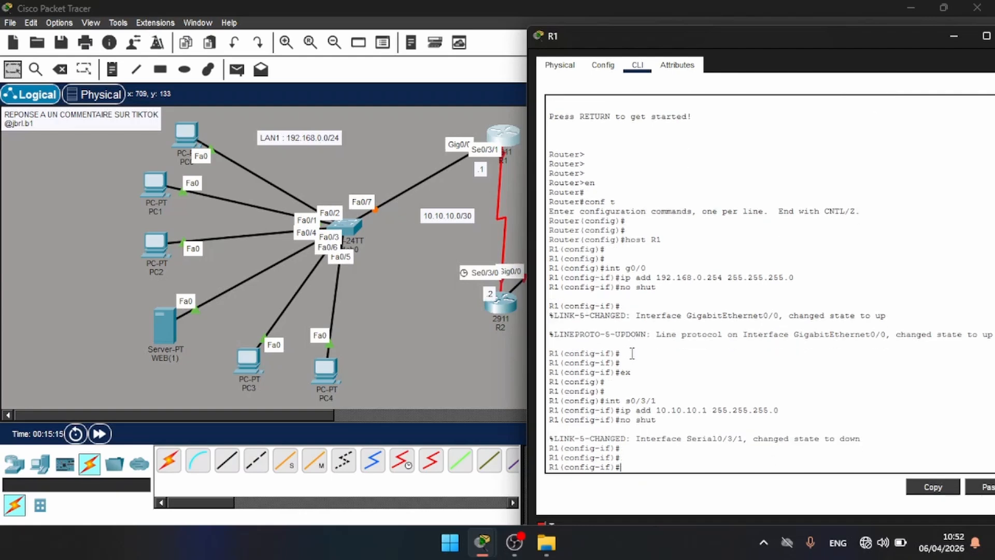
Step: Return R1 to privileged mode, save its configuration with wr and close the R1 window
text(end)
key(Return)
text(wr)
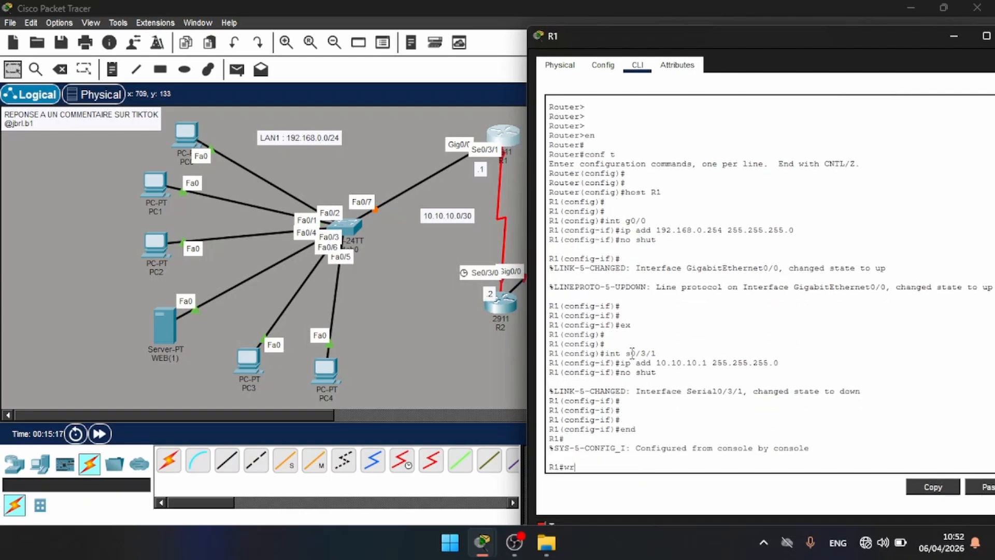
key(Return)
key(Return)
key(Return)
key(Return)
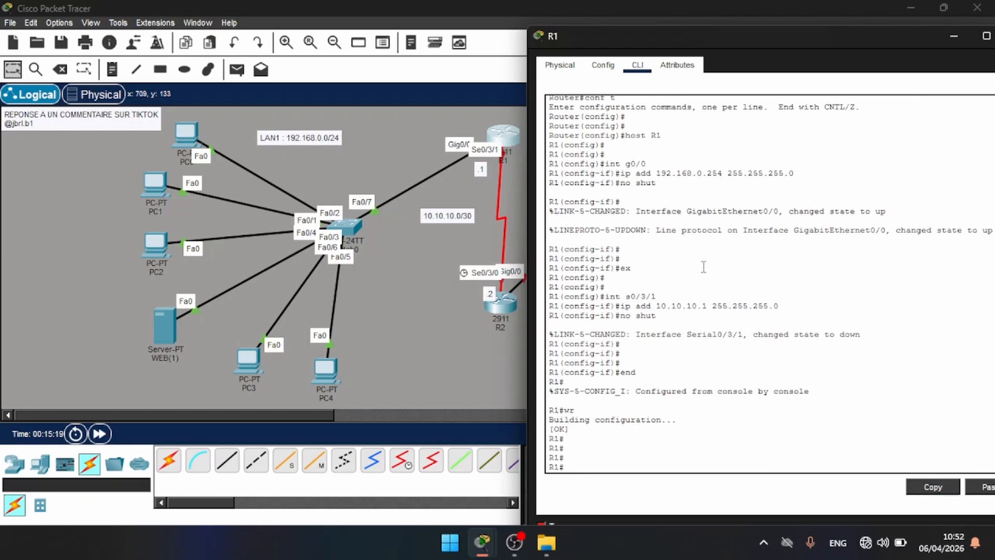
drag(789, 39, 786, 48)
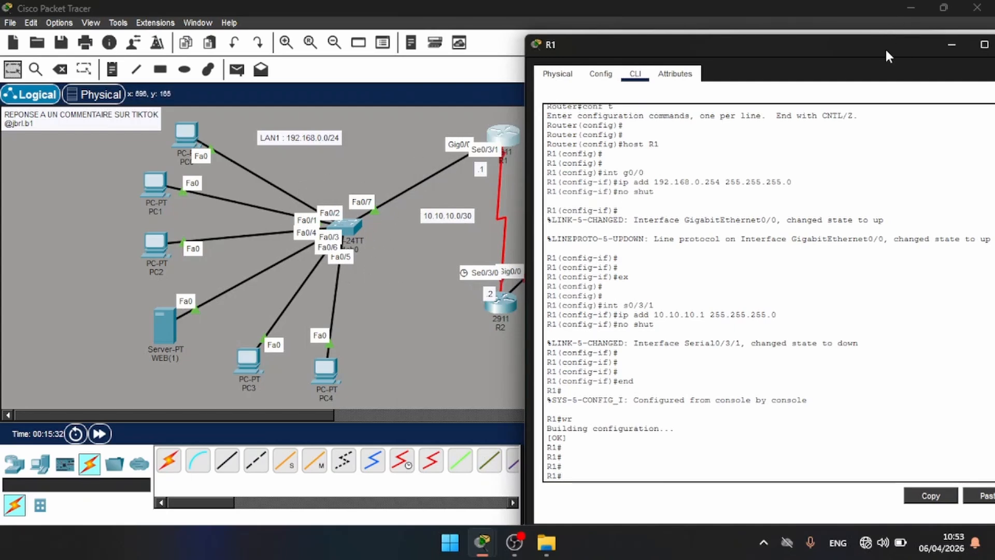
drag(884, 47, 757, 56)
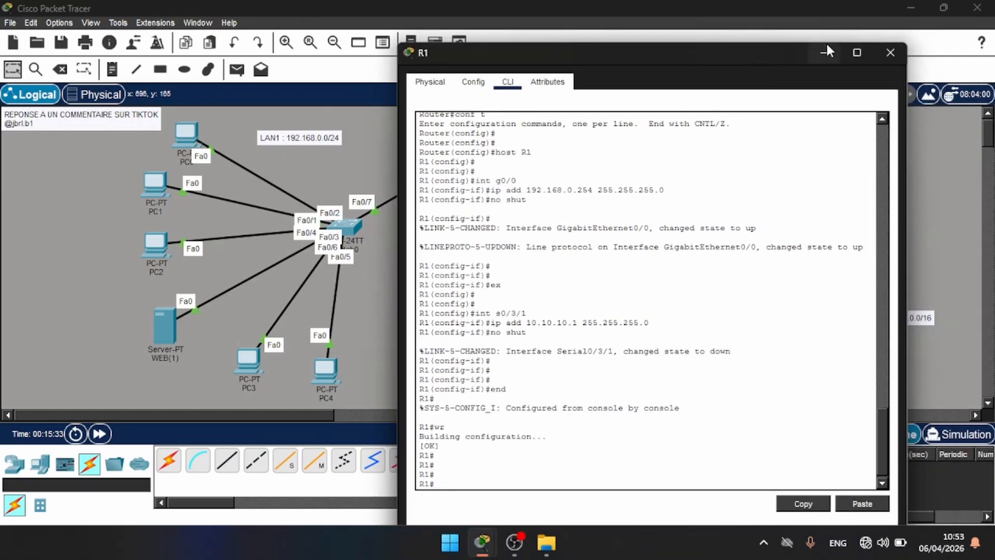
click(891, 54)
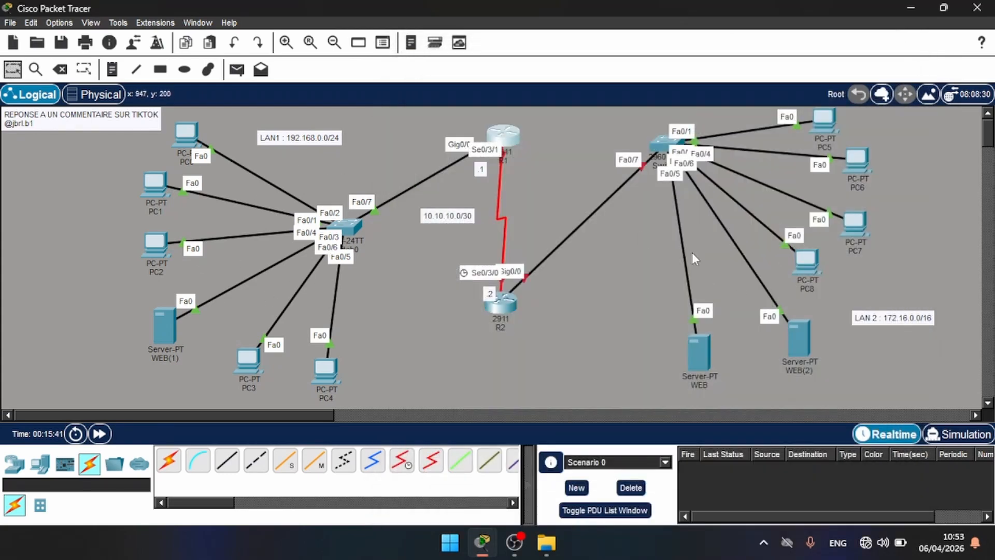
Step: Test LAN1 with simple PDUs from PC0 to PC1 and from WEB(1) to PC4, and delete the scenario's PDUs
click(237, 69)
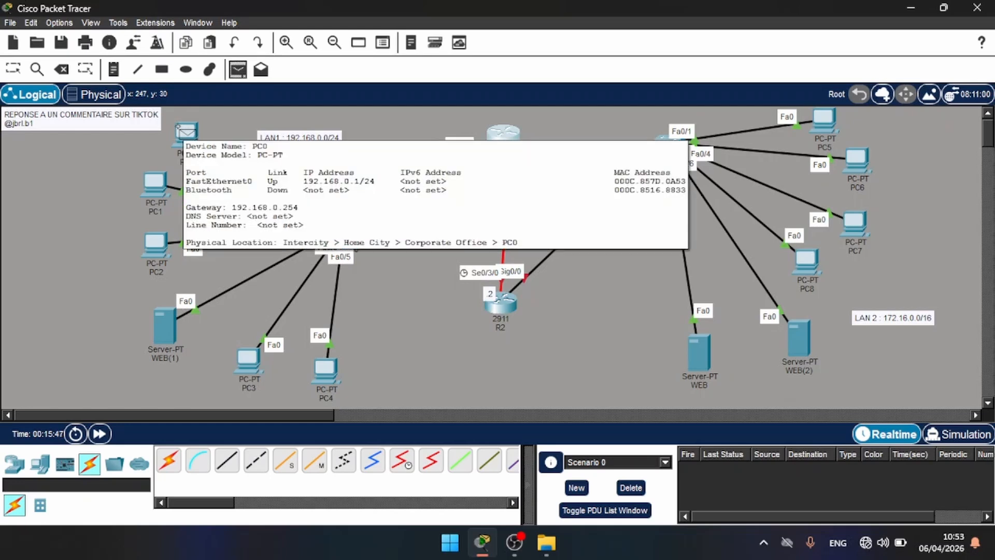
click(185, 132)
click(154, 182)
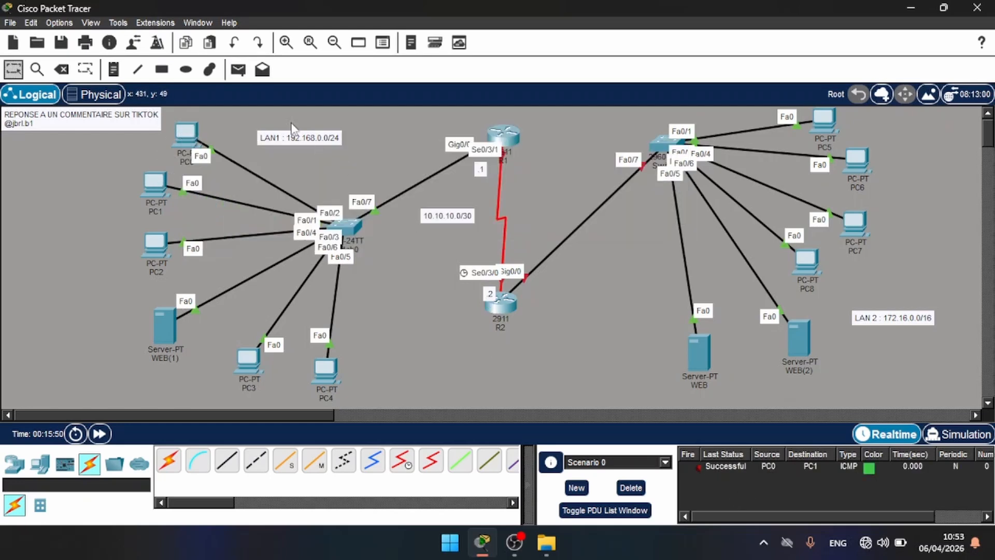
click(238, 69)
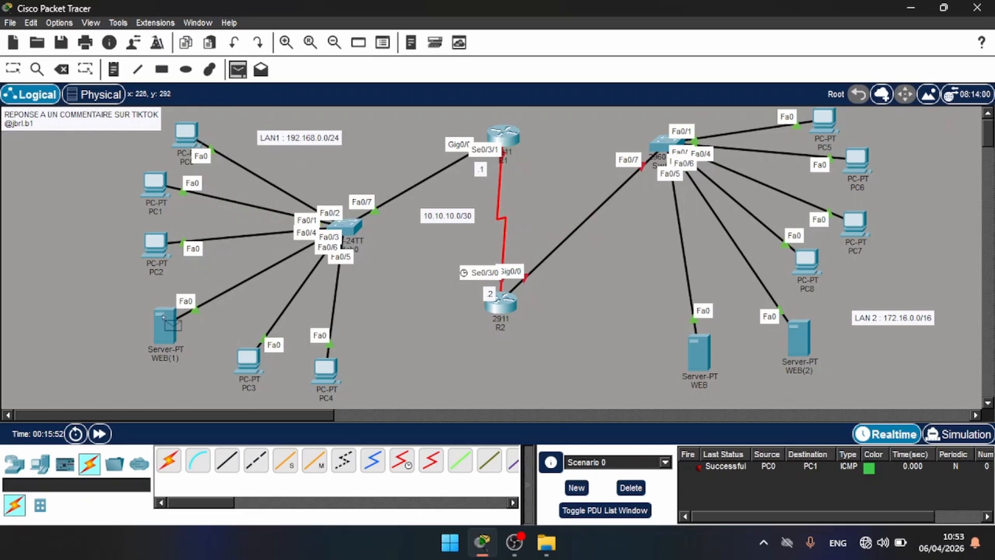
click(166, 324)
click(325, 370)
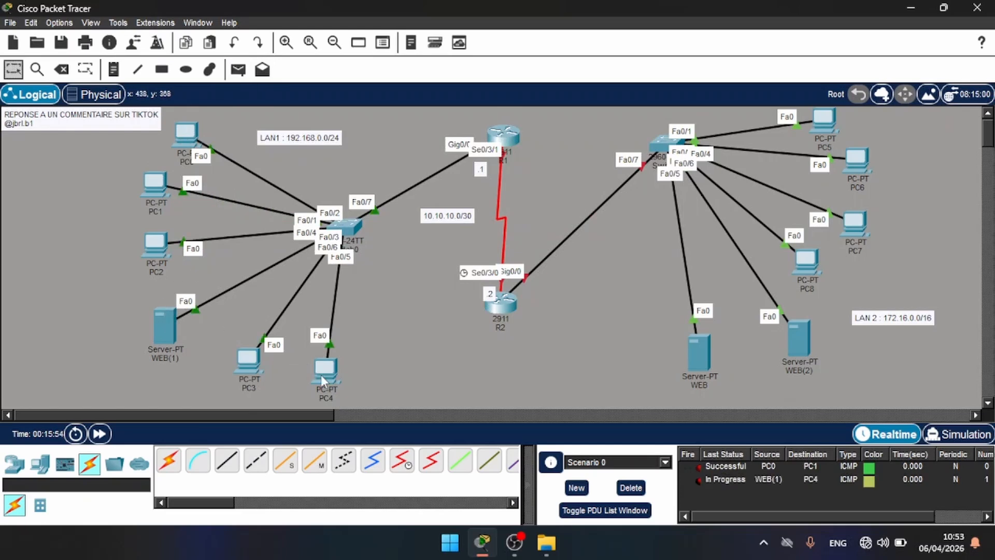
click(625, 493)
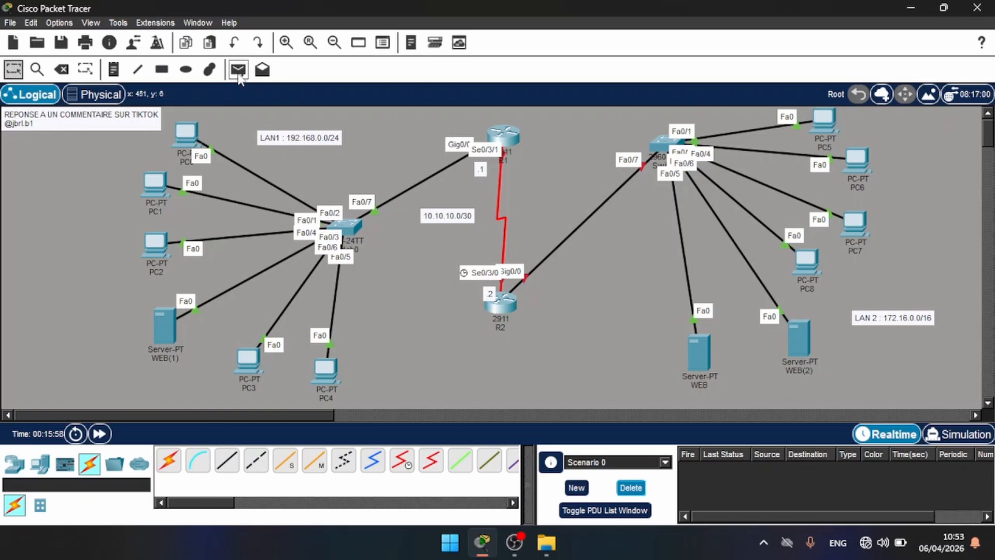
Step: Test R1's link to LAN1 with a simple PDU from R1 to PC2, and delete the scenario's PDU
click(238, 71)
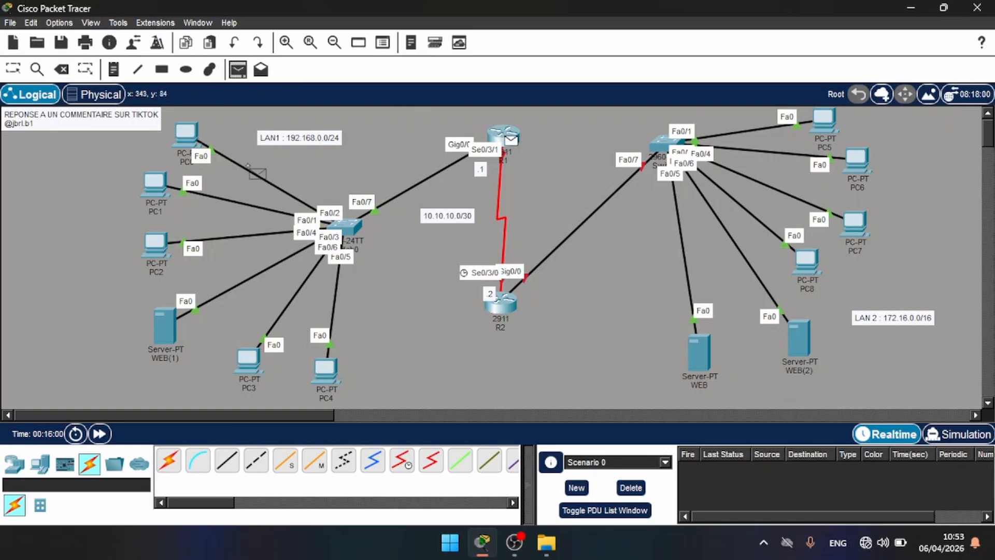
click(158, 240)
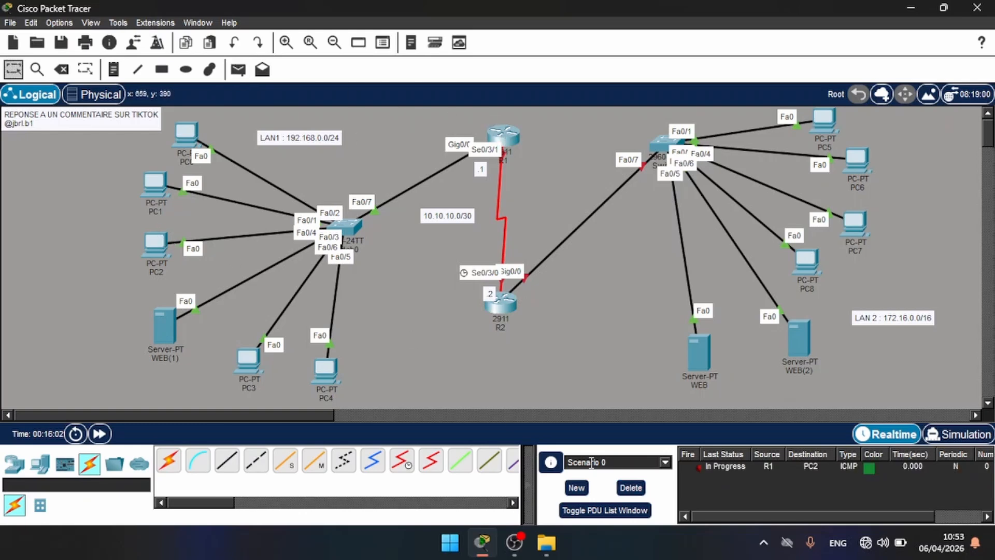
double_click(696, 465)
click(632, 488)
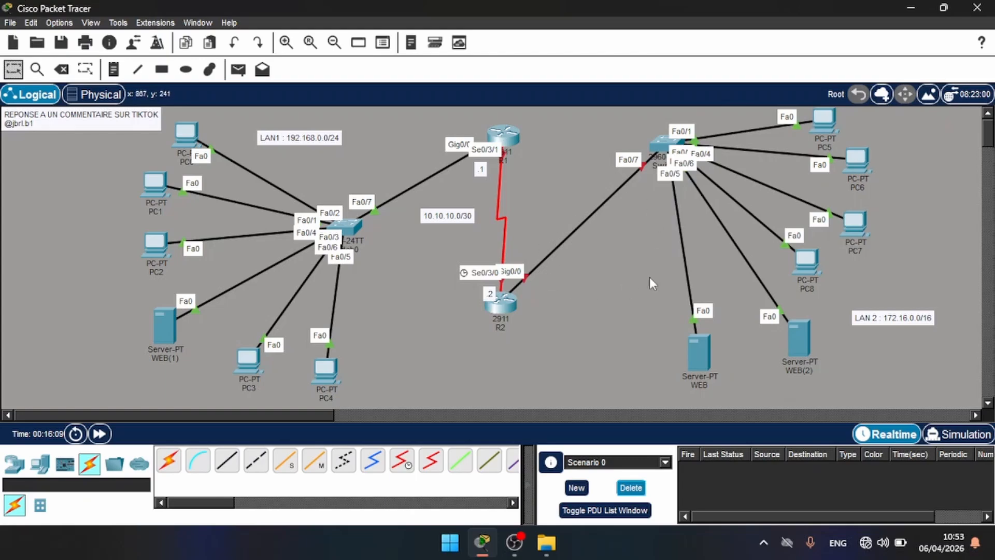
Step: Open R2's command line and answer no to the initial configuration dialog
click(500, 306)
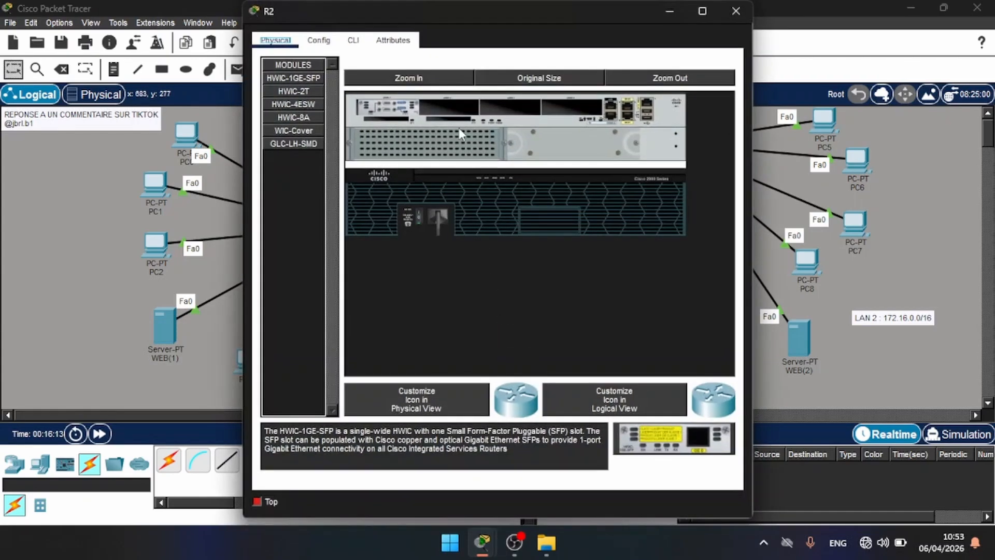
click(353, 40)
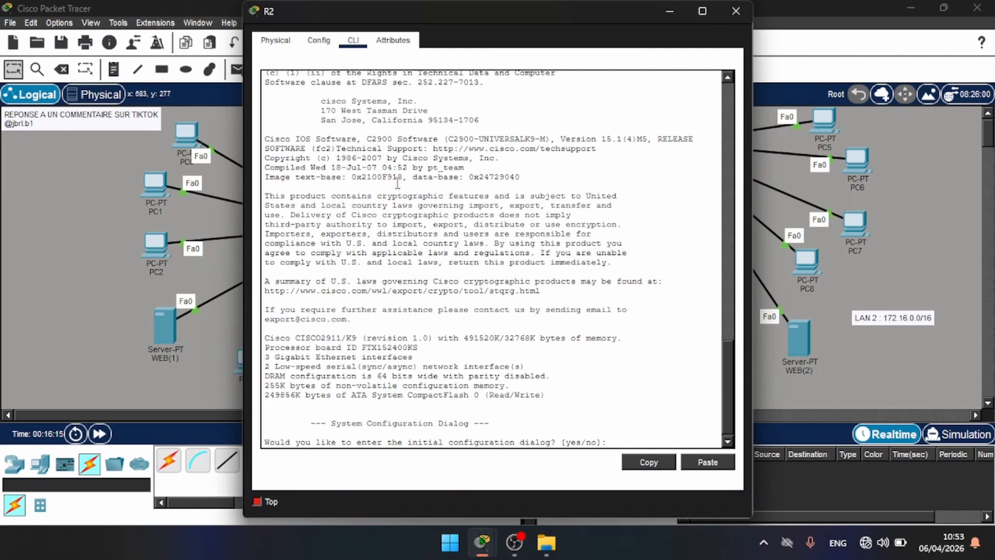
key(Return)
key(Return)
text(no)
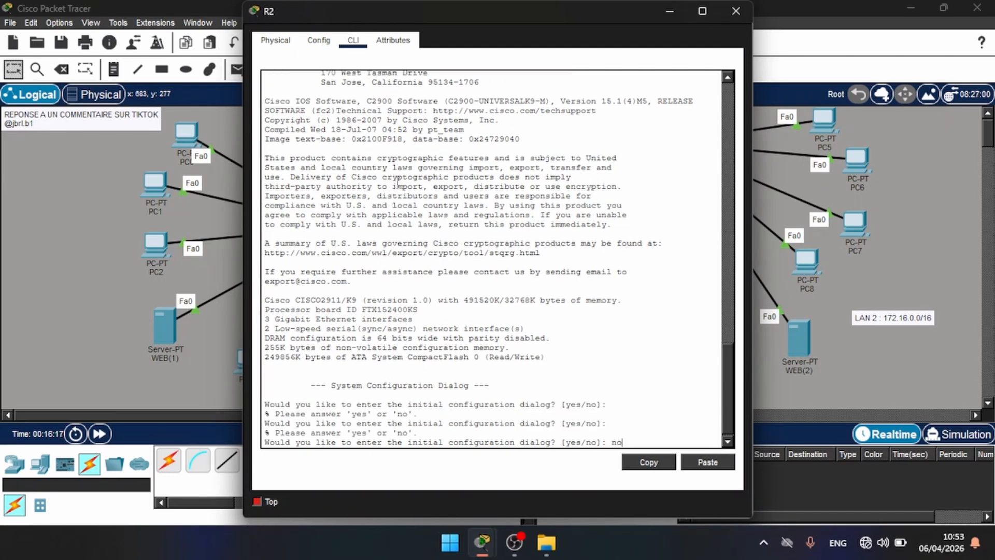
key(Return)
key(Return)
key(Return)
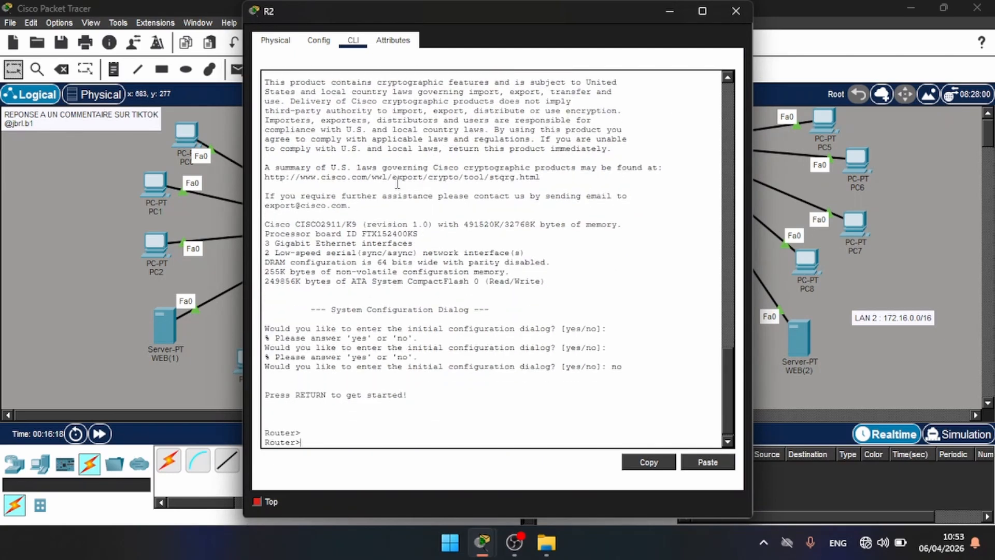
Step: Enter R2's privileged and global configuration modes and set the hostname to R2
text(en)
key(Return)
text(conf t)
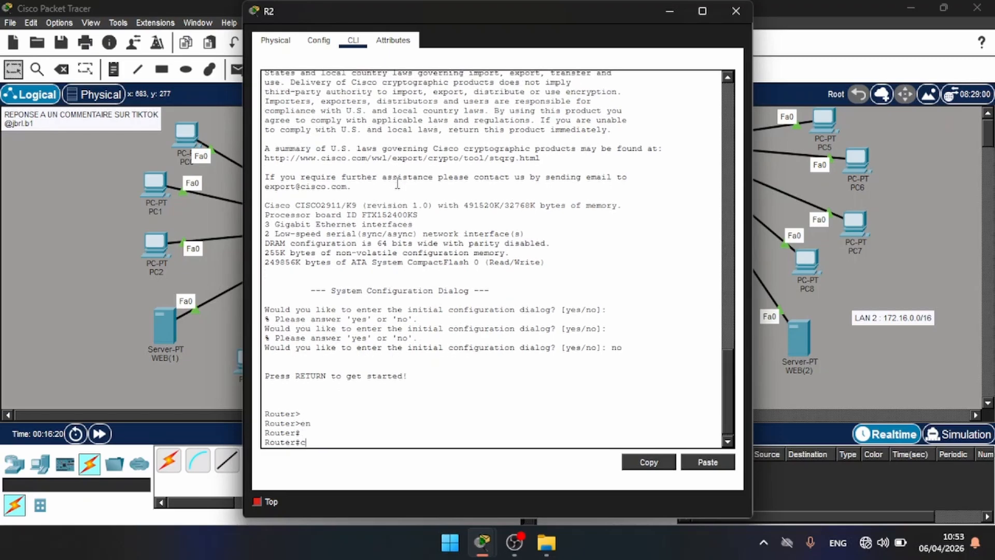
key(Return)
key(Return)
text(host R2)
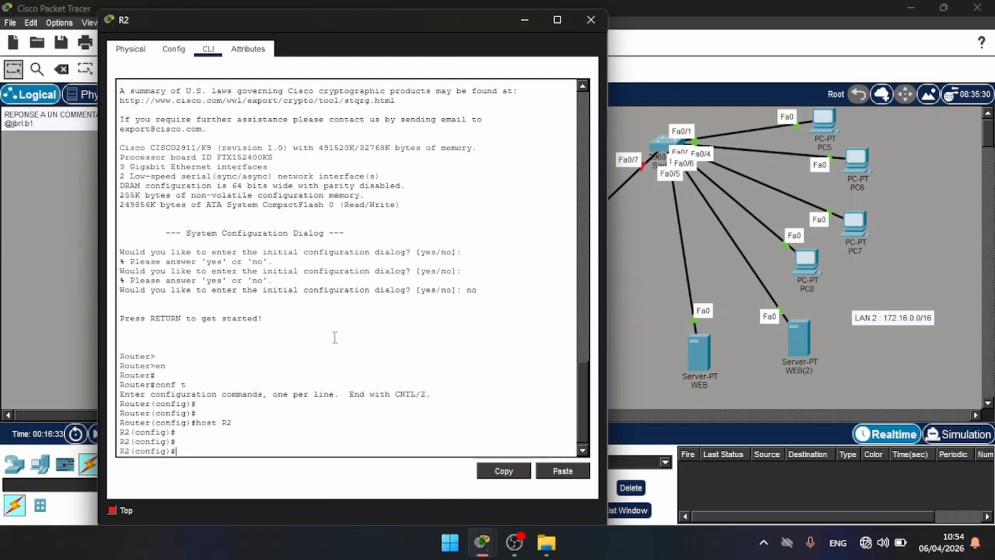
Step: Assign 172.16.0.254 with mask 255.255.0.0 to R2's interface g0/0
text(int)
drag(199, 17, 661, 39)
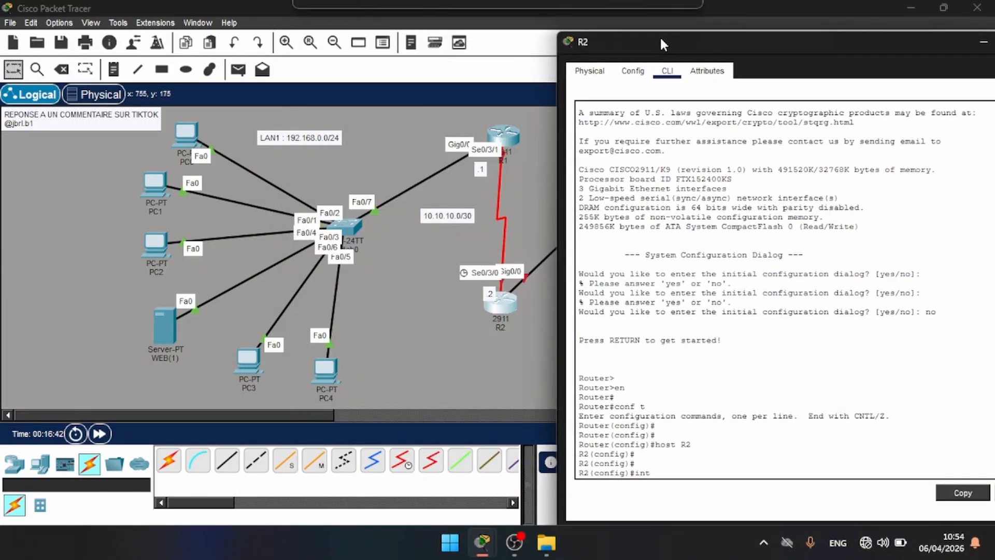
text(g0/0)
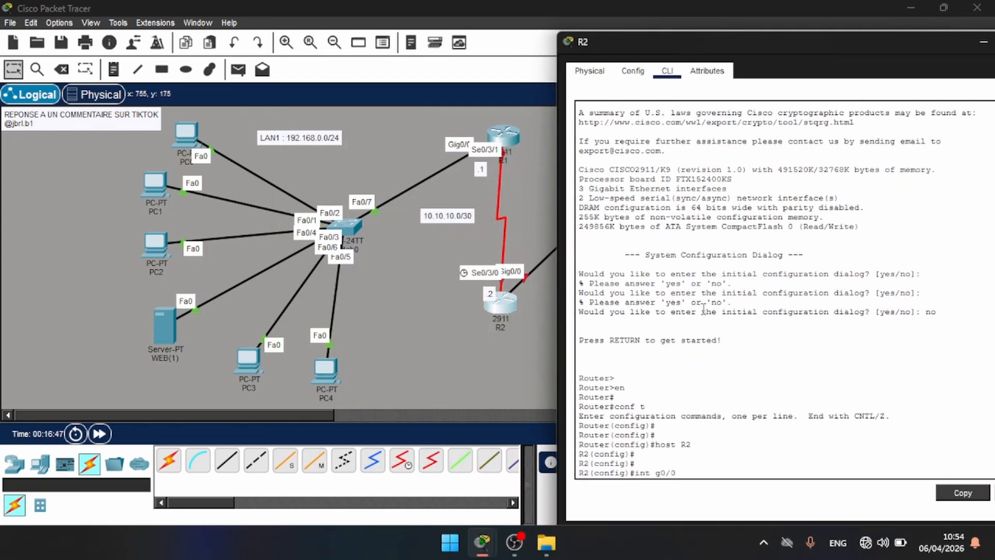
key(Return)
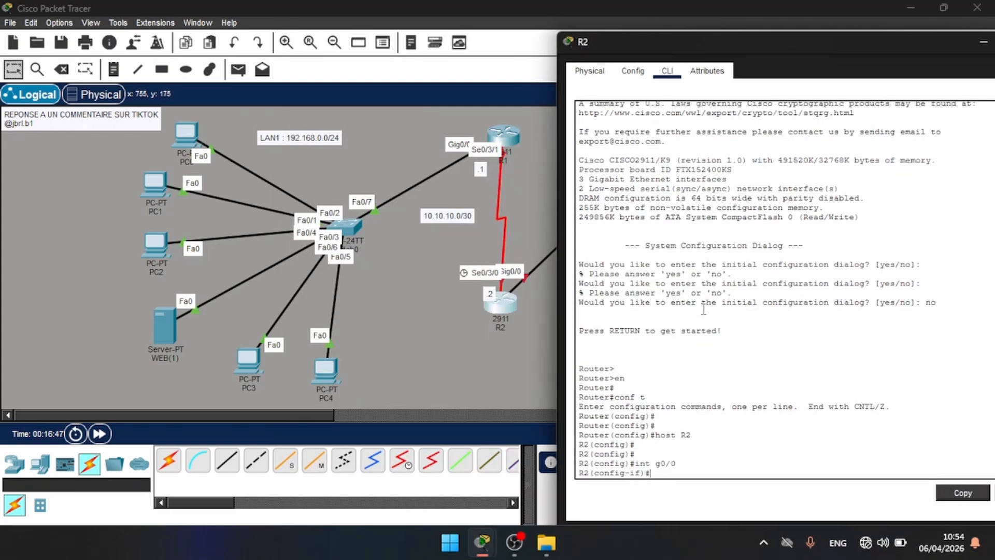
text(192.168.)
key(BackSpace)
key(BackSpace)
key(BackSpace)
key(BackSpace)
key(BackSpace)
key(BackSpace)
drag(848, 51, 450, 12)
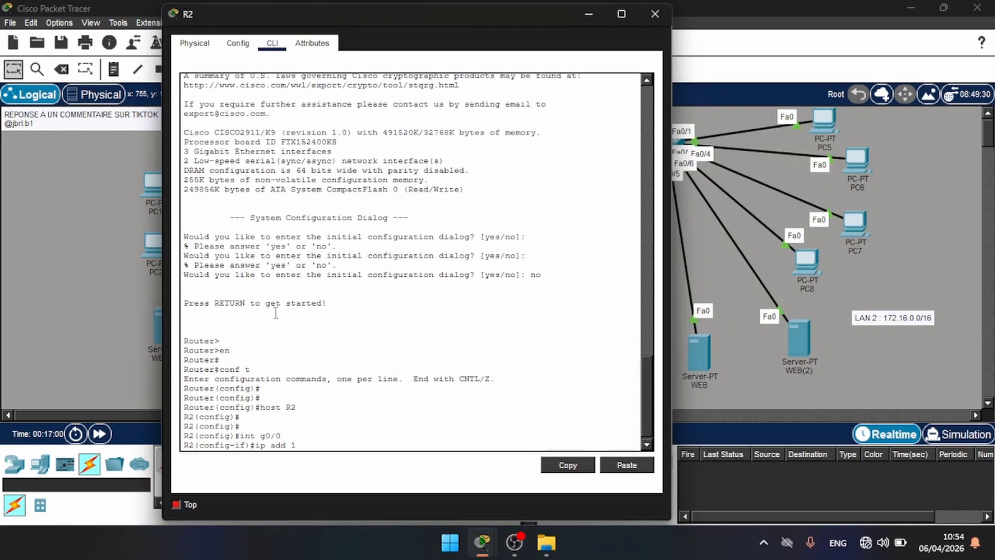
text(72.16.0.254)
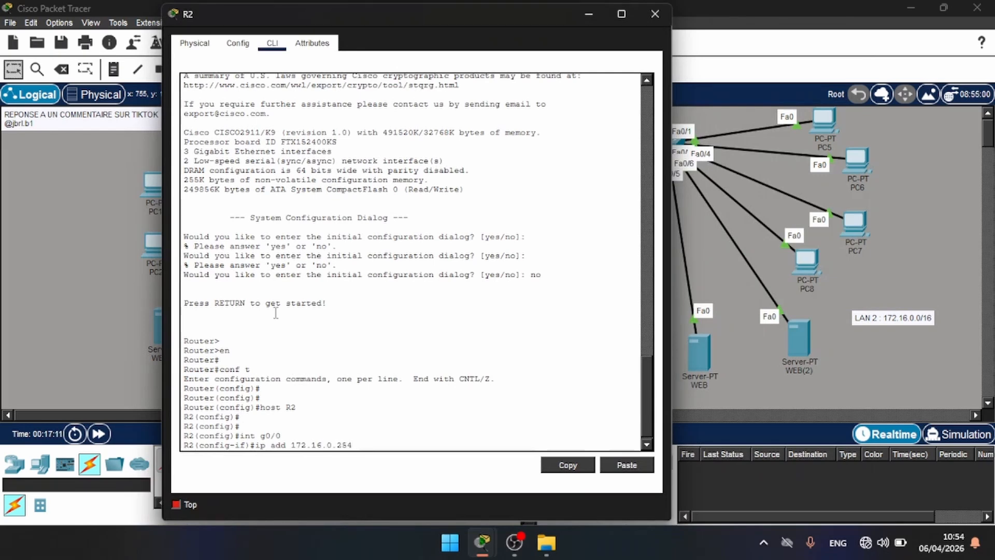
text( 255.255)
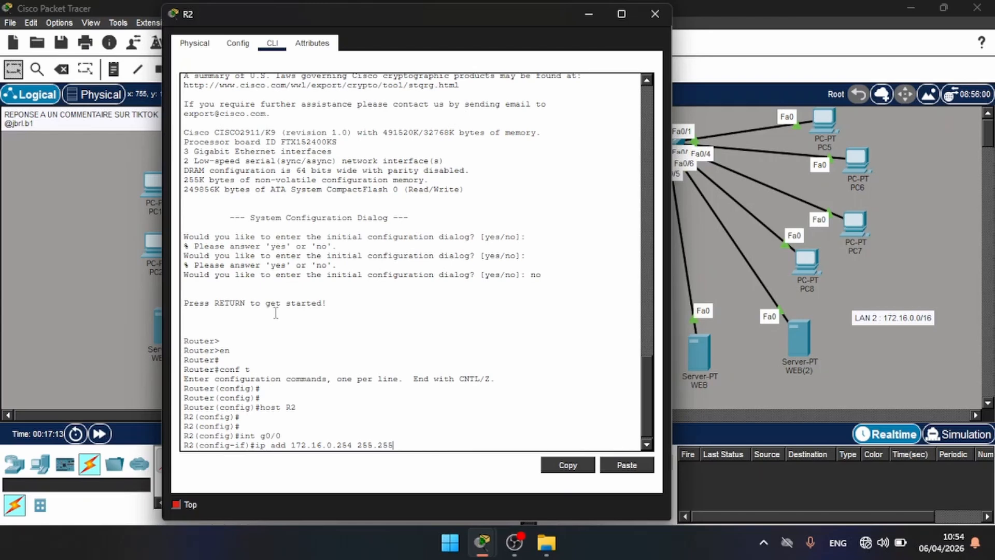
text(.0.0)
key(Return)
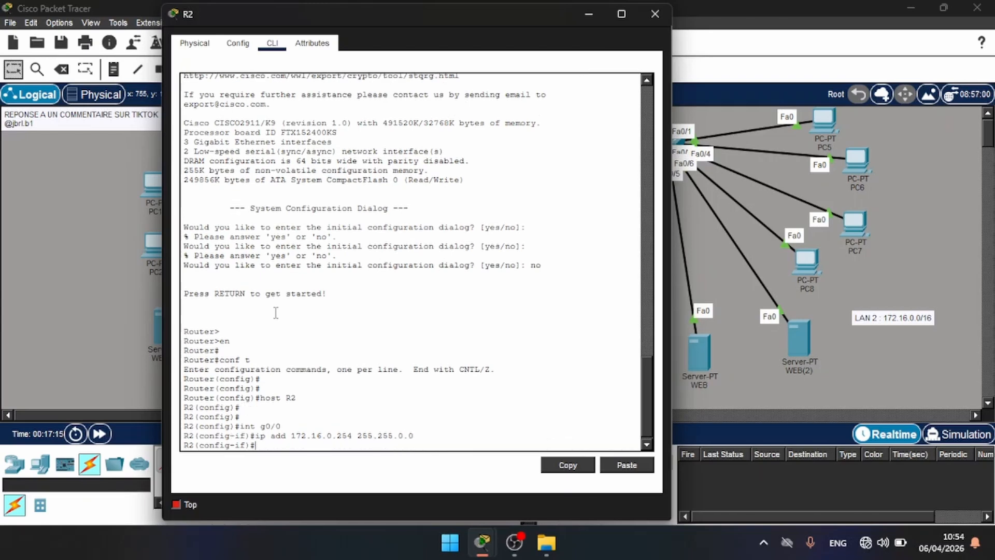
Step: Enable R2's interface g0/0 with no shutdown and exit back to global configuration mode
text(no shut)
key(Return)
key(Return)
key(Return)
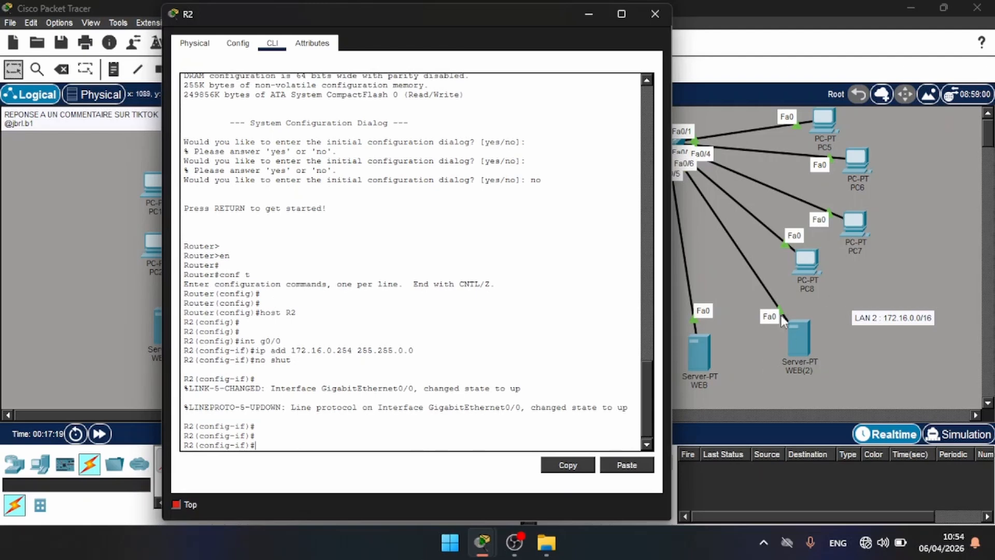
key(Up)
key(Up)
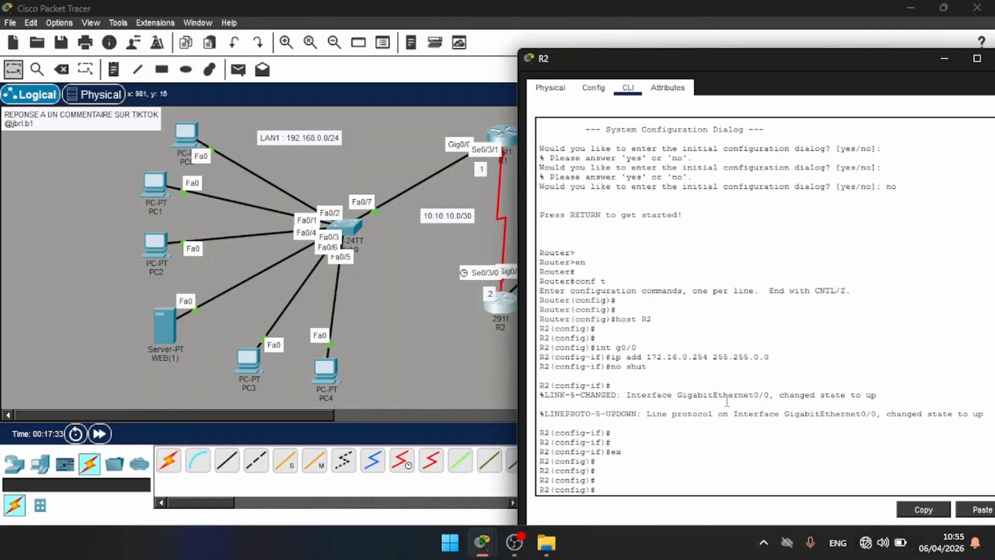
Step: Assign 10.10.10.2 with mask 255.255.255.252 to R2's serial interface s0/3/0
text(nt s0/3/0)
key(Return)
text(ip add)
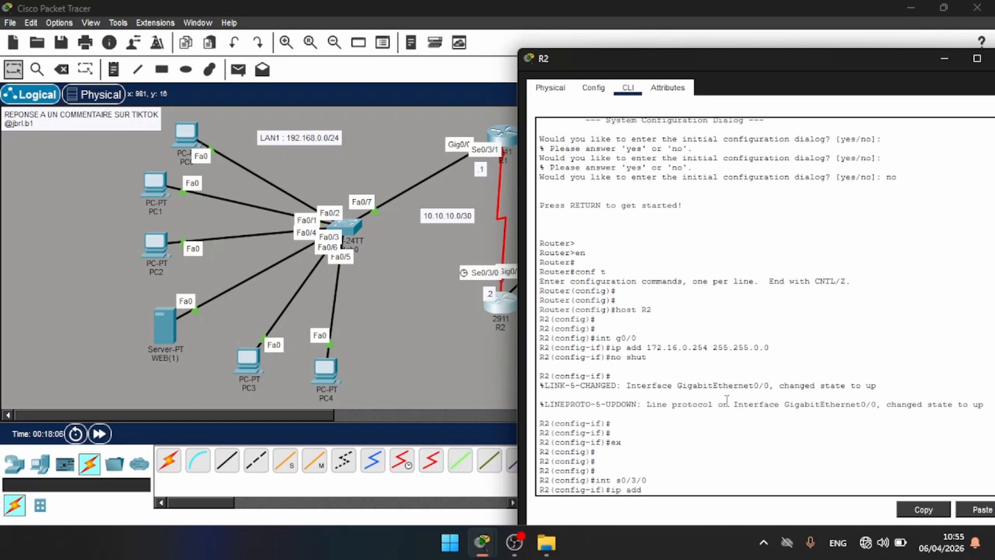
text( 10.10.10.2 255.255.255.252)
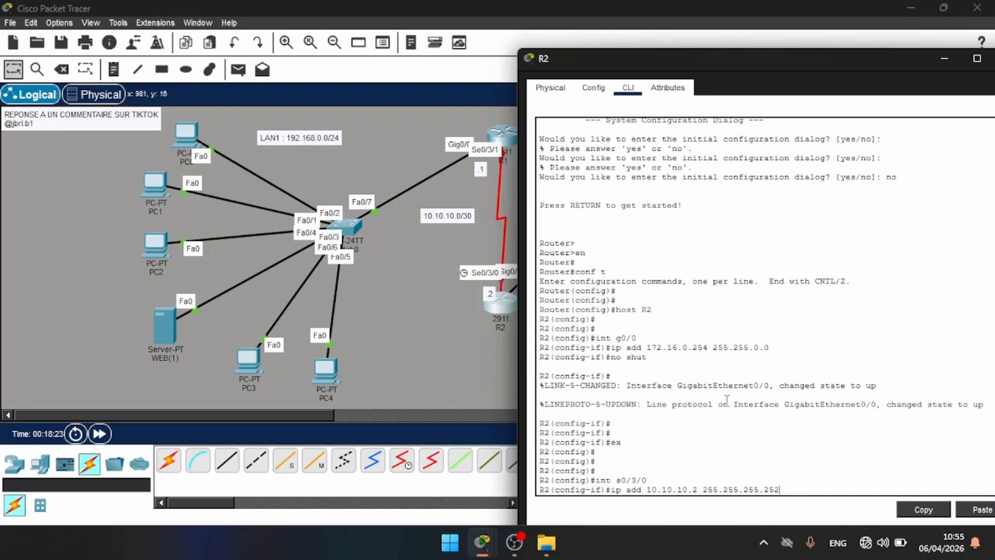
key(Return)
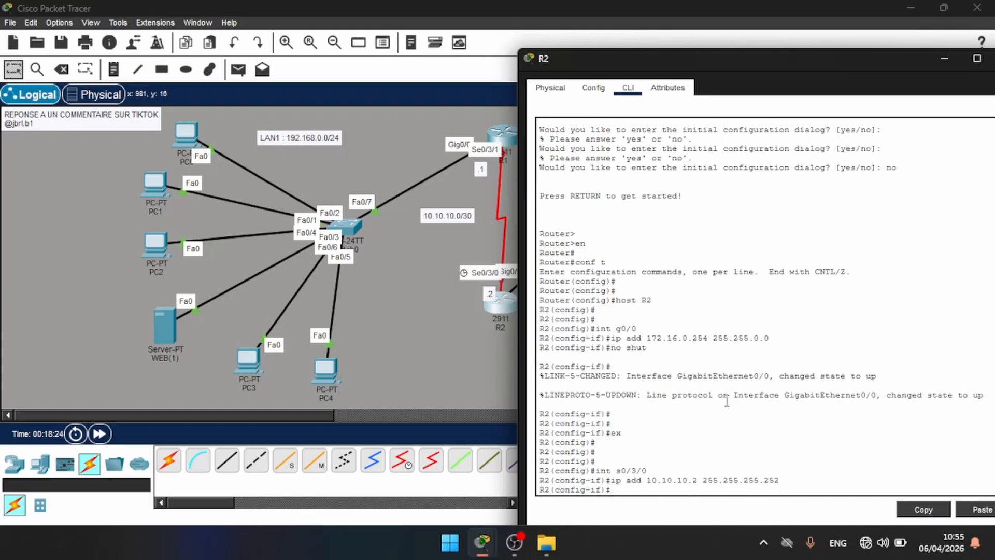
Step: Enable R2's interface s0/3/0 with no shutdown and save R2's configuration
text(no shut)
key(Return)
key(Return)
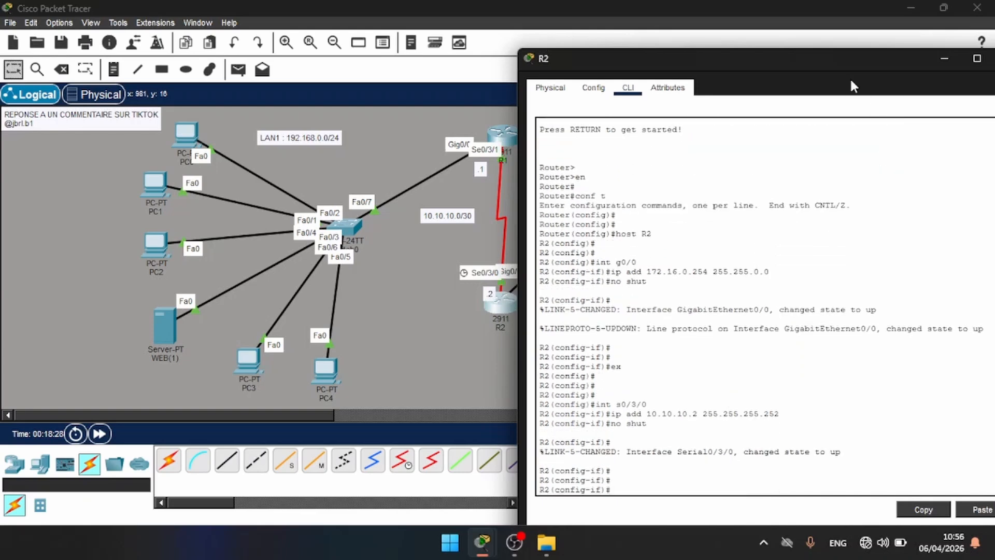
text(do wr)
key(Return)
key(Return)
key(Return)
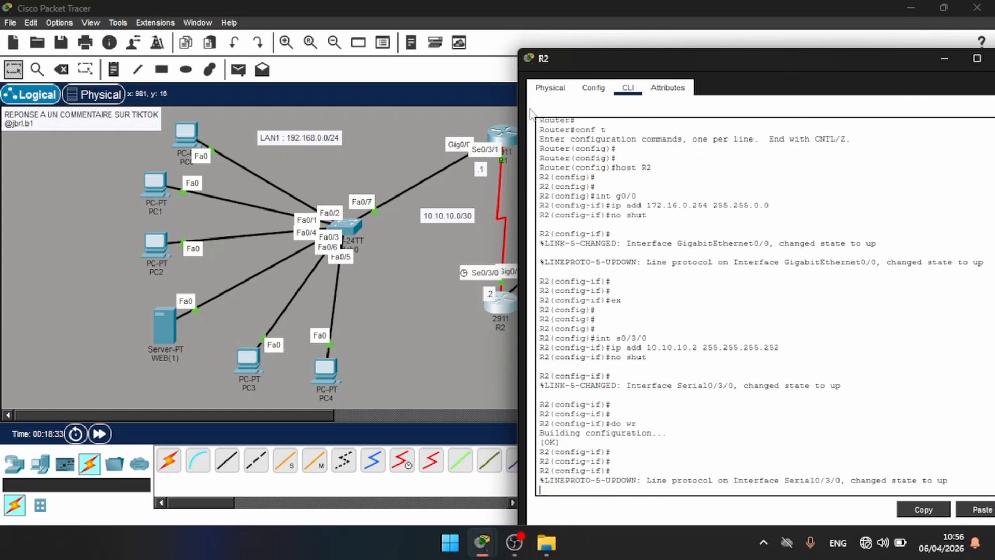
Step: Open R1's command line, enter global configuration mode and go into interface s0/3/1
click(505, 132)
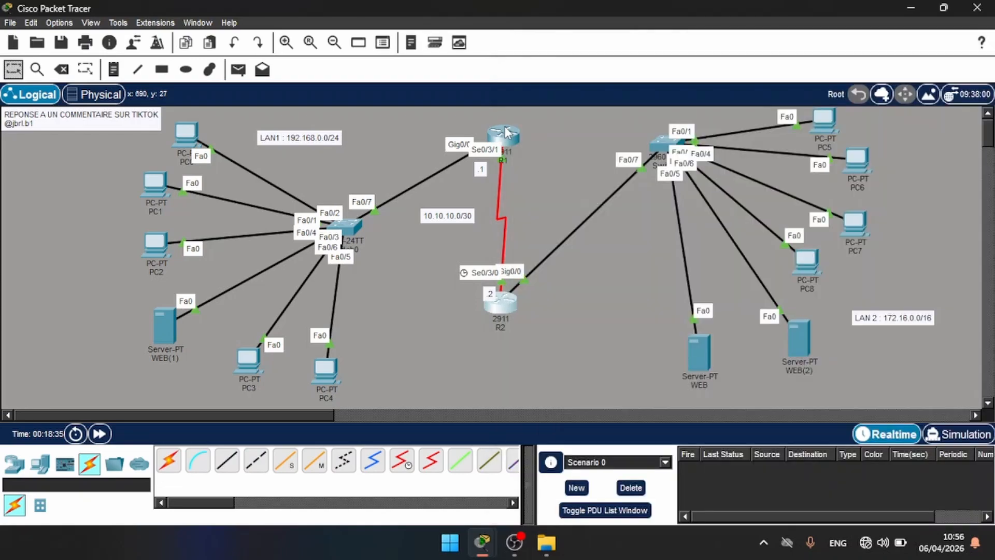
click(505, 133)
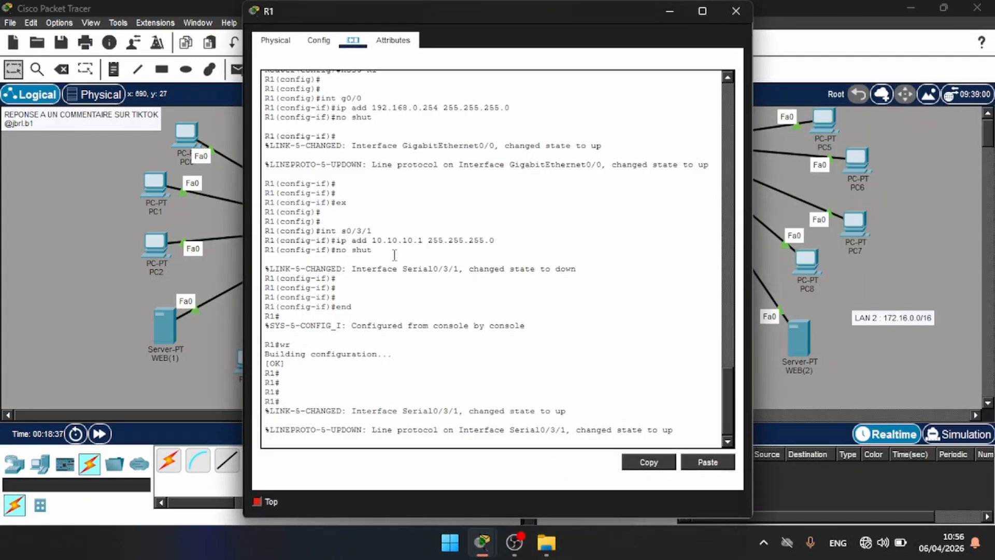
drag(473, 12, 773, 71)
drag(774, 73, 787, 54)
click(792, 296)
key(Return)
key(Return)
text(conf t)
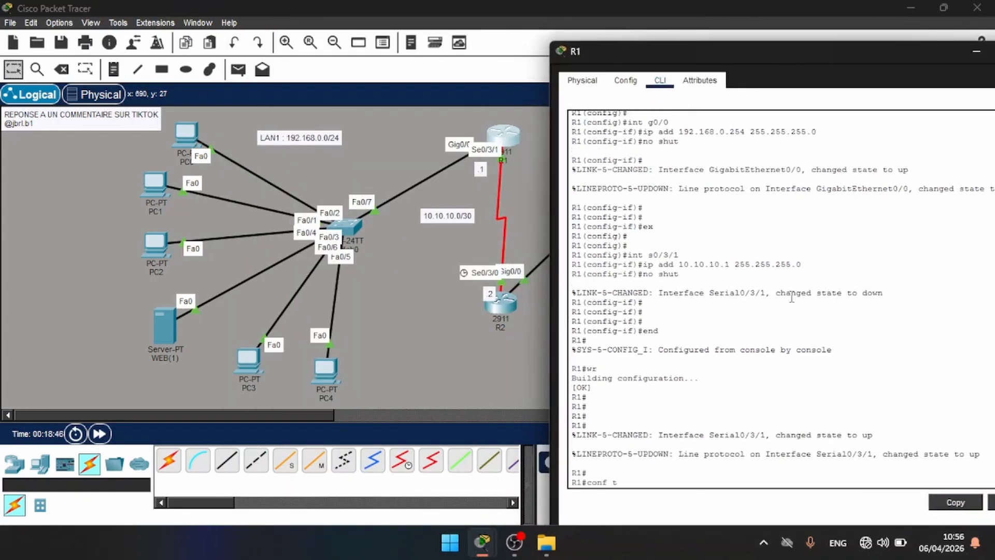
key(Return)
text(int s0/3/1)
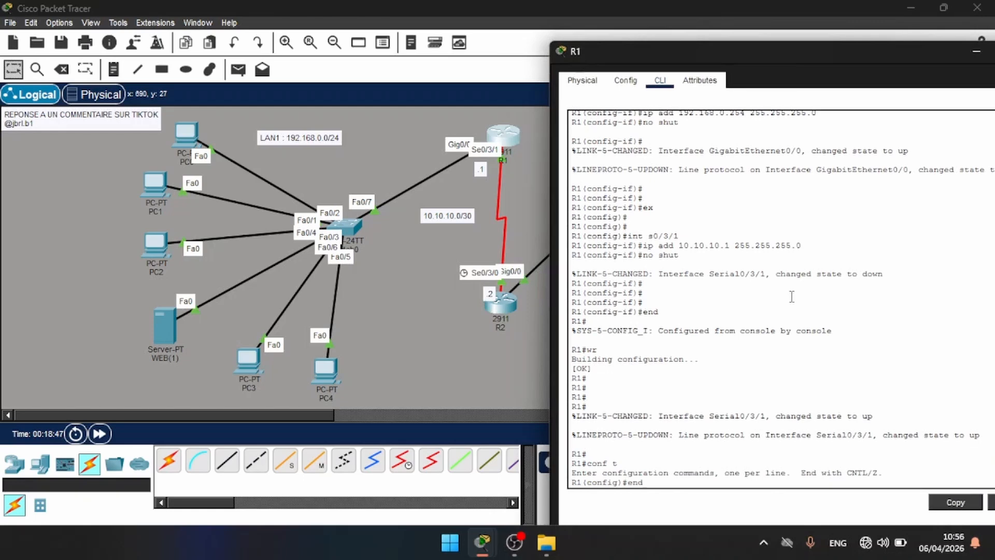
key(Return)
Step: Remove the address 10.10.10.1 with mask 255.255.255.0 from R1's interface s0/3/1
key(Up)
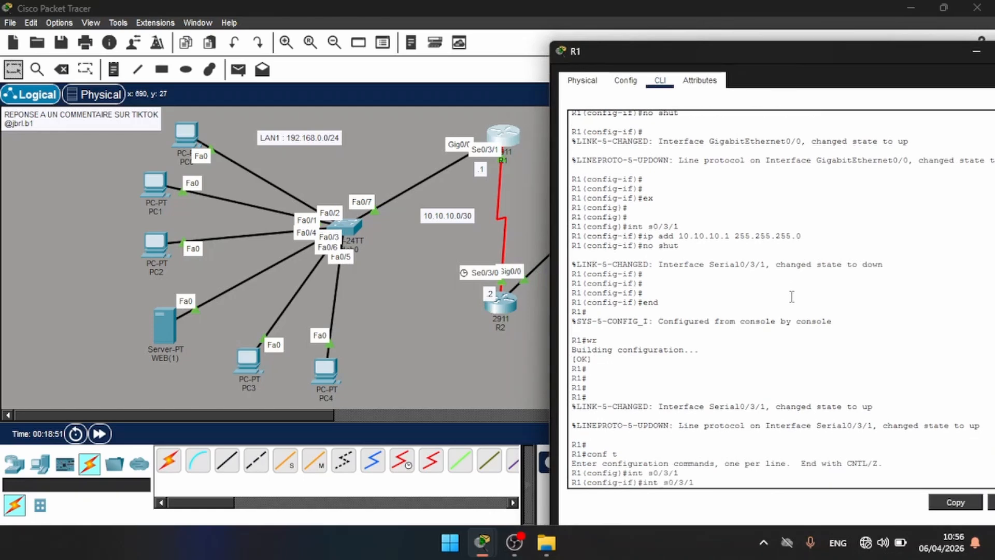
key(Up)
key(Up)
key(Up)
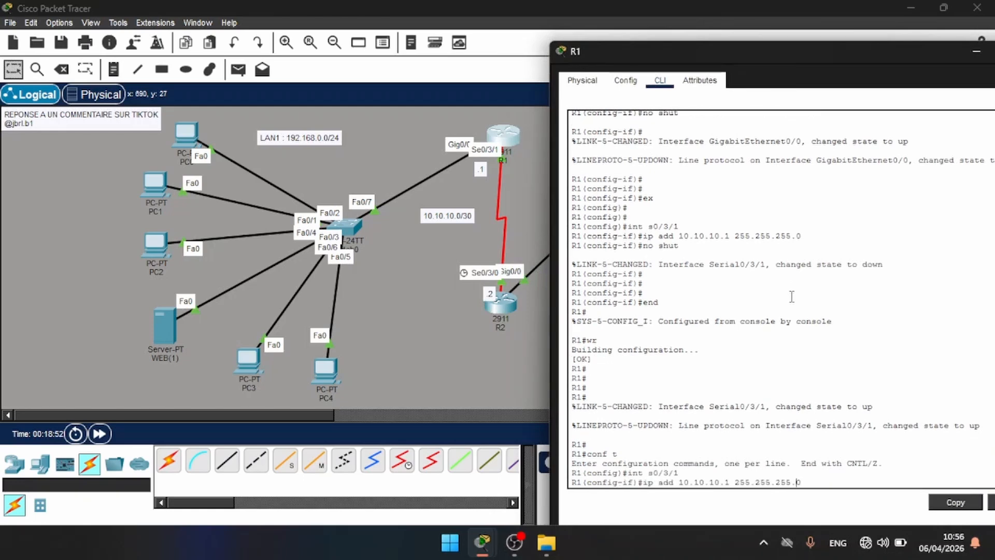
key(Left)
key(Left)
key(Left)
key(Left)
key(Left)
key(Left)
key(Left)
key(Left)
text(no)
key(Return)
Step: Assign 10.10.10.1 with mask 255.255.255.252 to R1's interface s0/3/1
key(Up)
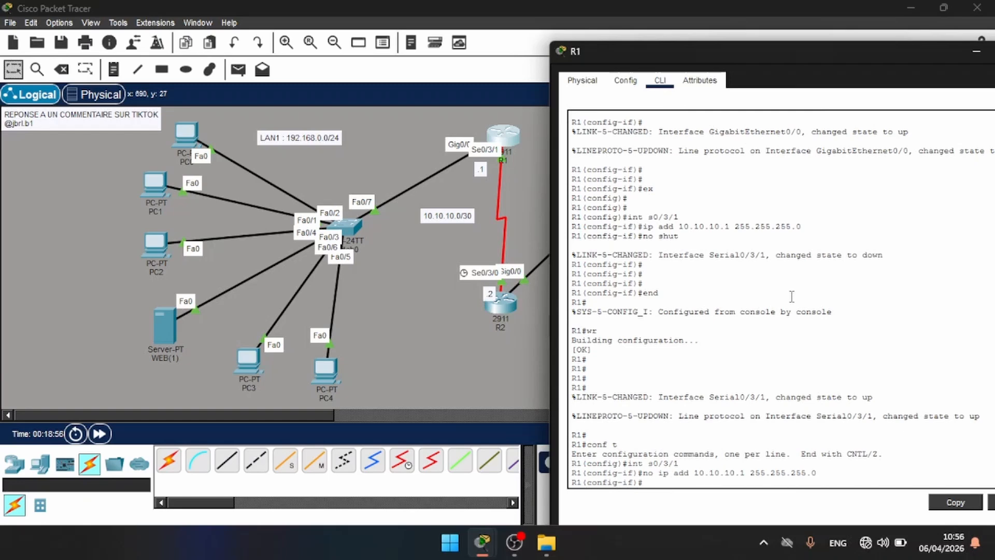
key(Left)
key(Left)
key(Left)
key(Left)
key(Left)
key(Left)
key(Left)
key(Left)
key(Left)
key(Left)
key(Left)
key(Left)
key(Left)
key(Left)
key(Left)
key(Left)
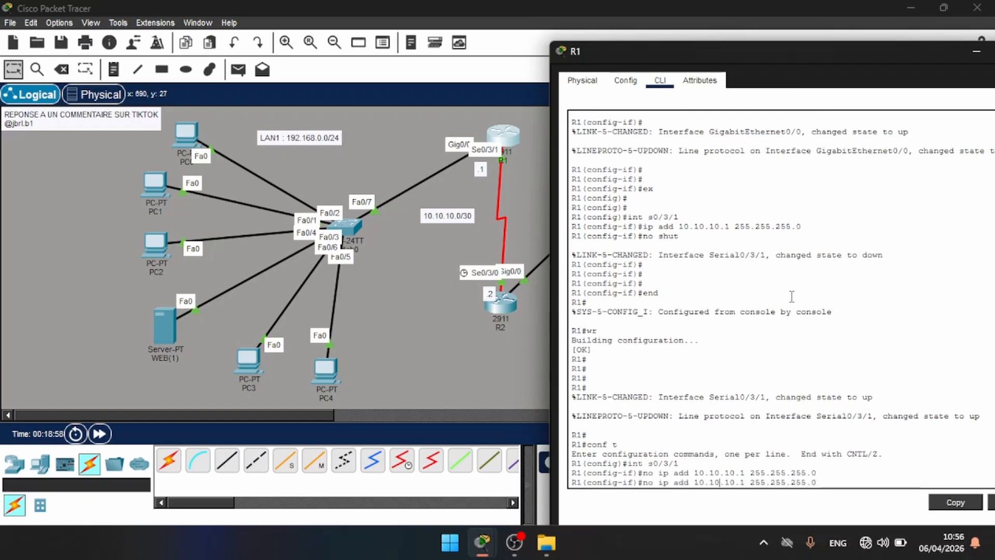
key(BackSpace)
key(BackSpace)
key(BackSpace)
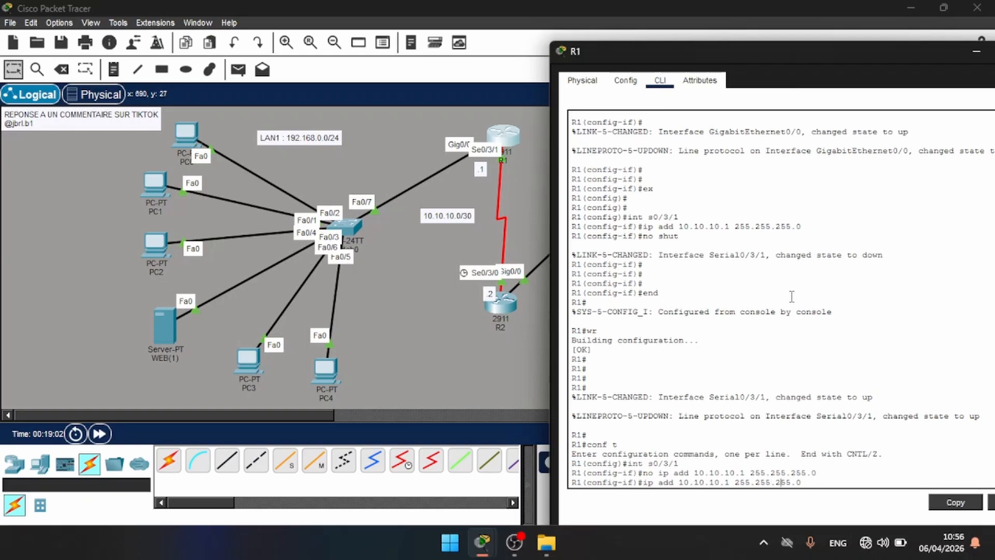
text(252)
key(Return)
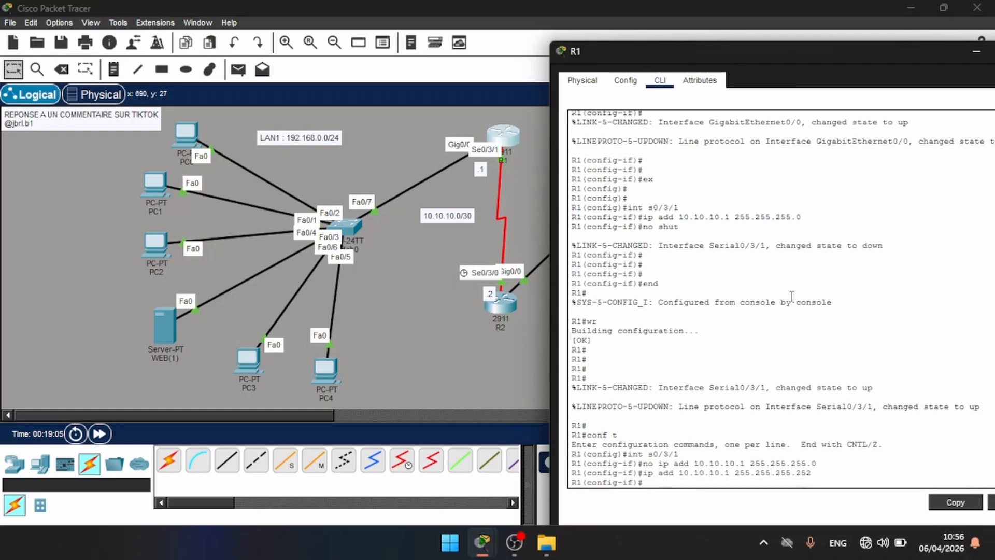
Step: Enable R1's interface s0/3/1 with no shutdown and save R1's configuration
text(no shiut)
key(Return)
text(d)
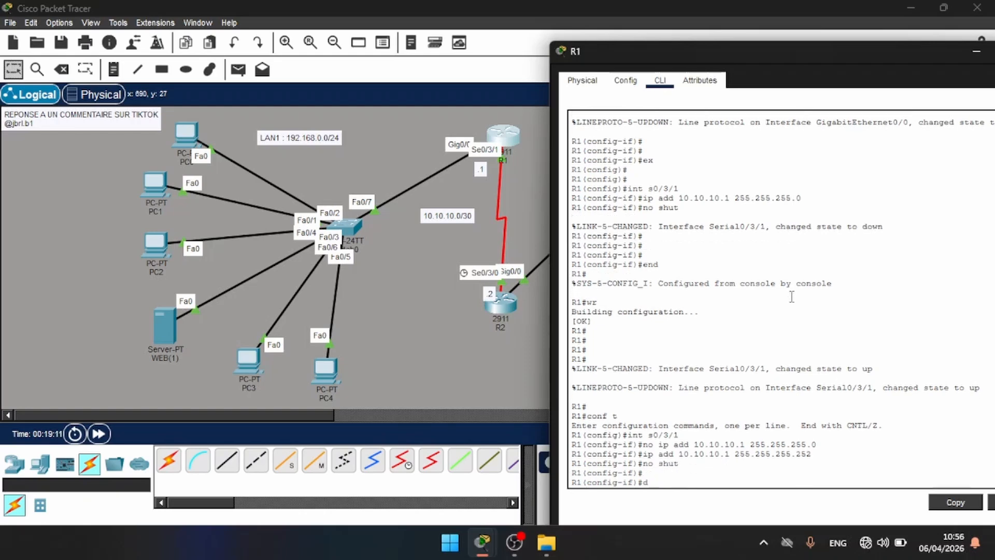
text(o wr)
key(Return)
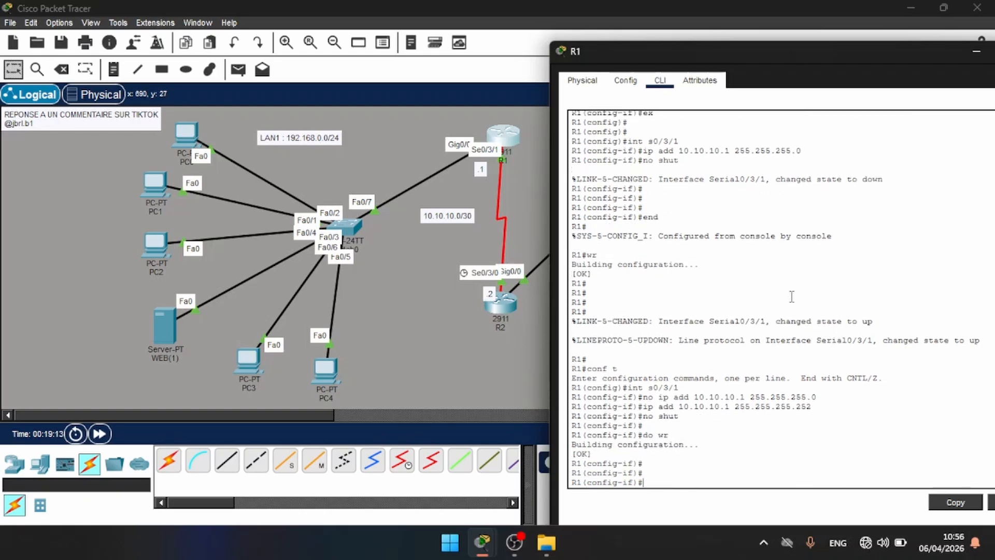
Step: Display R1's running configuration to check its interface addresses, and close R1's window
drag(822, 51, 713, 75)
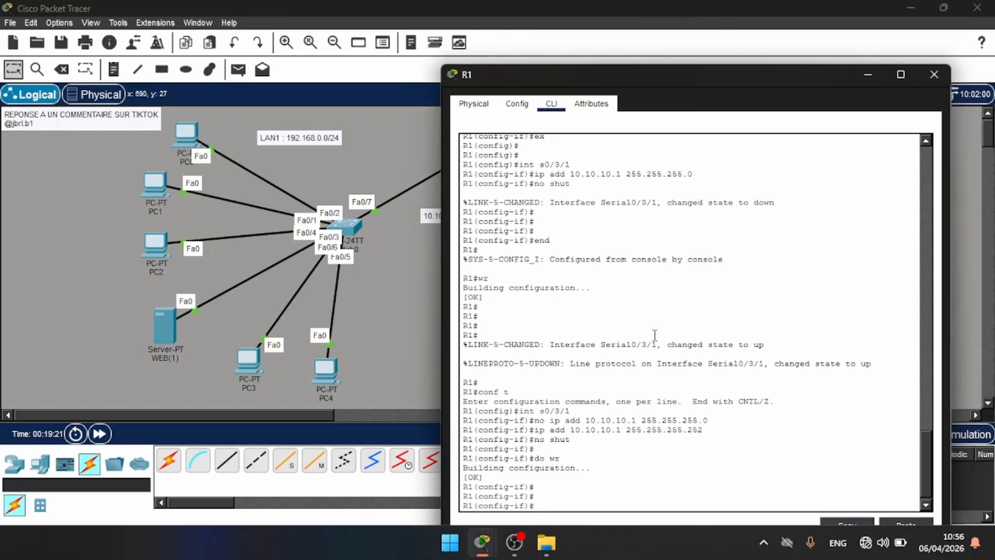
text(do sh run)
key(Return)
key(space)
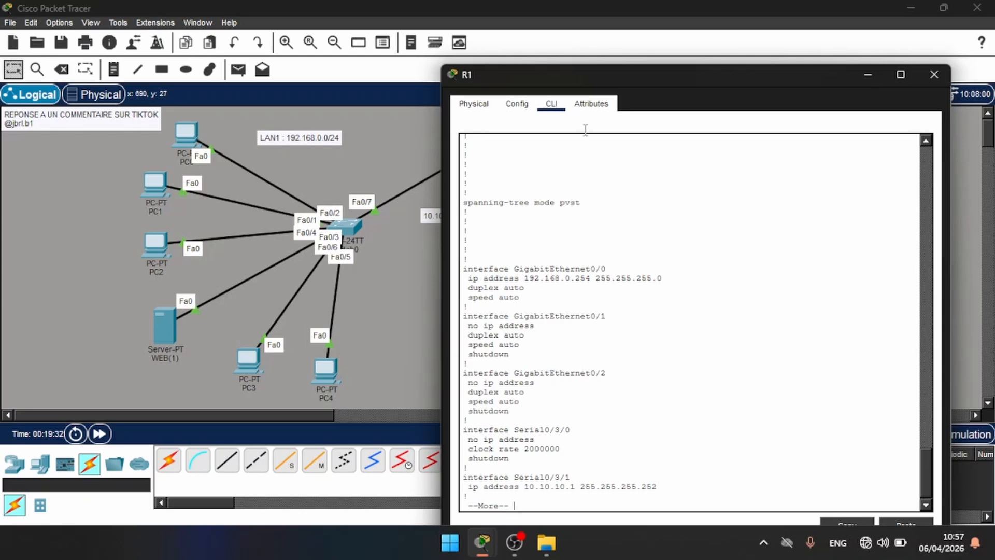
drag(577, 72, 713, 64)
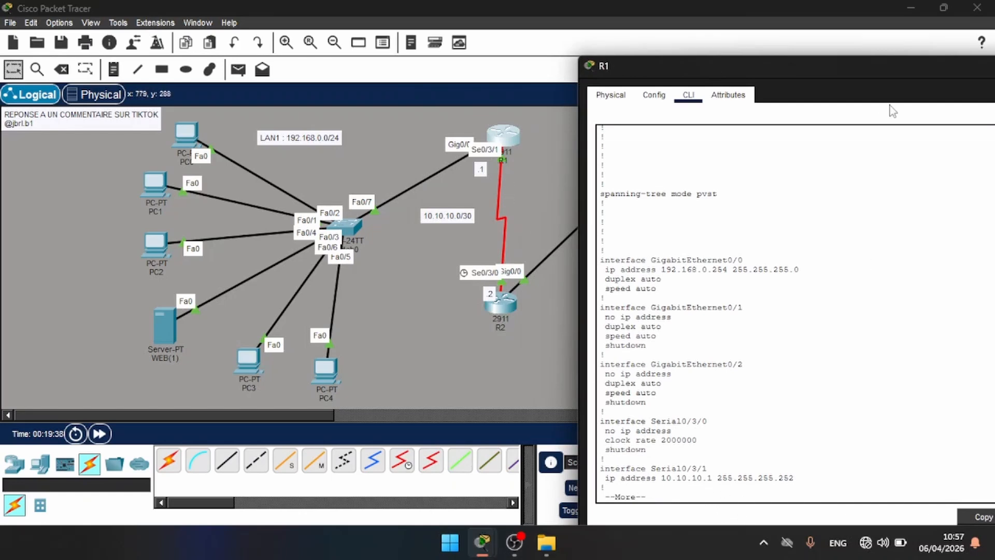
drag(850, 61, 607, 62)
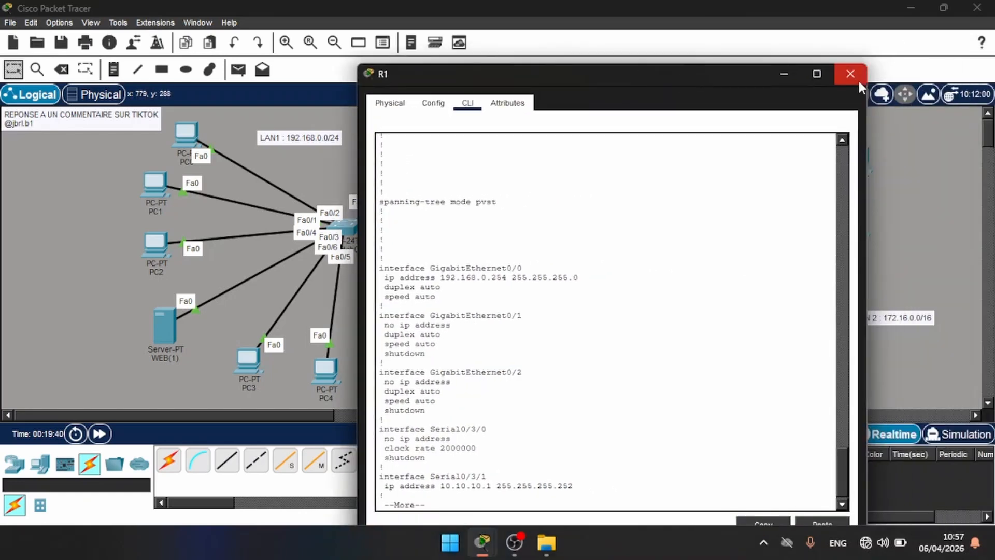
click(876, 58)
Step: Display R2's running configuration and page through it to check the addresses of g0/0 and s0/3/0
click(504, 308)
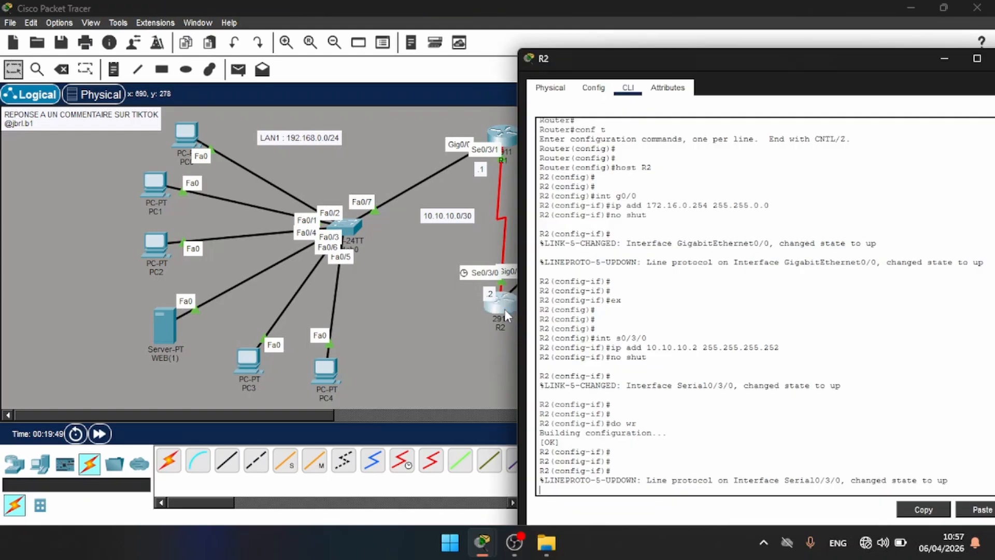
text(do sh run)
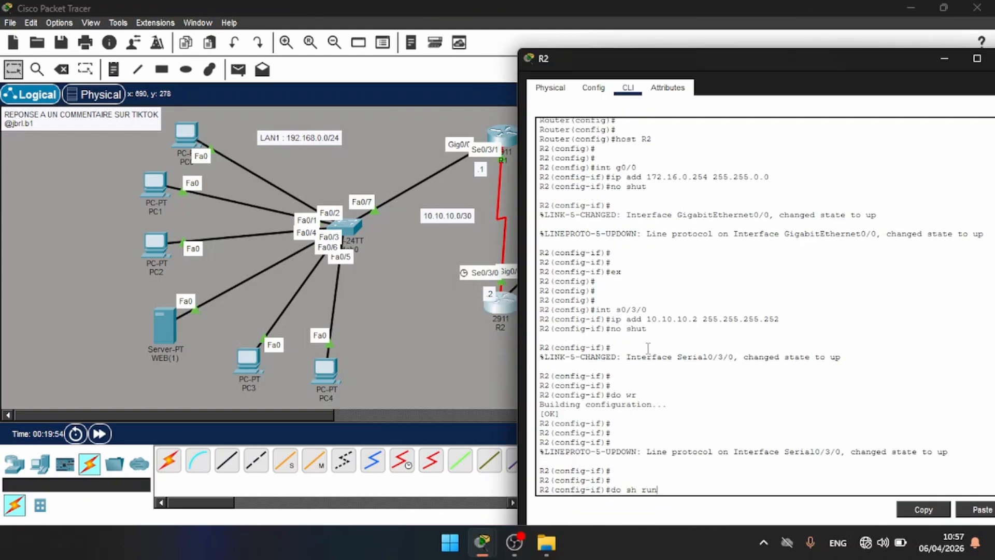
key(Return)
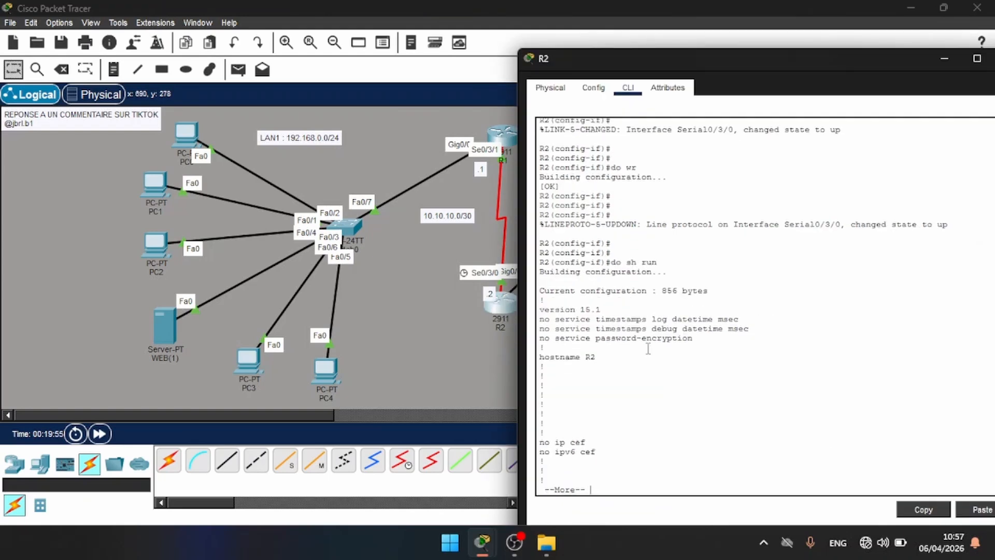
key(Return)
key(Return)
key(Return)
key(Return)
key(Return)
key(Return)
key(Return)
key(Return)
key(Return)
key(Return)
key(Return)
key(Return)
key(Return)
key(Return)
key(Return)
key(Return)
key(Return)
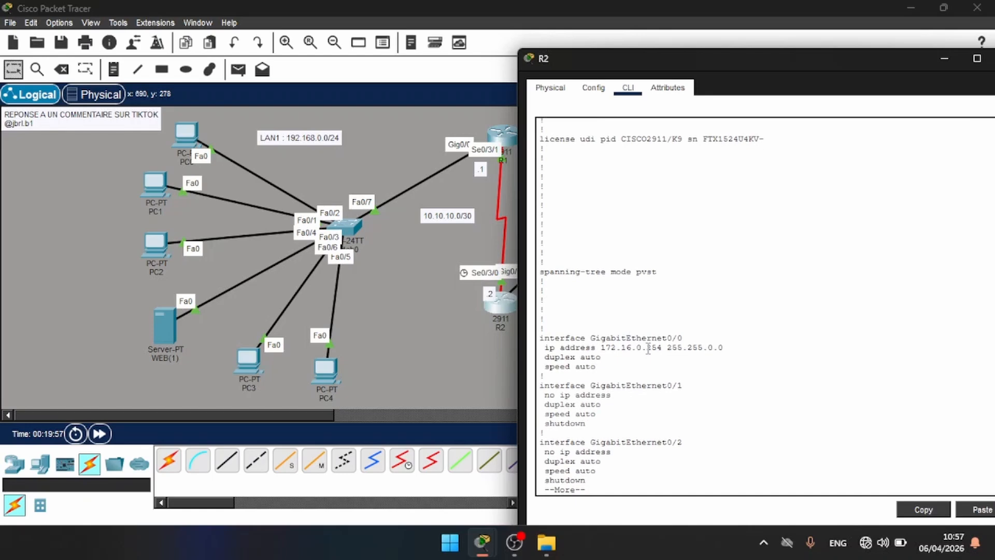
key(Return)
key(Return)
key(Return)
key(Return)
key(Return)
key(Return)
key(Return)
key(Return)
key(Return)
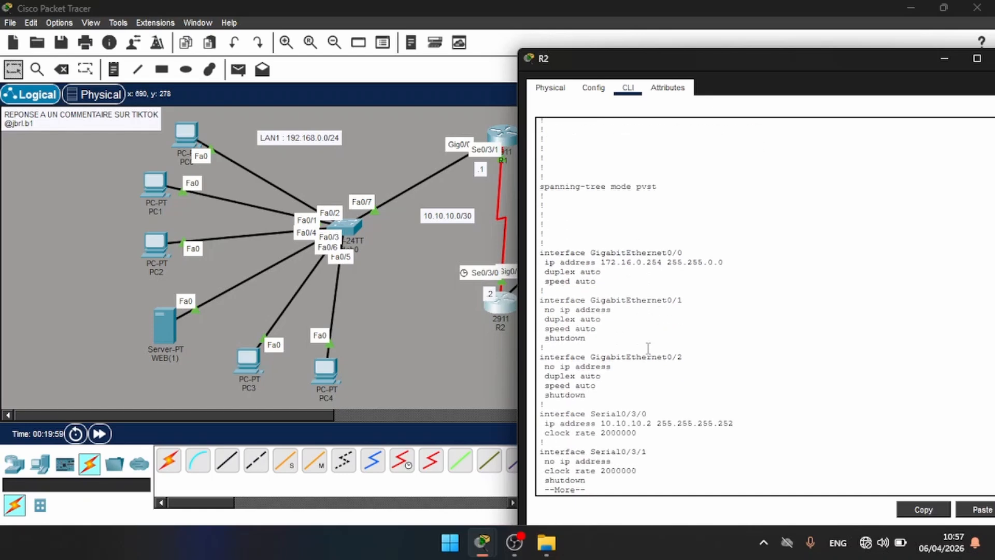
click(414, 327)
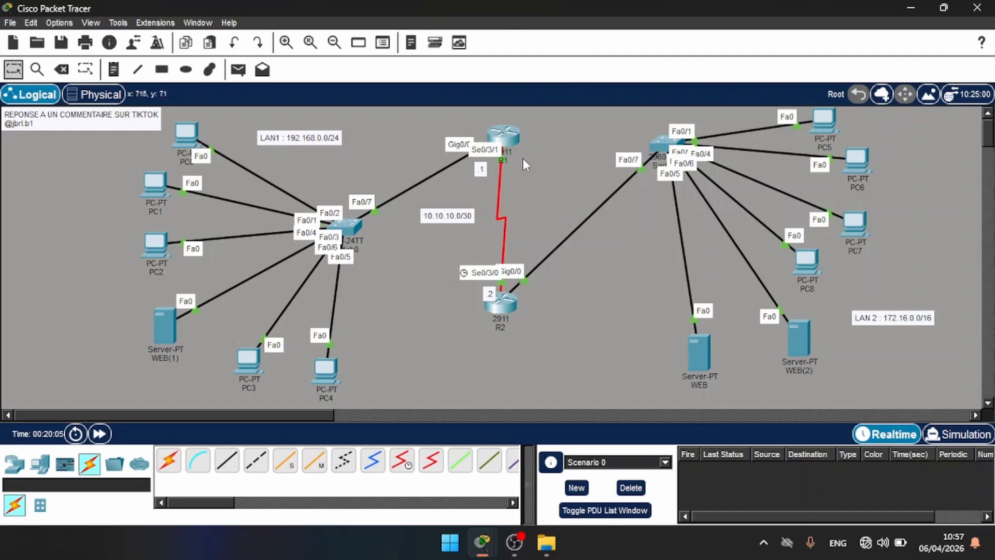
Step: Reopen R1's command line, end the interface configuration and re-enter global configuration mode
click(505, 137)
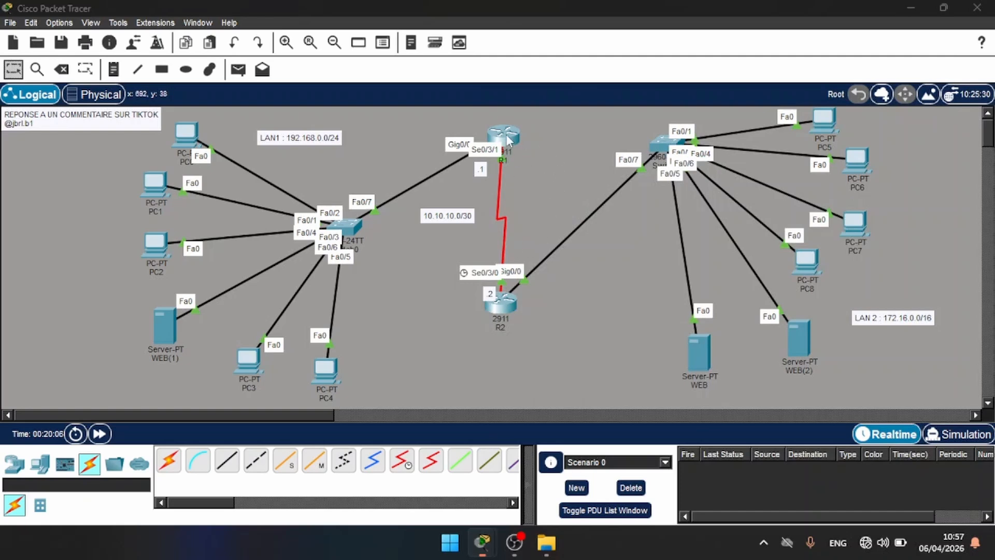
key(Return)
key(Return)
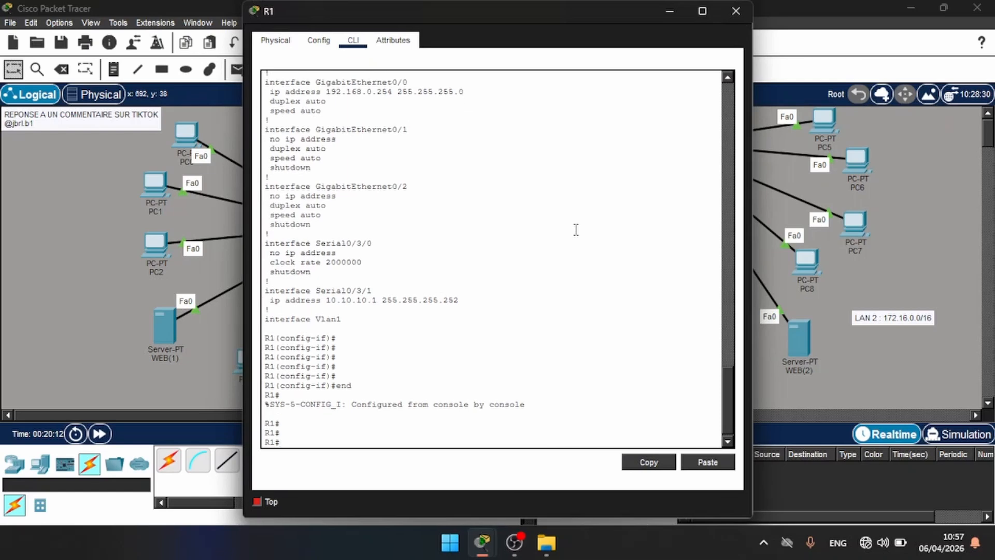
text(conf t)
key(Return)
key(Return)
Step: Start the RIP routing process on R1 with router rip and set it to version 2
text(rou)
key(Tab)
text(ter rip)
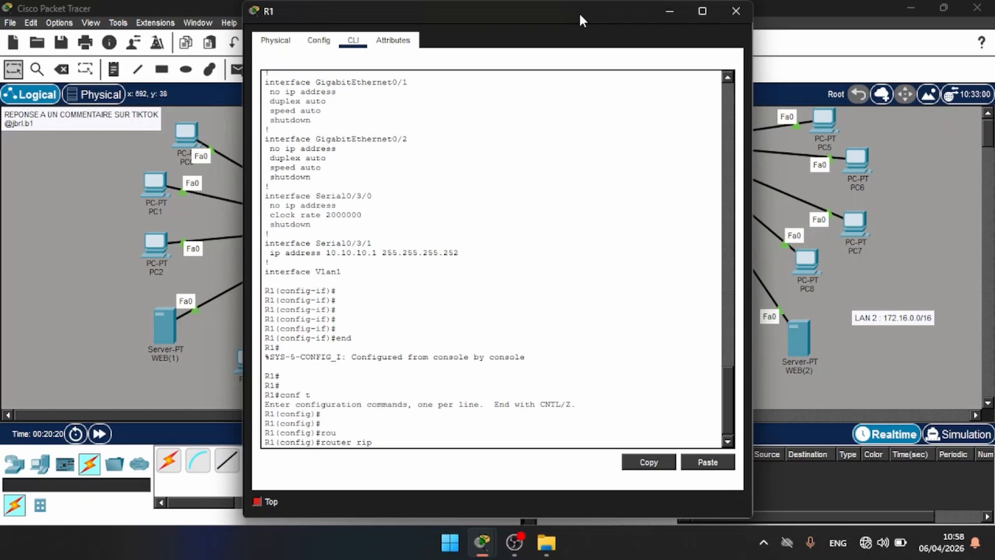
drag(580, 12, 599, 61)
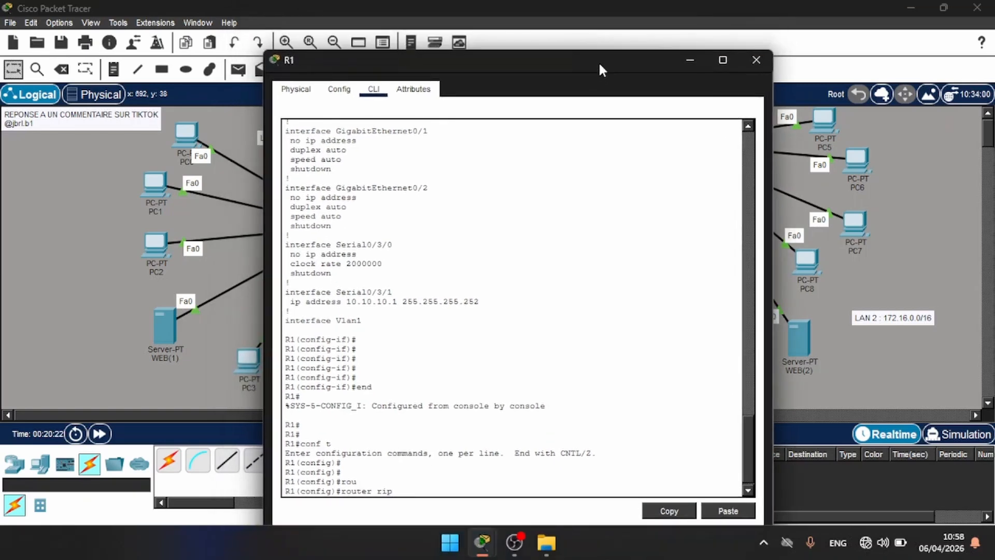
key(Return)
text(ver)
key(Tab)
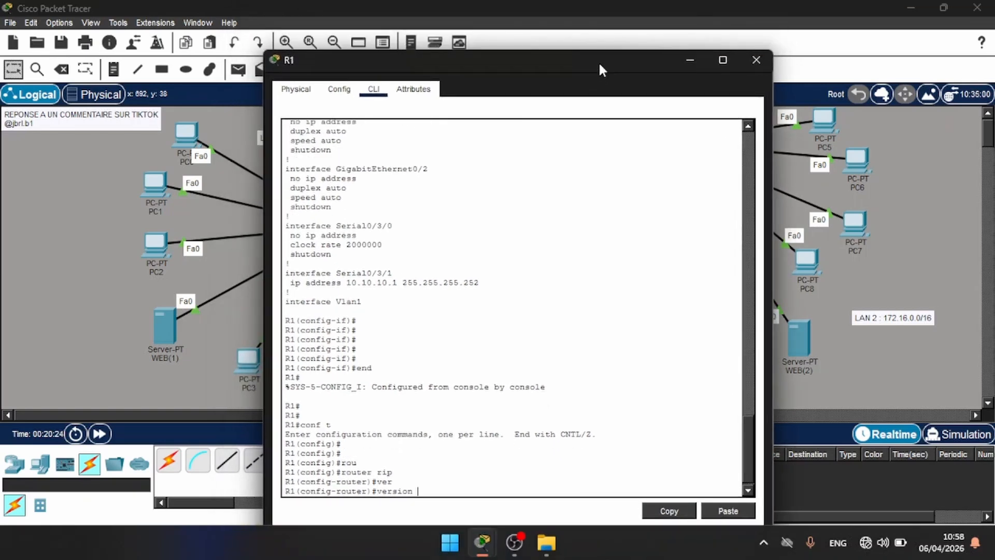
text(2)
key(Return)
Step: Advertise LAN 1's network 192.168.0.0 in R1's RIP configuration
text(net)
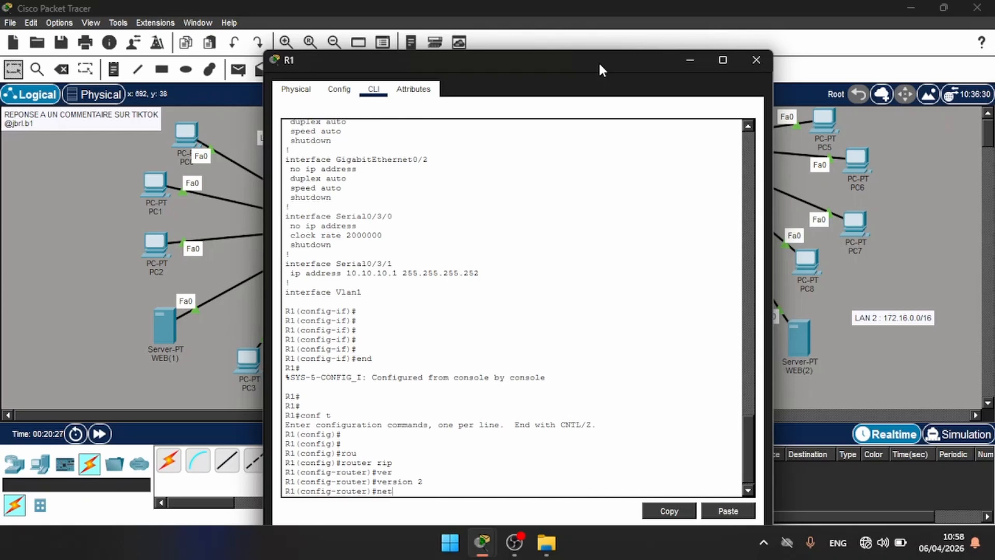
key(Tab)
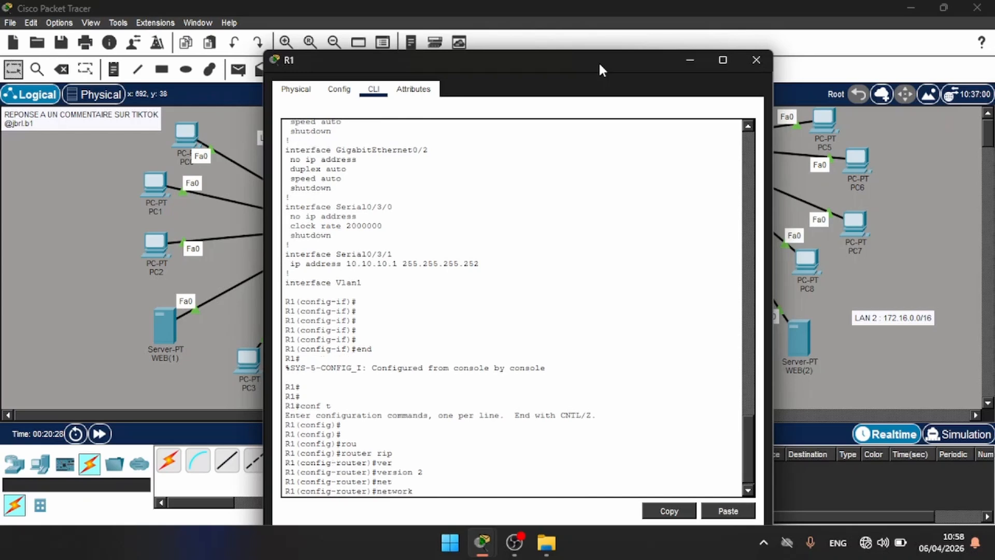
text(192.168.0.0)
key(Return)
Step: Add the inter-router link network 10.10.10.0 to R1's RIP configuration
key(Up)
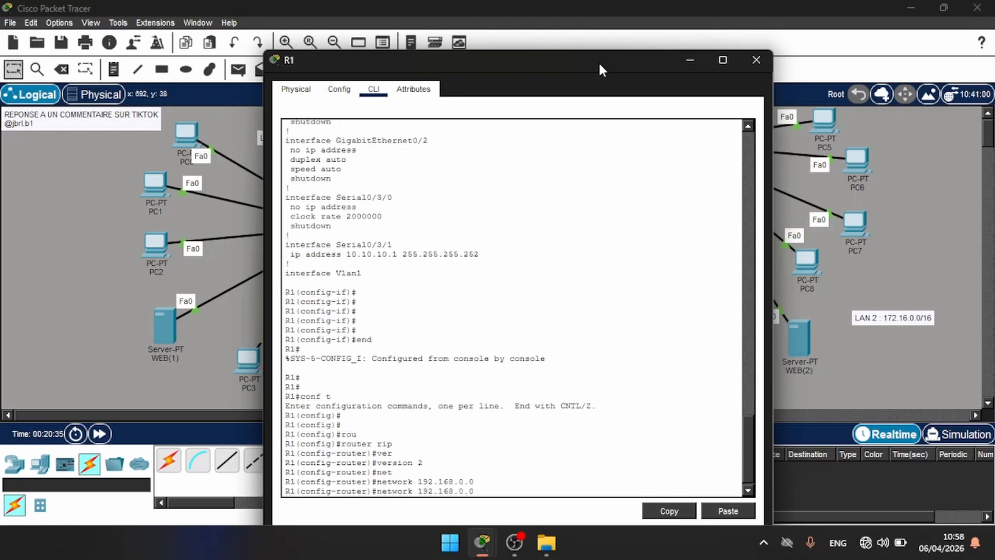
key(BackSpace)
key(BackSpace)
key(BackSpace)
key(BackSpace)
key(BackSpace)
key(BackSpace)
key(BackSpace)
key(BackSpace)
key(BackSpace)
key(BackSpace)
key(BackSpace)
text(10.10.10.0)
key(Return)
key(Return)
key(Return)
Step: End R1's configuration mode, save the configuration with wr, and close R1's window
text(end)
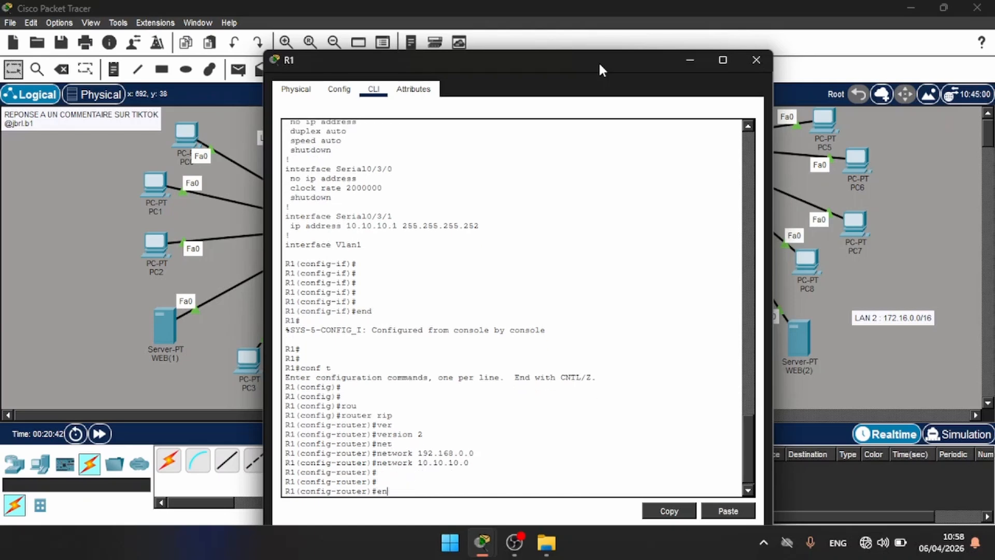
key(Return)
text(wr)
key(Return)
key(Return)
key(Return)
key(Return)
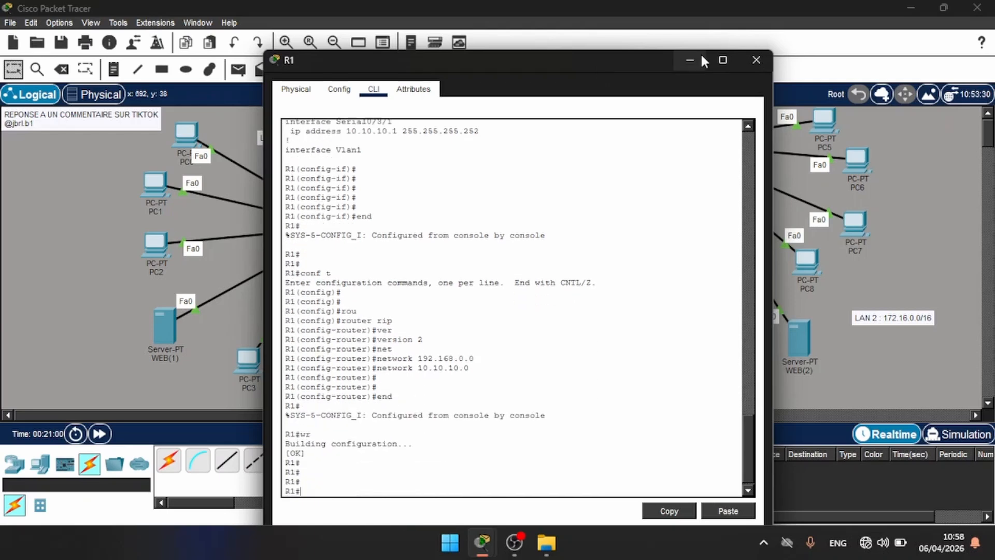
click(749, 64)
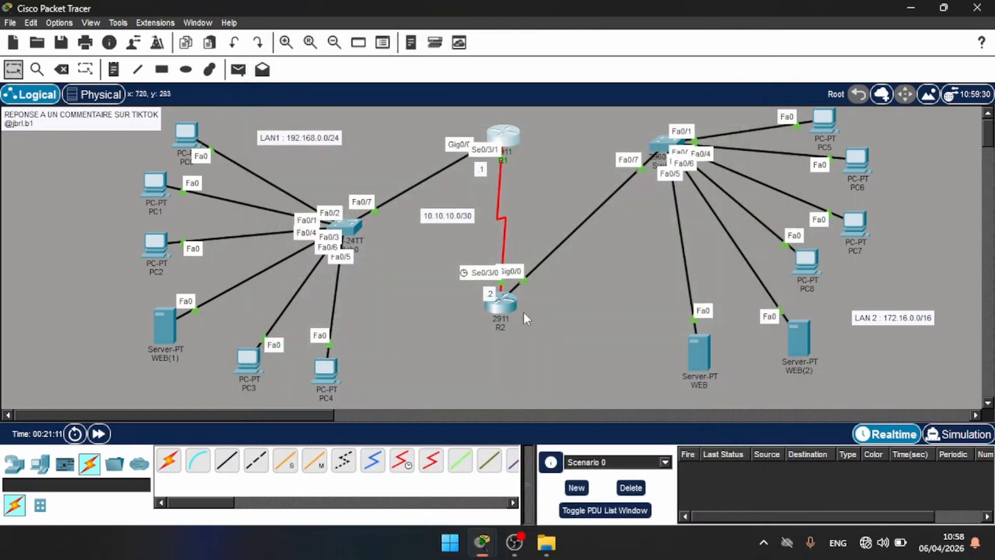
Step: Reopen R2's command line and exit the interface configuration to global configuration mode
click(501, 305)
key(Return)
key(Return)
key(Return)
key(Return)
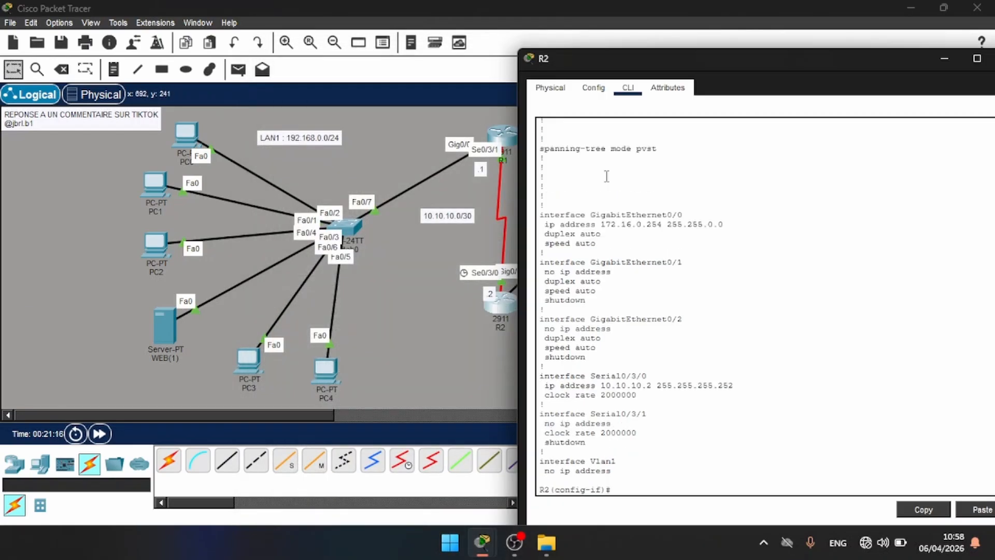
text(ex)
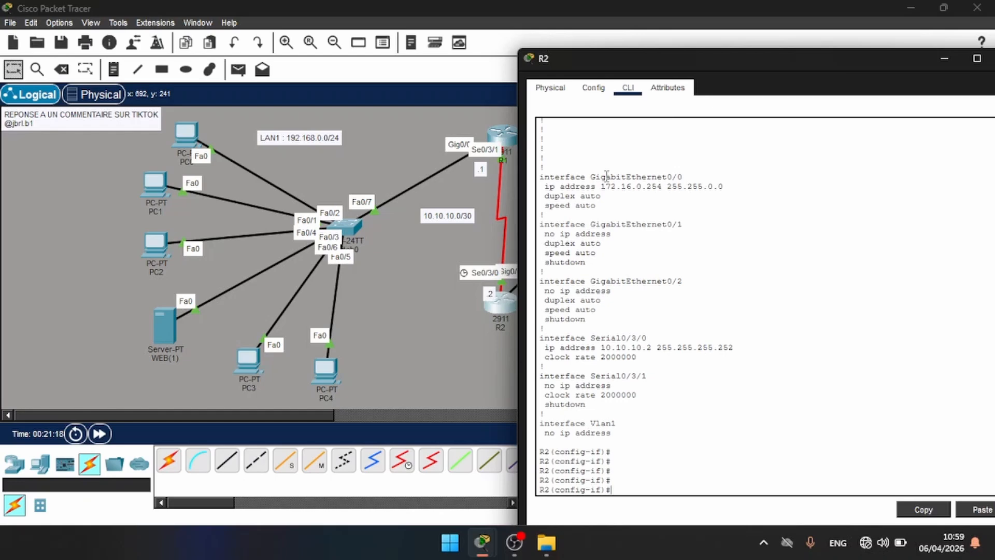
key(Return)
key(Return)
key(Return)
key(Return)
Step: Start the RIP routing process on R2 with router rip and set it to version 2
text(rout)
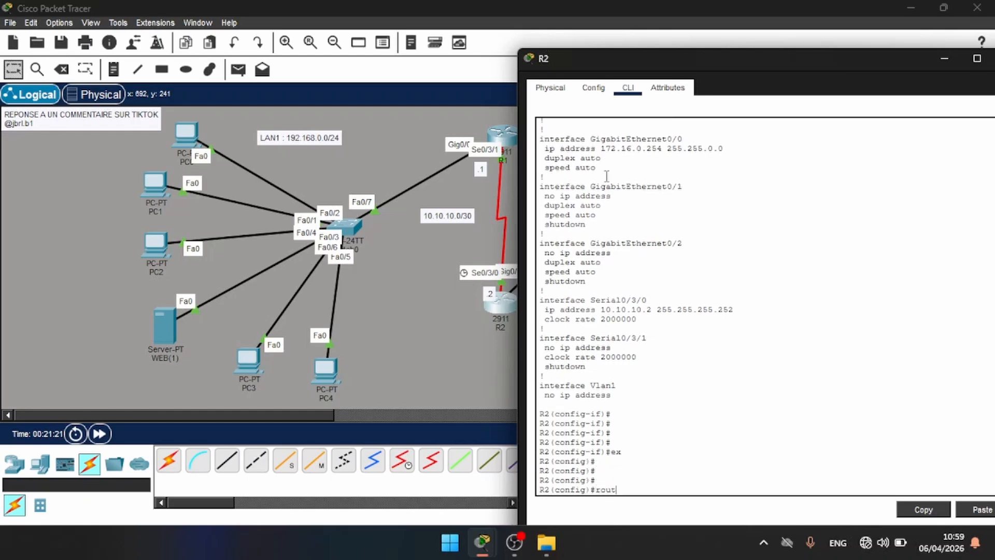
key(Tab)
text(rip)
key(Return)
key(Return)
key(Return)
text(ver)
key(Tab)
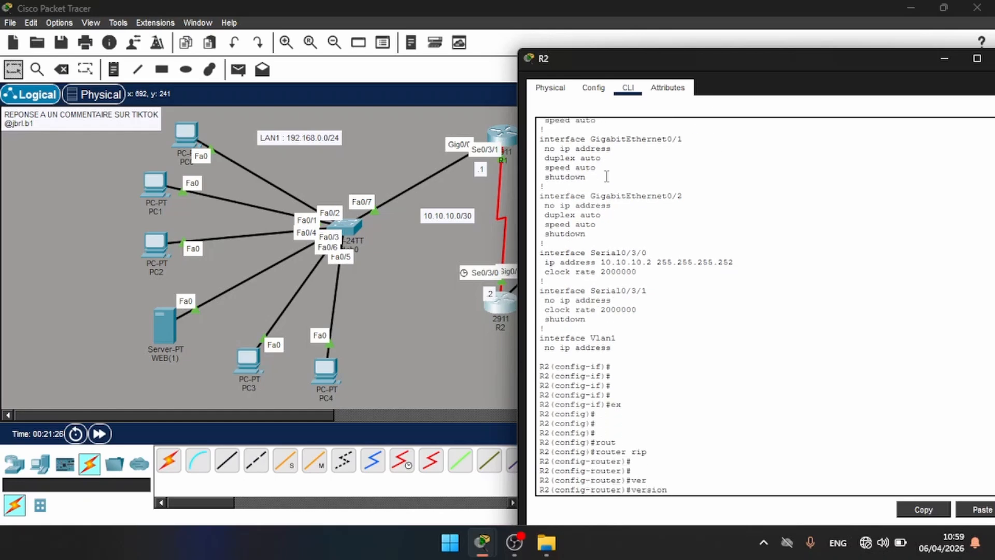
text(2)
key(Return)
Step: Advertise LAN 2's network 172.16.0.0 in R2's RIP configuration
text(net)
key(Tab)
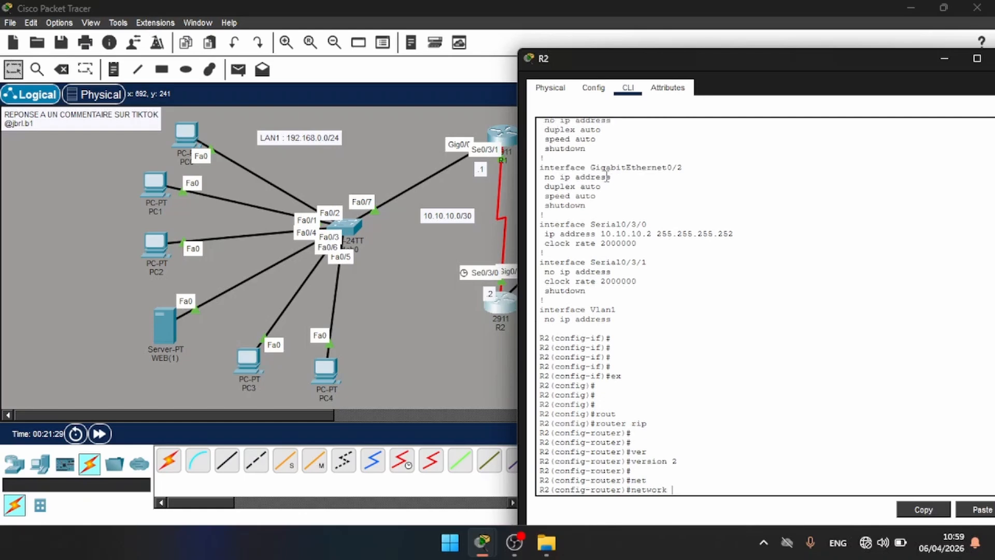
text(172.16)
drag(685, 68, 379, 51)
text(.0)
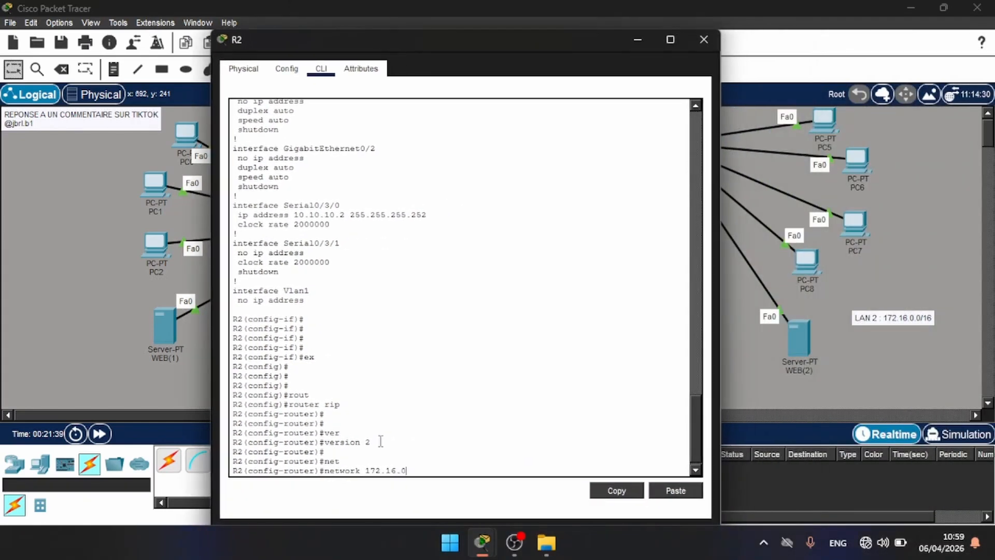
text(,0)
key(Return)
Step: Add the inter-router link network 10.10.10.0 to R2's RIP configuration
key(Up)
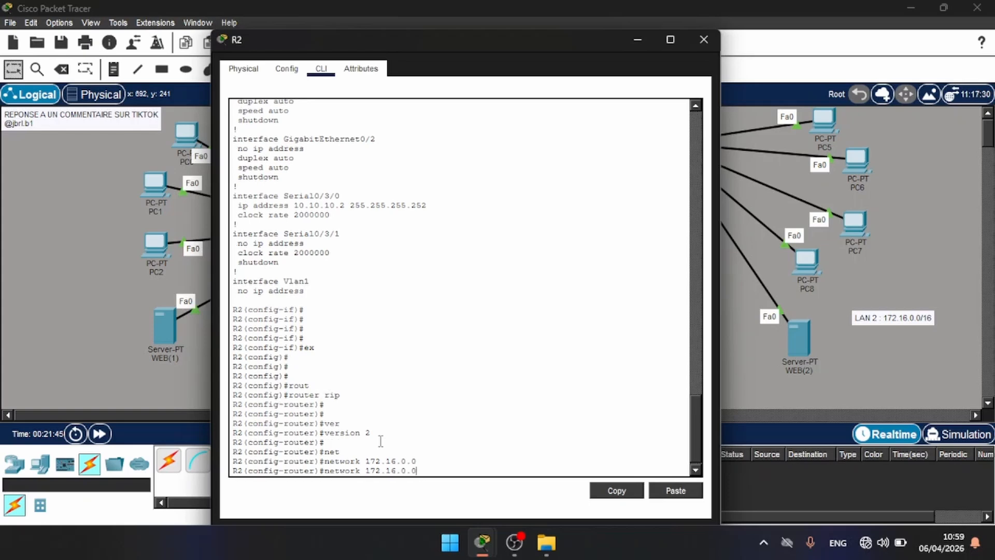
key(BackSpace)
key(BackSpace)
key(BackSpace)
key(BackSpace)
key(BackSpace)
key(BackSpace)
key(BackSpace)
key(BackSpace)
key(BackSpace)
text(10.10.10.0)
key(Return)
key(Return)
key(Return)
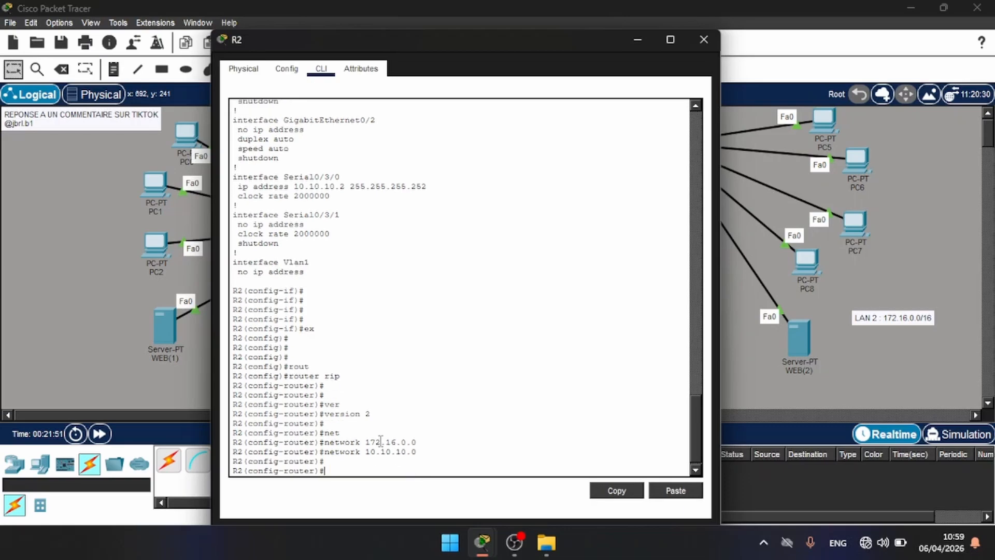
Step: End R2's configuration mode, save the configuration with wr, and close R2's window
text(end)
key(Return)
text(wr)
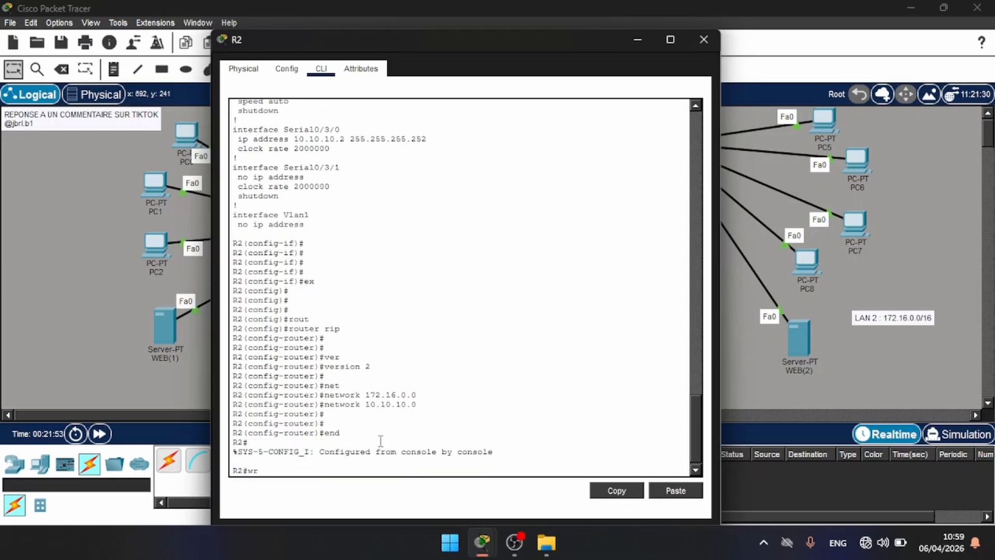
key(Return)
key(Return)
key(Return)
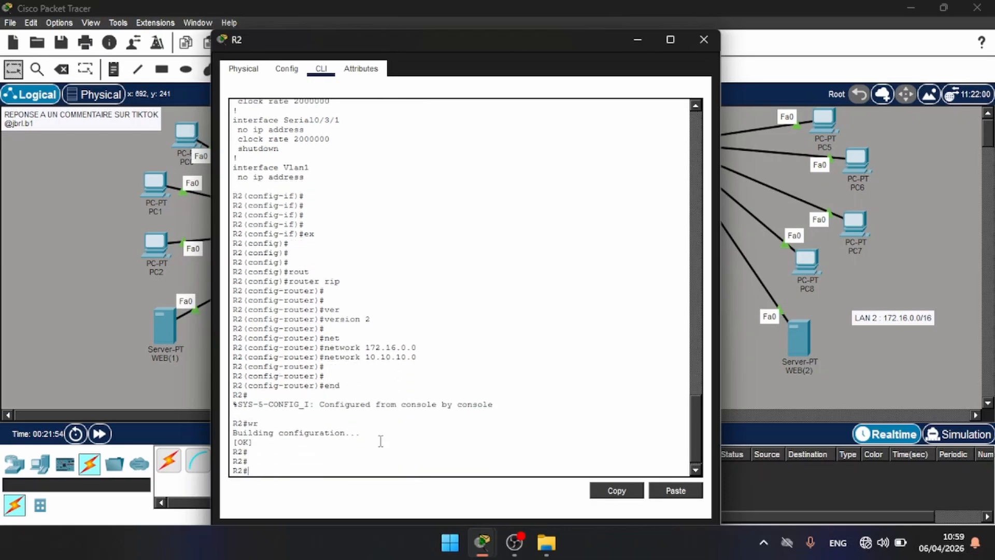
click(704, 41)
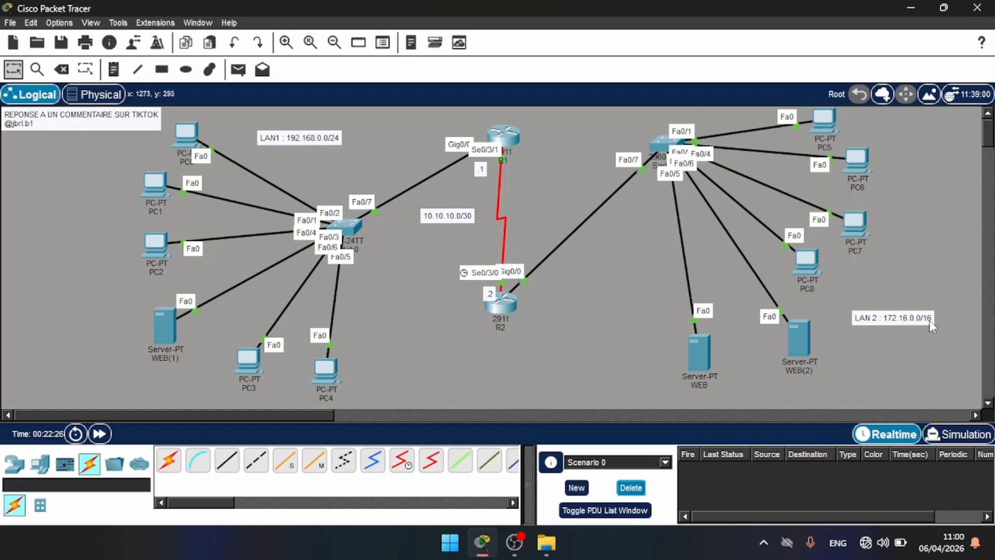
Step: Open PC0's Command Prompt and ping 172.16.0.2 to test connectivity to LAN 2
click(188, 136)
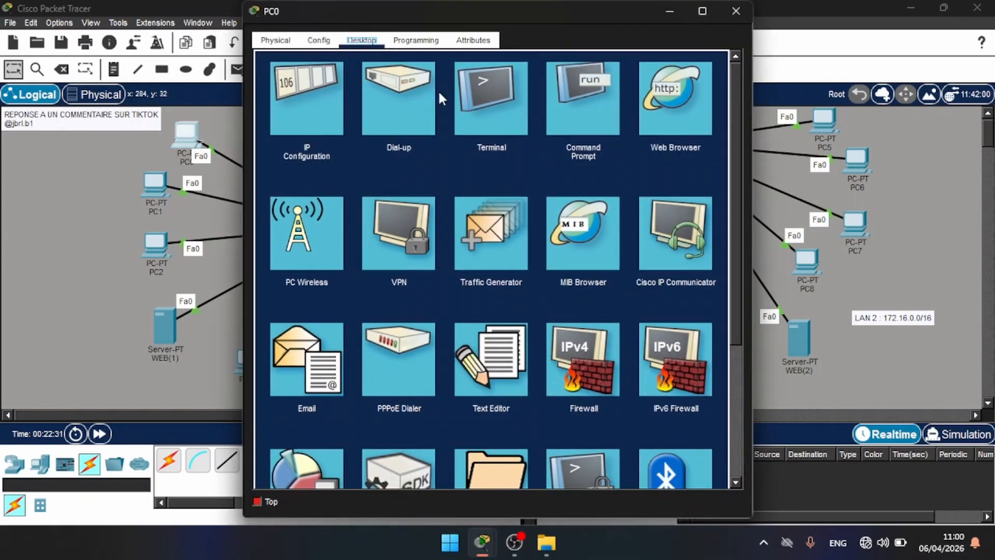
click(595, 106)
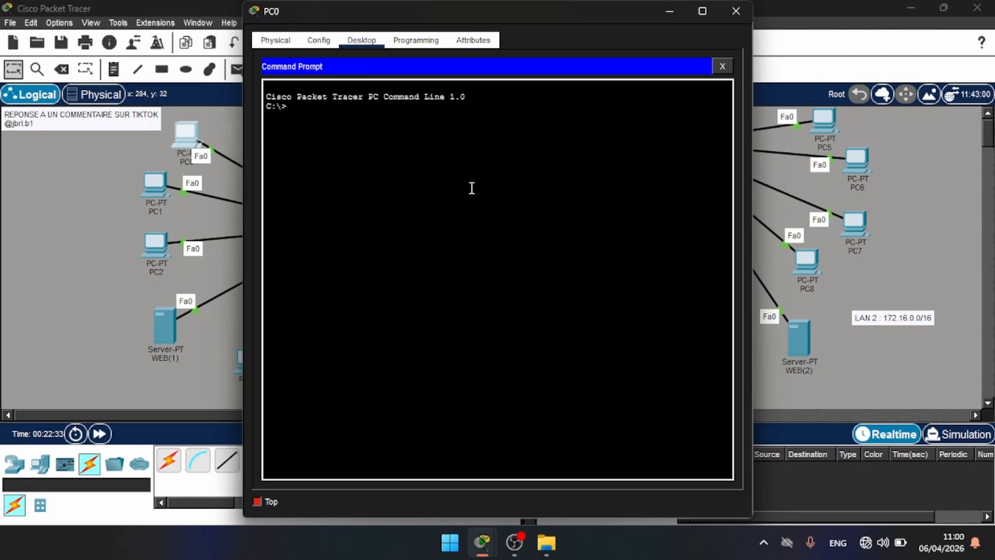
text(ping 172.16.0.2)
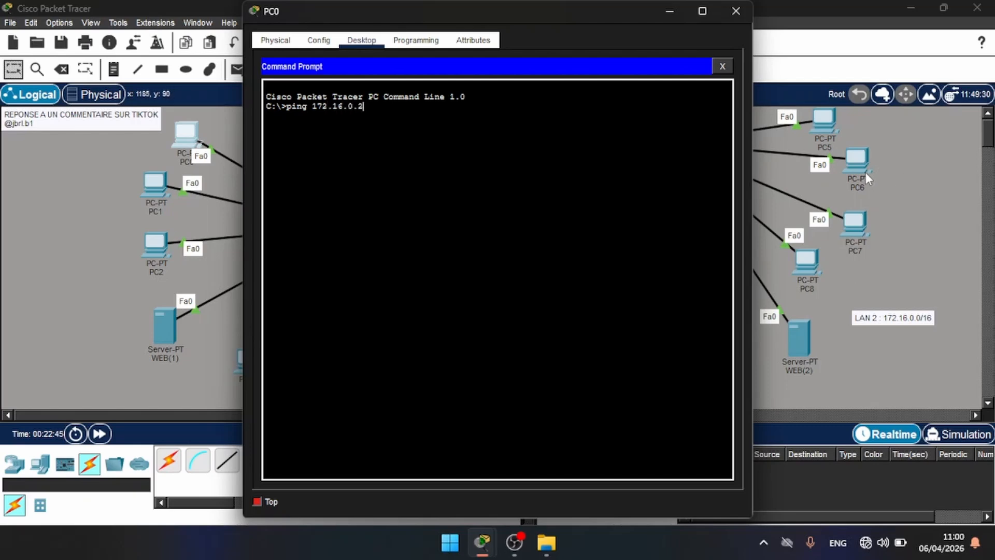
key(Return)
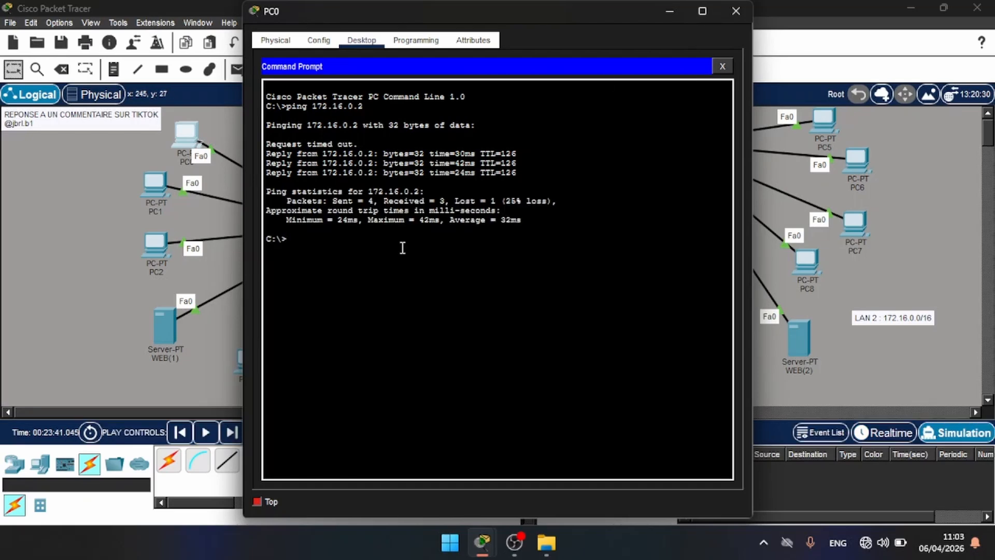
Step: Ping 172.16.0.4 from PC0 to test connectivity to another LAN 2 host
key(Up)
key(BackSpace)
text(4)
key(Return)
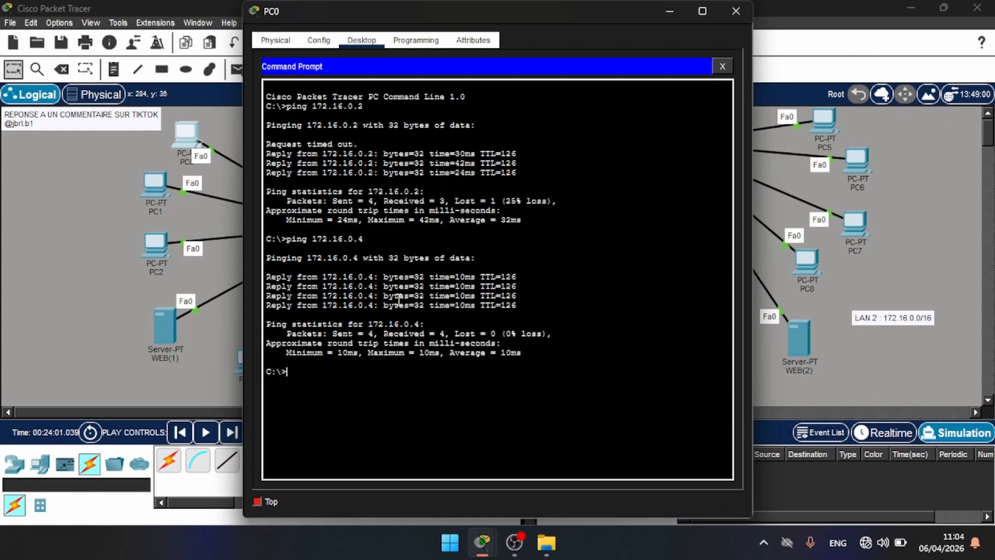
Step: Ping 172.16.0.20 from PC0 to test connectivity to that LAN 2 address
key(Up)
key(BackSpace)
text(20)
key(Return)
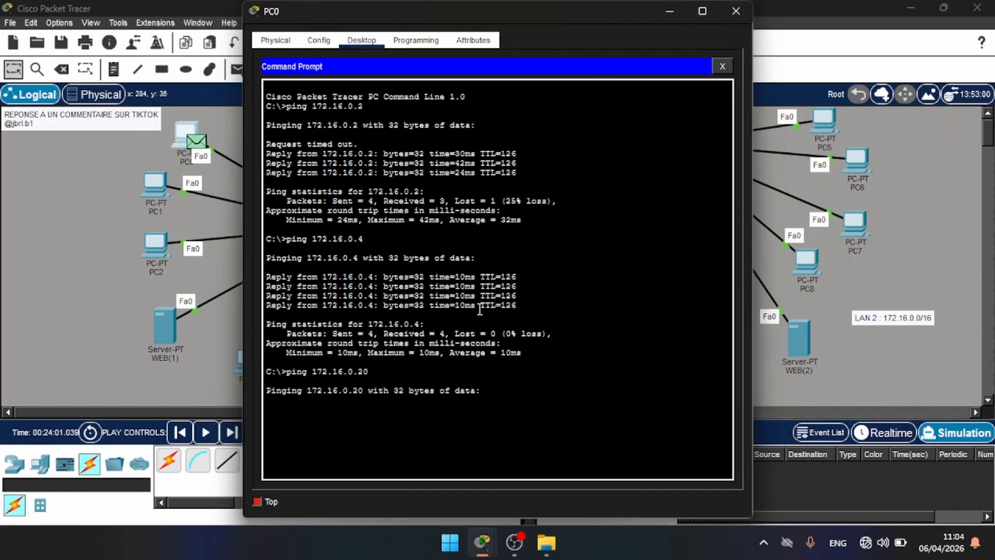